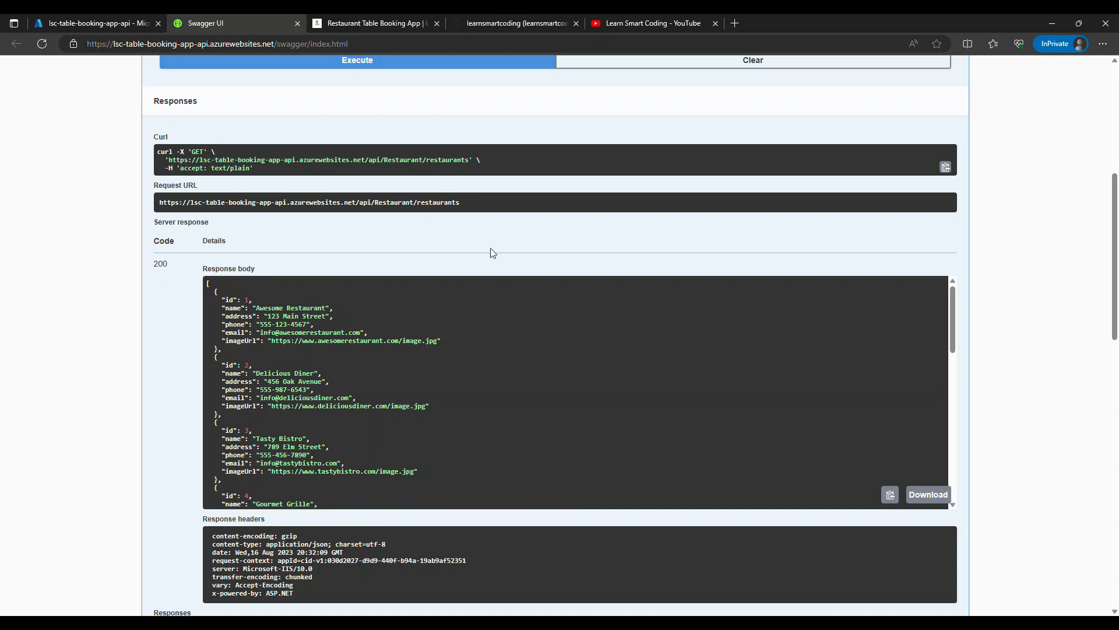
# Look at the Learn Smart Coding repositories page on GitHub.
pyautogui.scroll(2, 523, 123)
pyautogui.click(653, 23)
pyautogui.click(492, 22)
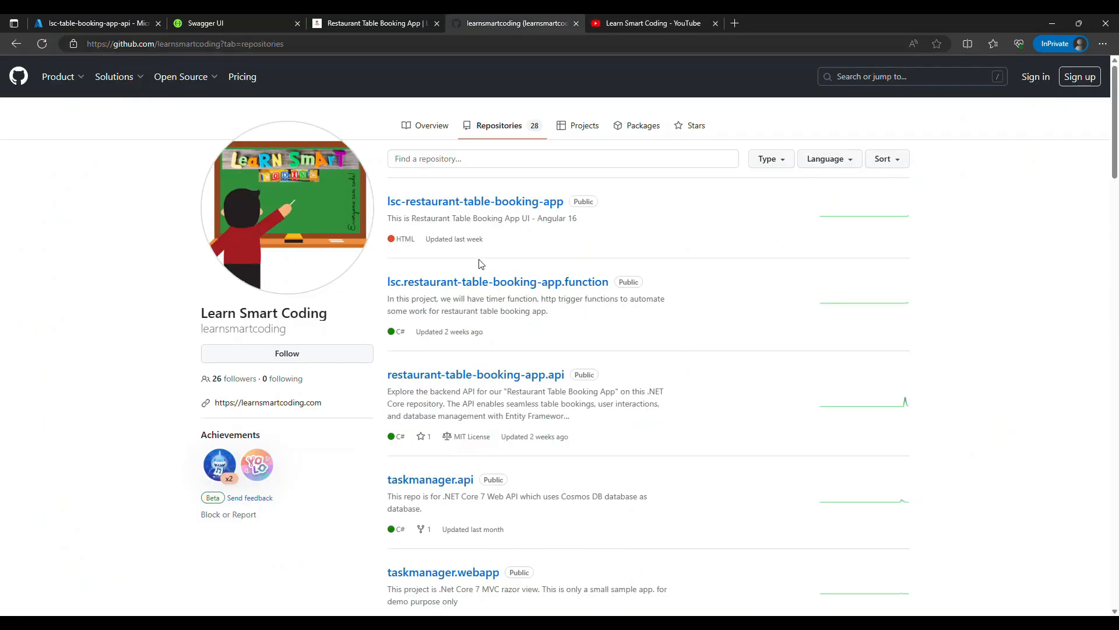
# On the Restaurant Table Booking App page, choose Awesome Restaurant and its Branch A to load the available tables.
pyautogui.hotkey('ctrl', 'shift', 'Tab')
pyautogui.hotkey('ctrl', 'l')
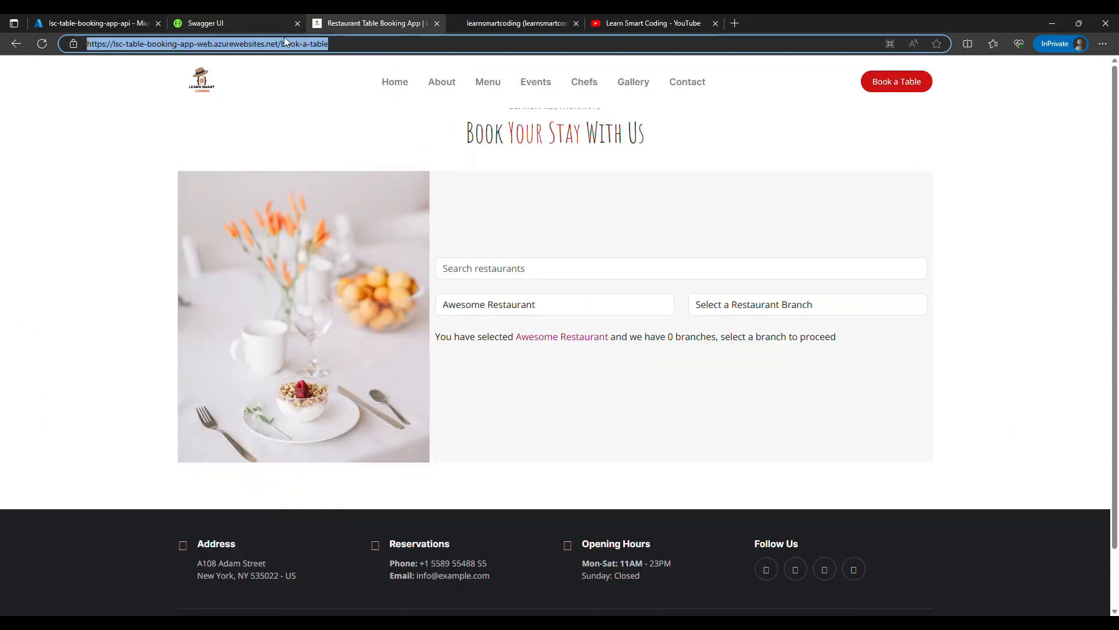
pyautogui.click(690, 309)
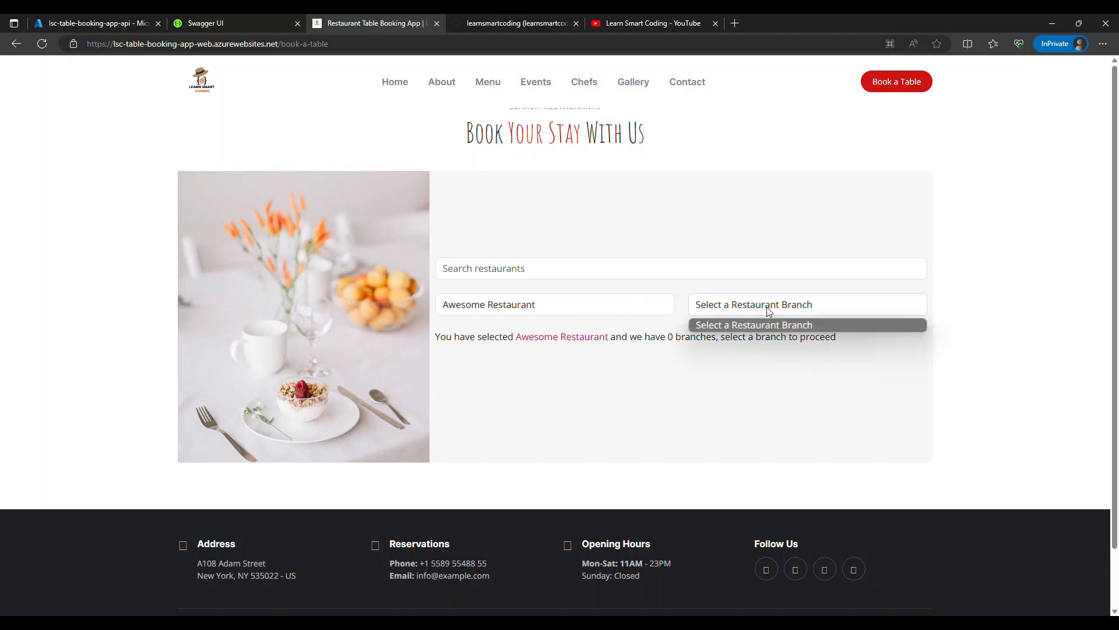
pyautogui.click(580, 309)
pyautogui.click(568, 341)
pyautogui.press('Down')
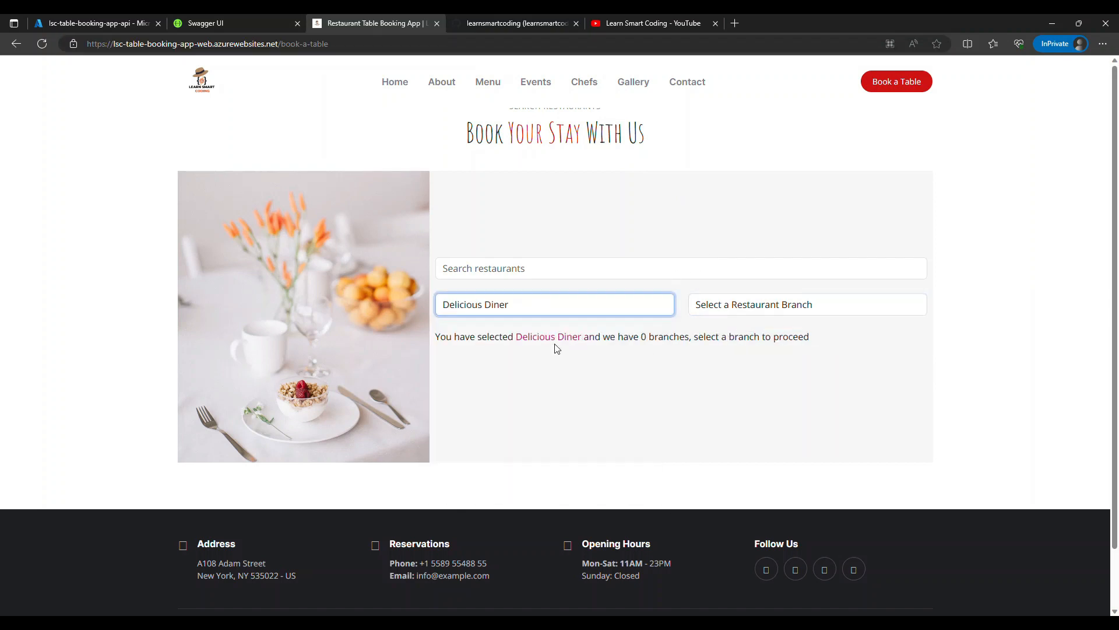
pyautogui.press('Up')
pyautogui.click(752, 310)
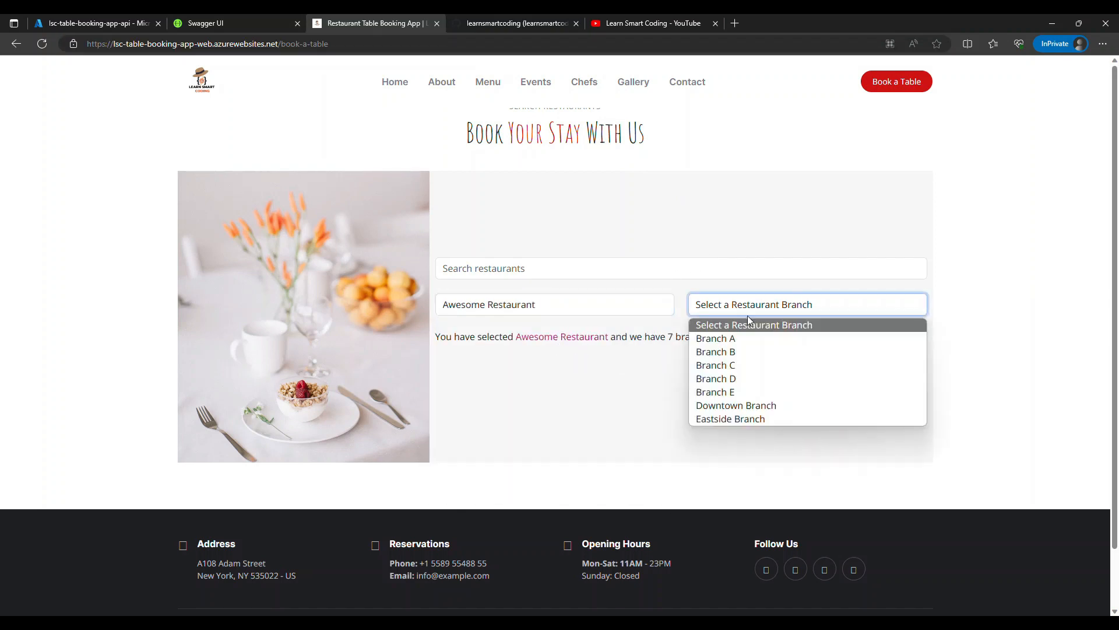
pyautogui.click(729, 339)
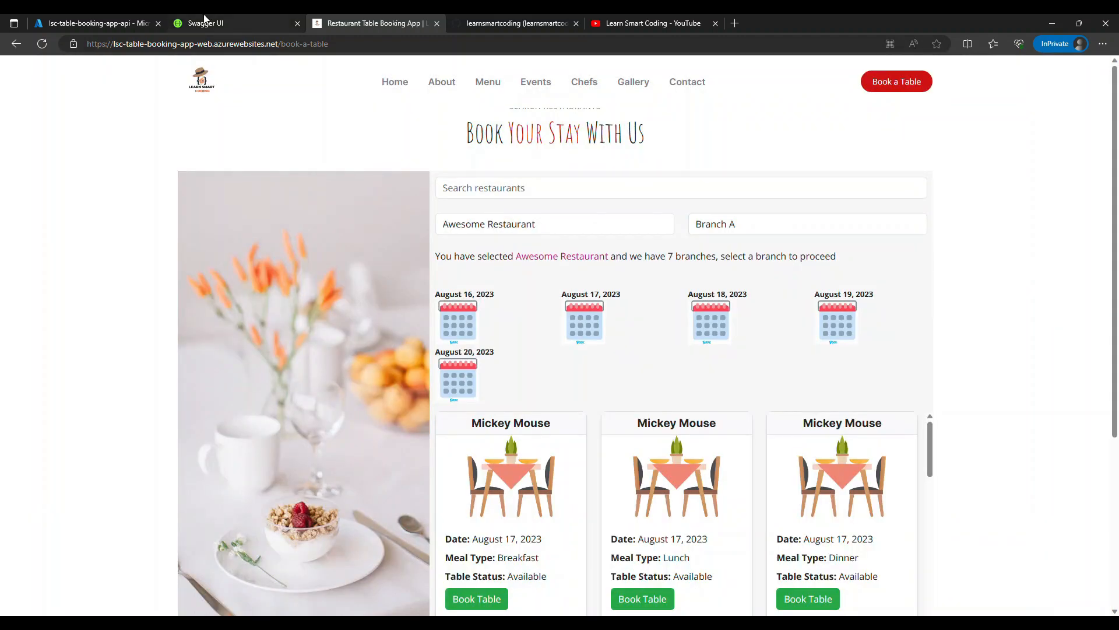
# Look over the restaurants API response in Swagger UI and the sections of the Learn Smart Coding YouTube channel.
pyautogui.click(208, 24)
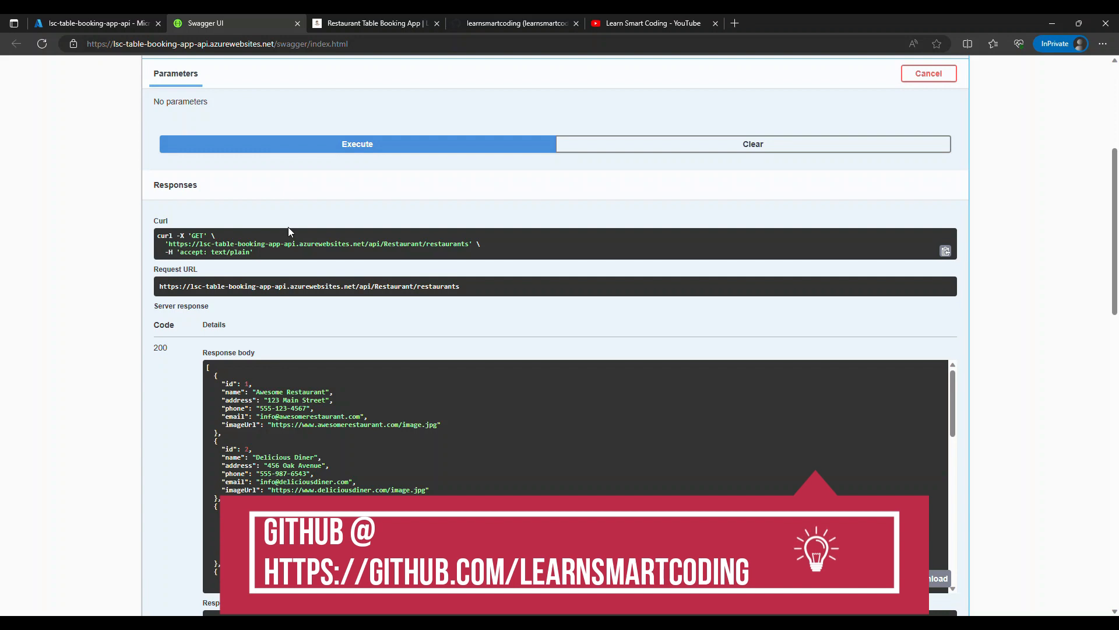
pyautogui.click(616, 26)
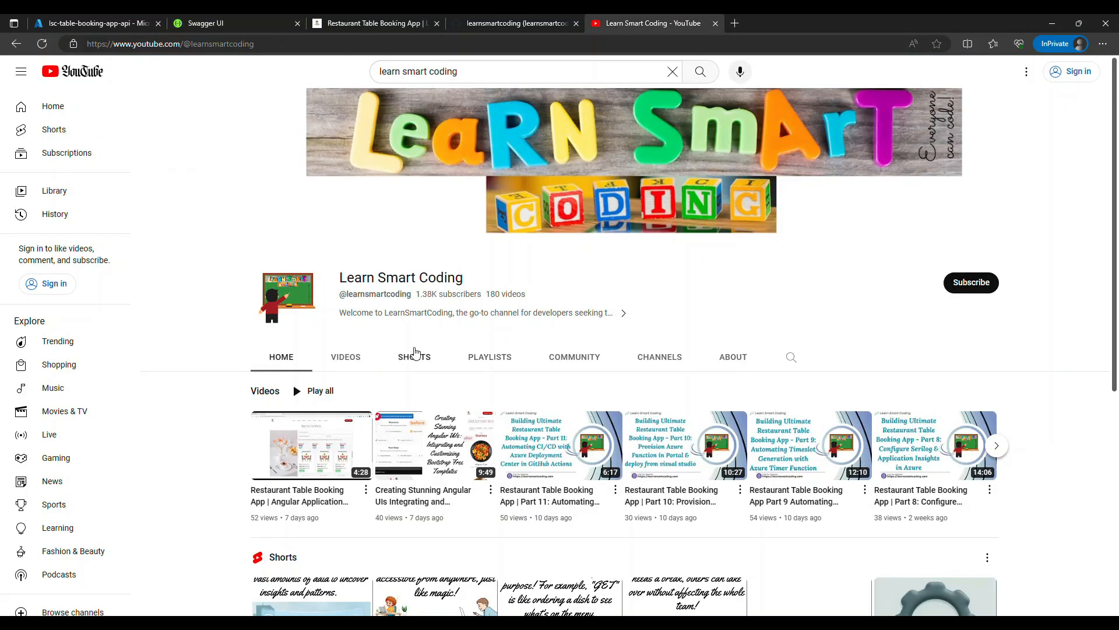
pyautogui.scroll(-5, 414, 354)
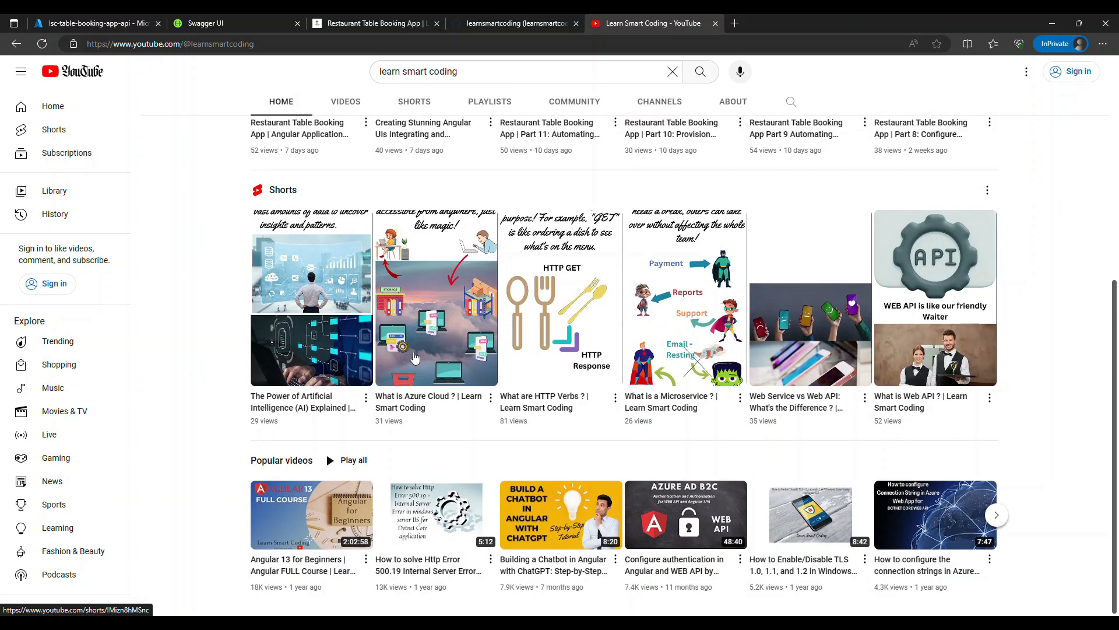
pyautogui.scroll(5, 414, 357)
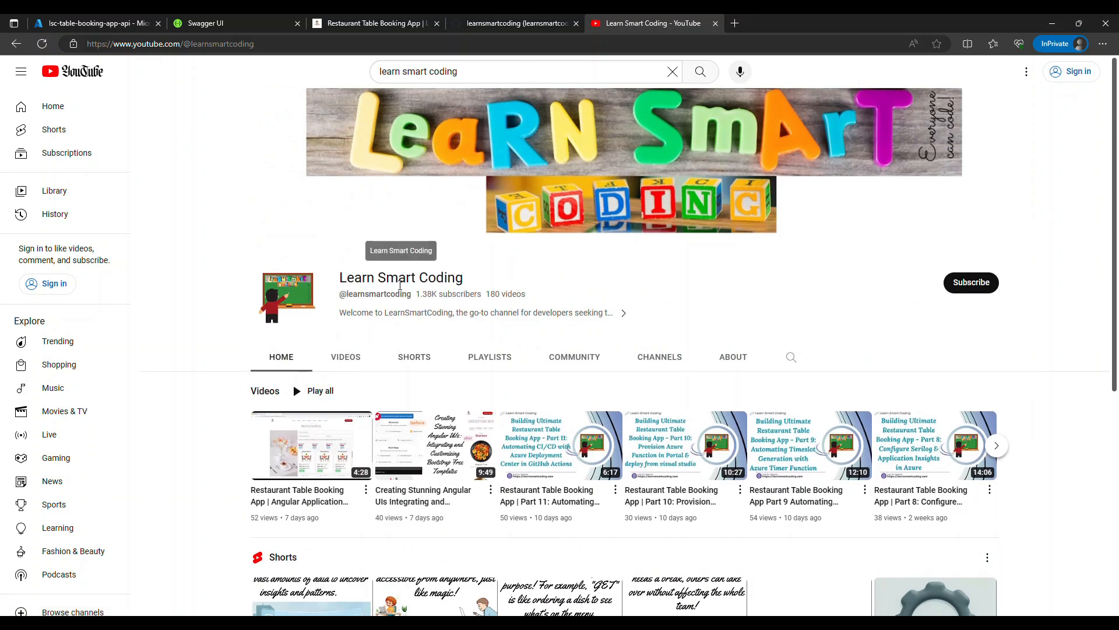
pyautogui.click(233, 22)
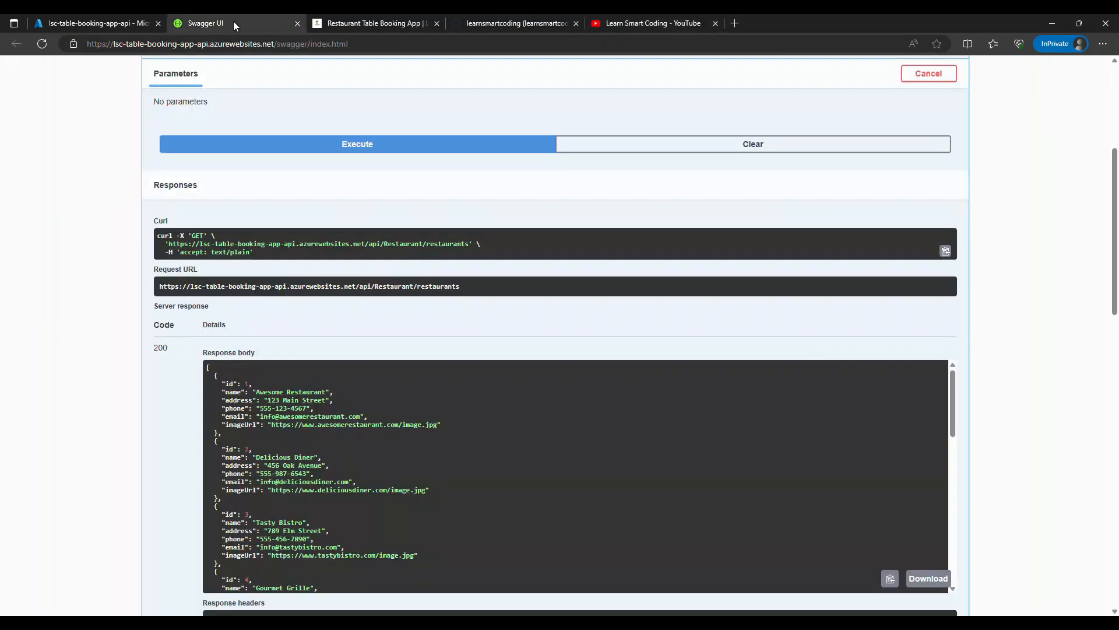
pyautogui.scroll(5, 373, 275)
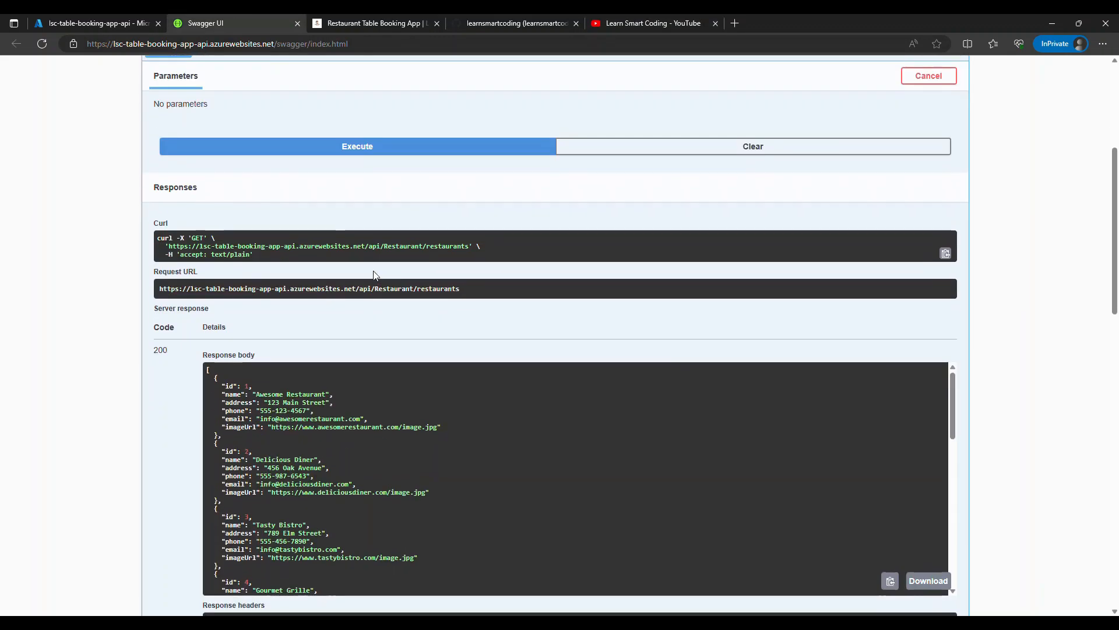
# Open the restaurant-table-booking-app.api repository from the learnsmartcoding repositories on GitHub.
pyautogui.click(531, 22)
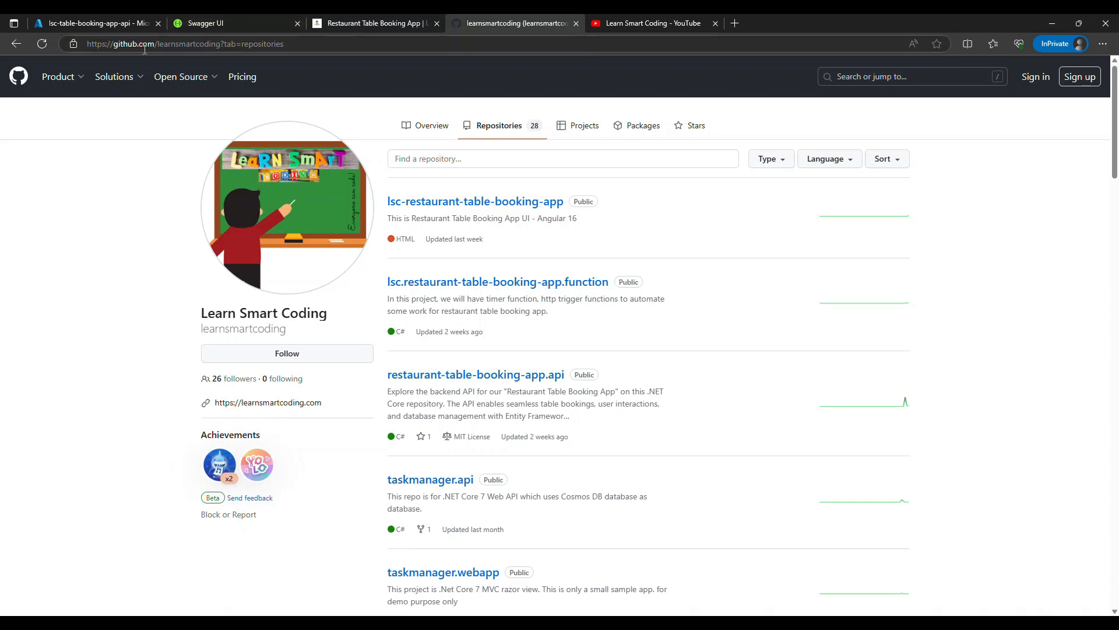
pyautogui.moveTo(220, 45); pyautogui.dragTo(87, 45)
pyautogui.moveTo(114, 76)
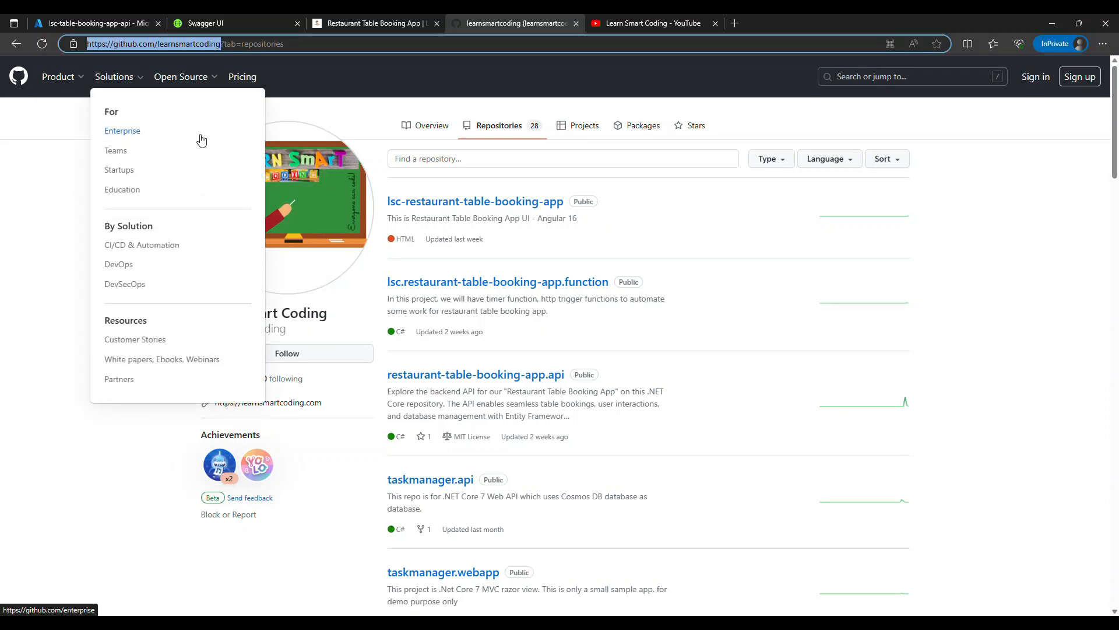
pyautogui.click(507, 128)
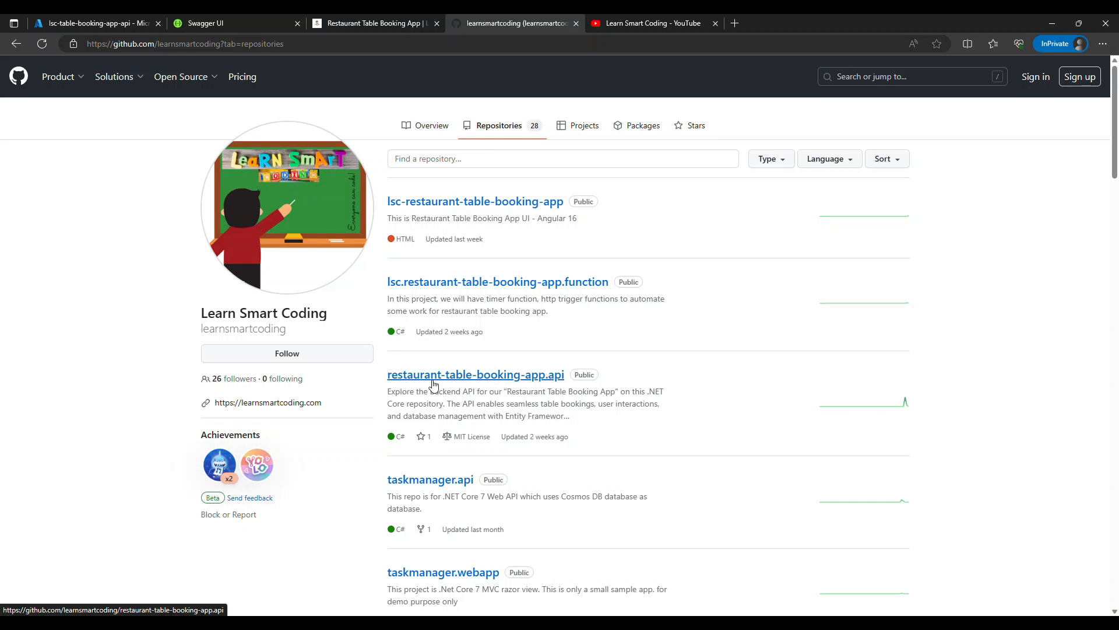
pyautogui.click(533, 379)
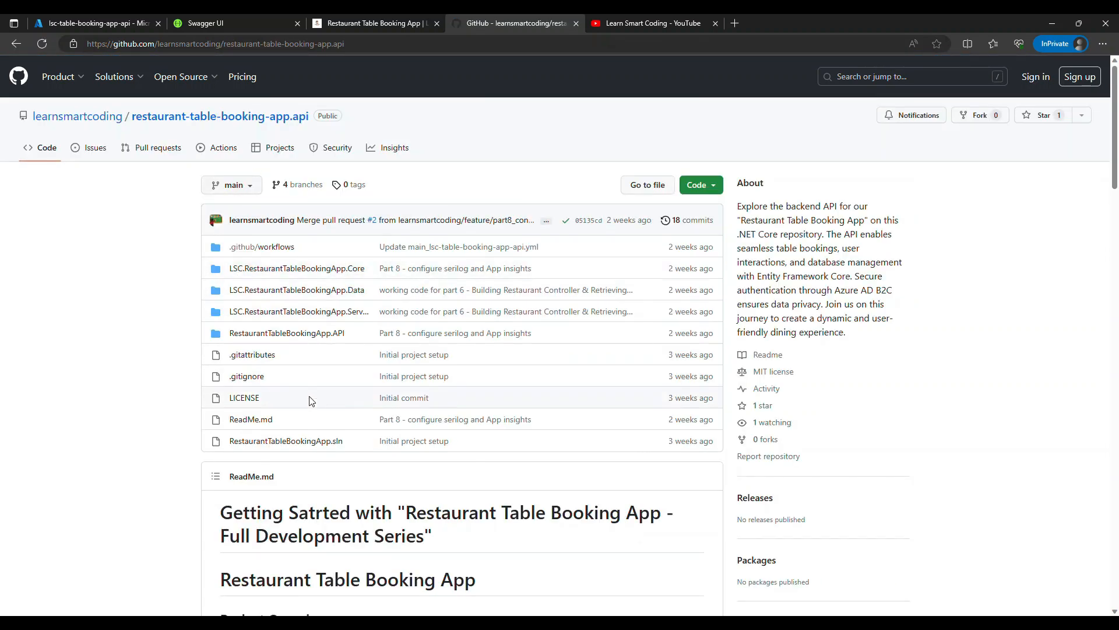
# Skim the repository's files and readme, and copy its HTTPS clone URL.
pyautogui.scroll(-3, 349, 344)
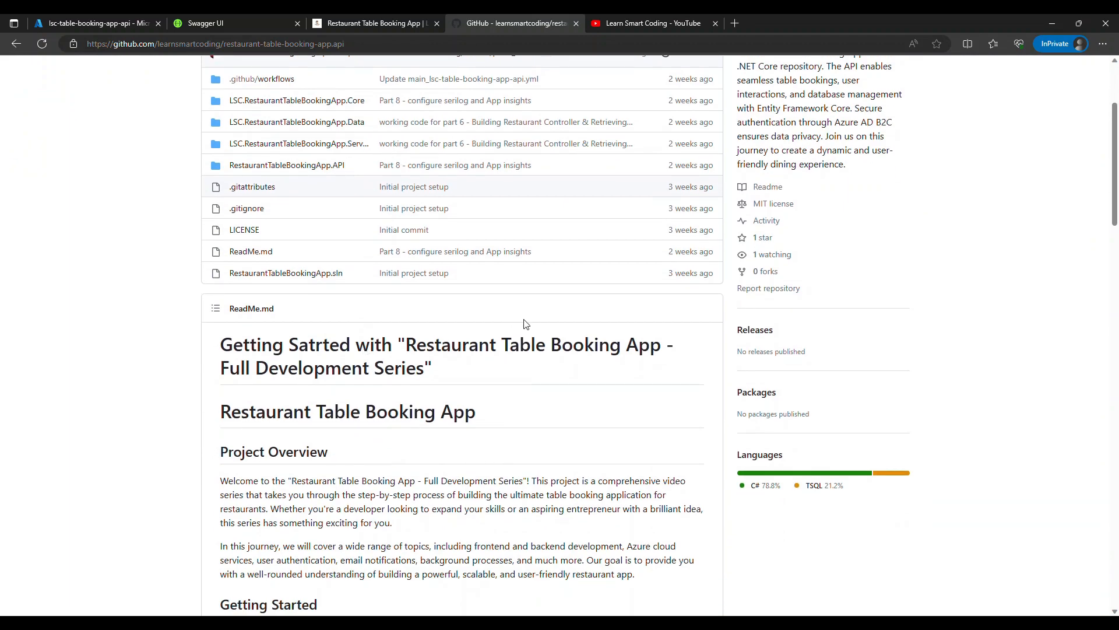
pyautogui.scroll(3, 520, 321)
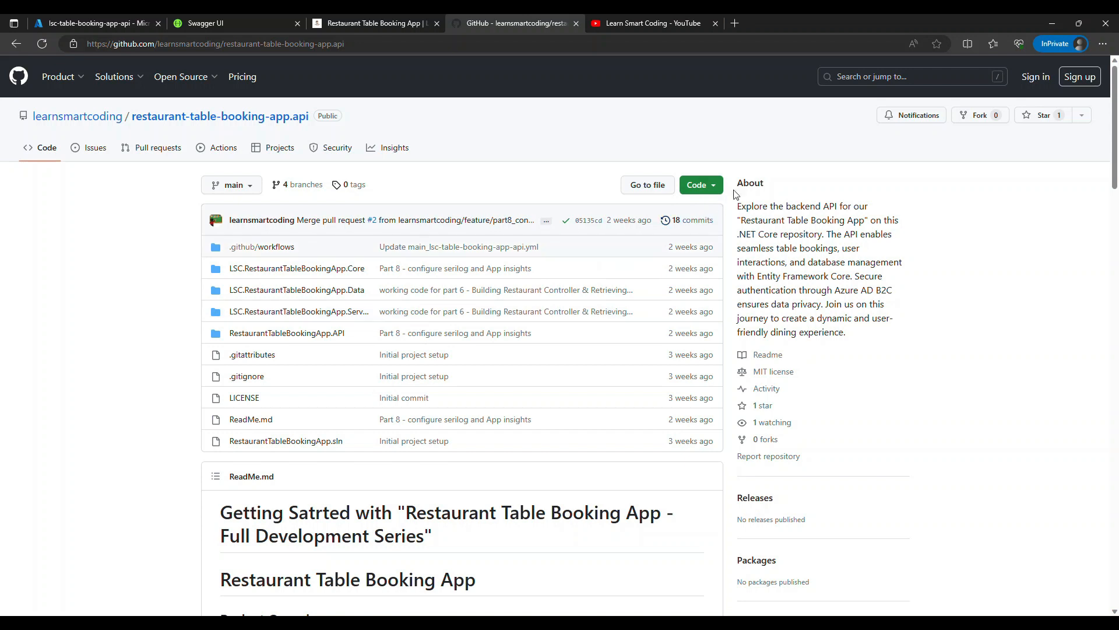
pyautogui.click(713, 185)
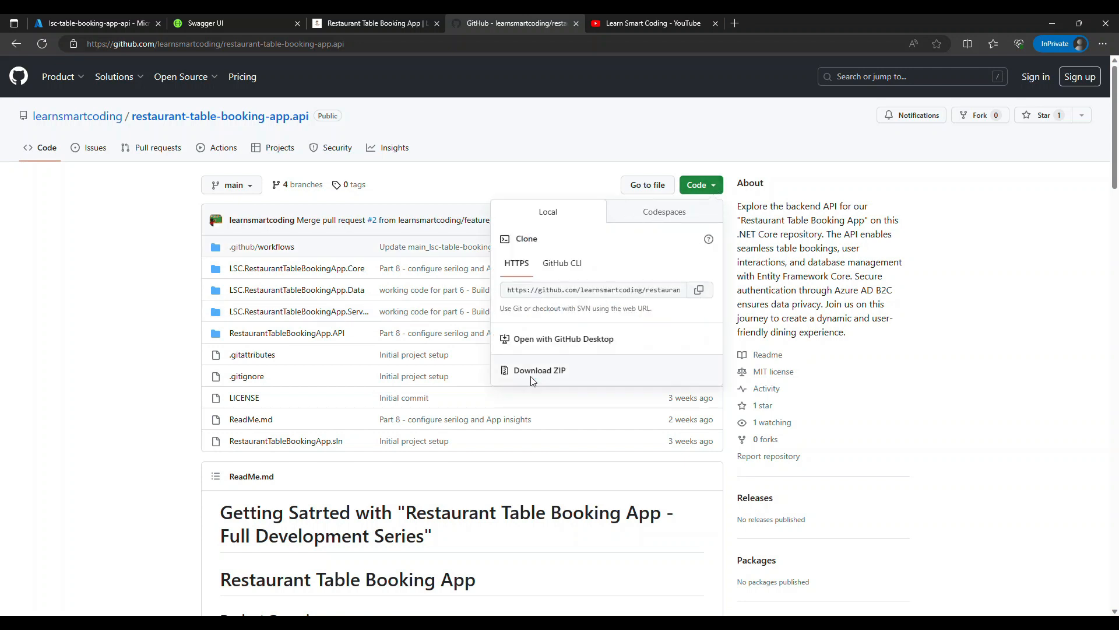
pyautogui.click(700, 291)
# Switch to File Explorer, open a command prompt in the temp folder, and maximize it with enlarged text.
pyautogui.hotkey('alt', 'Tab')
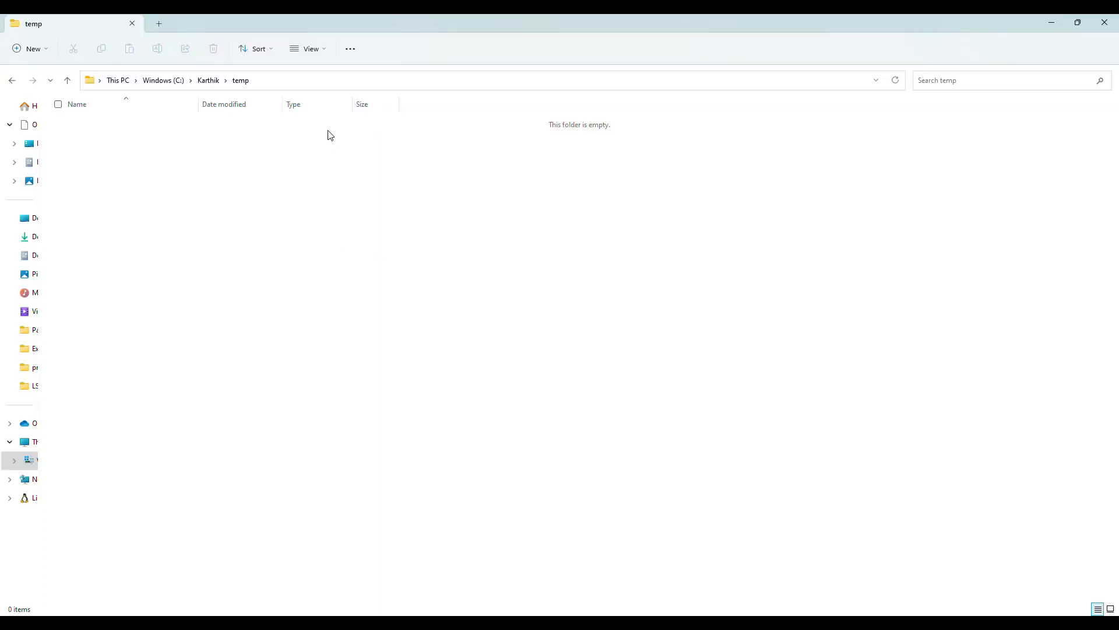
pyautogui.click(280, 79)
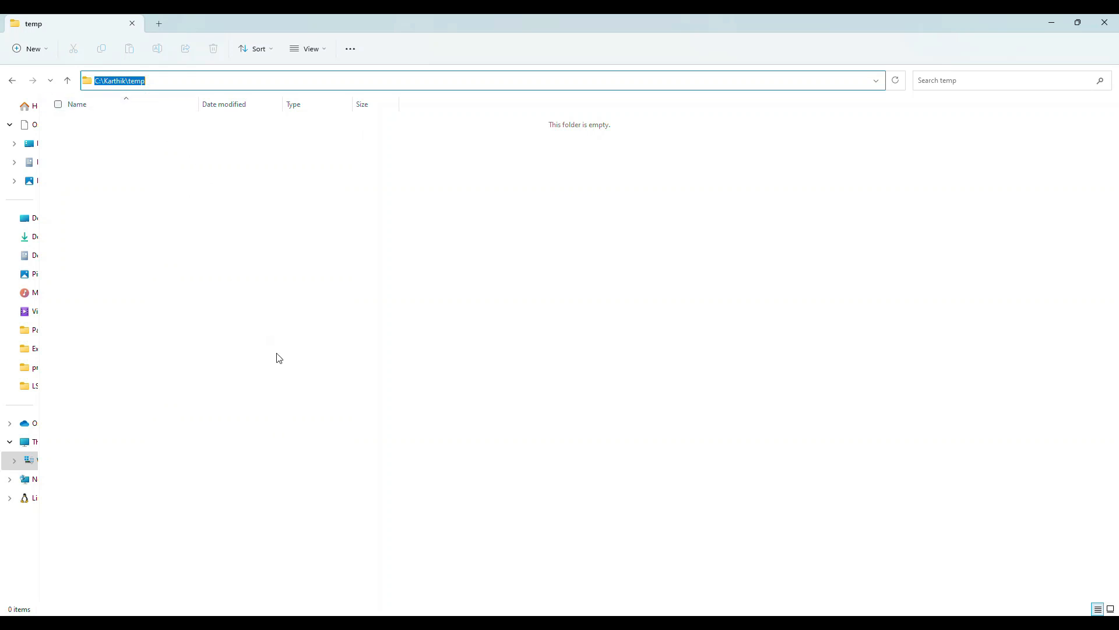
pyautogui.write('cmd')
pyautogui.press('Return')
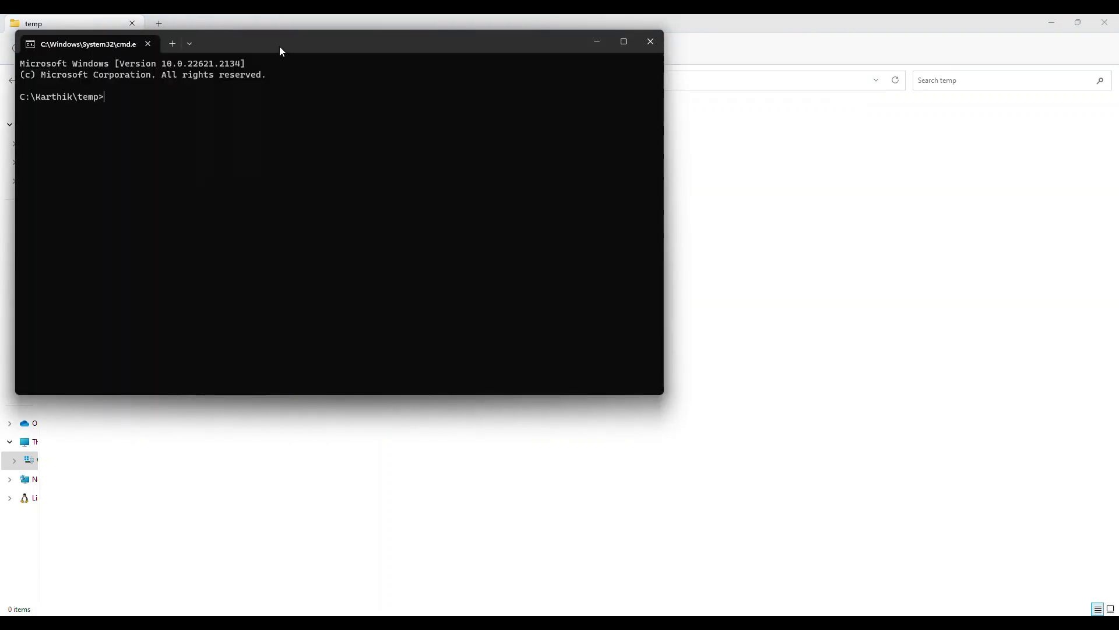
pyautogui.doubleClick(280, 51)
pyautogui.scroll(7, 493, 318)
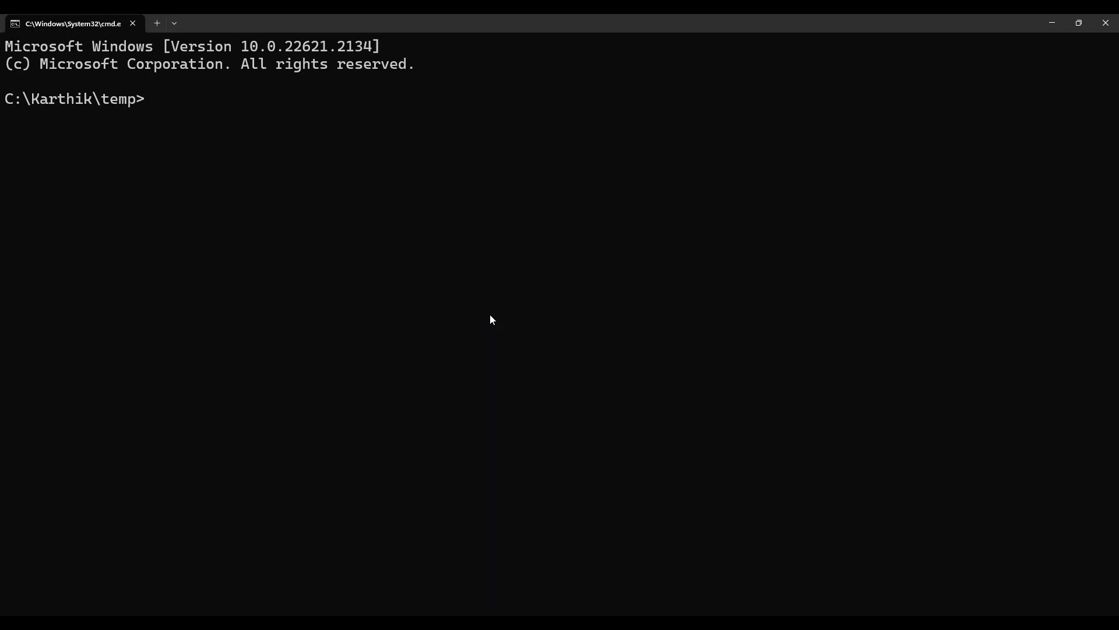
pyautogui.write('git clone')
pyautogui.hotkey('ctrl', 'v')
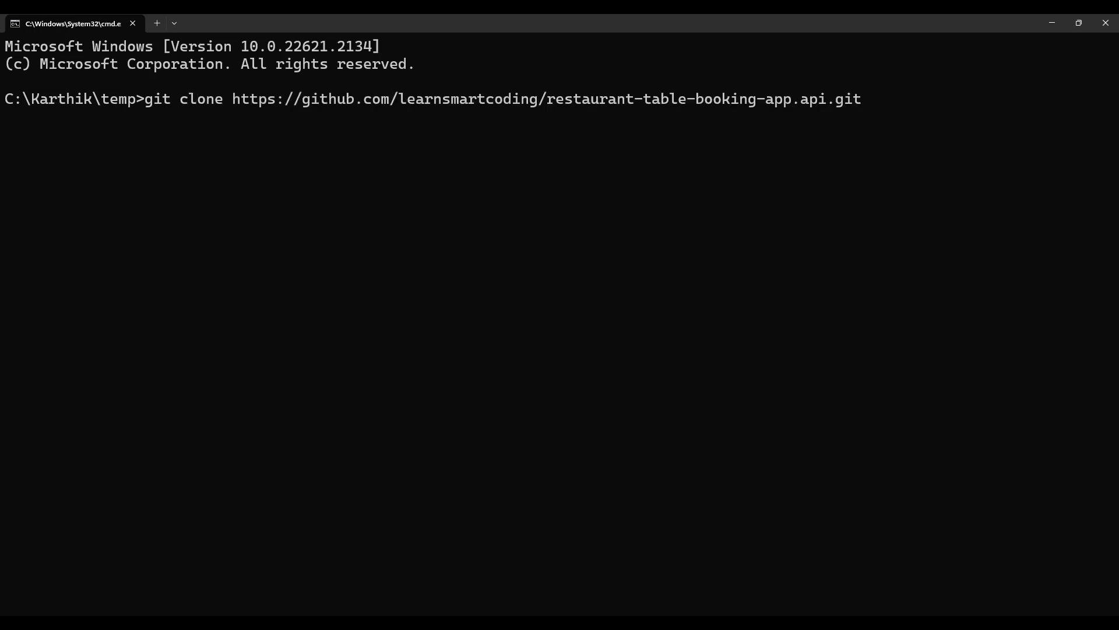
pyautogui.press('Return')
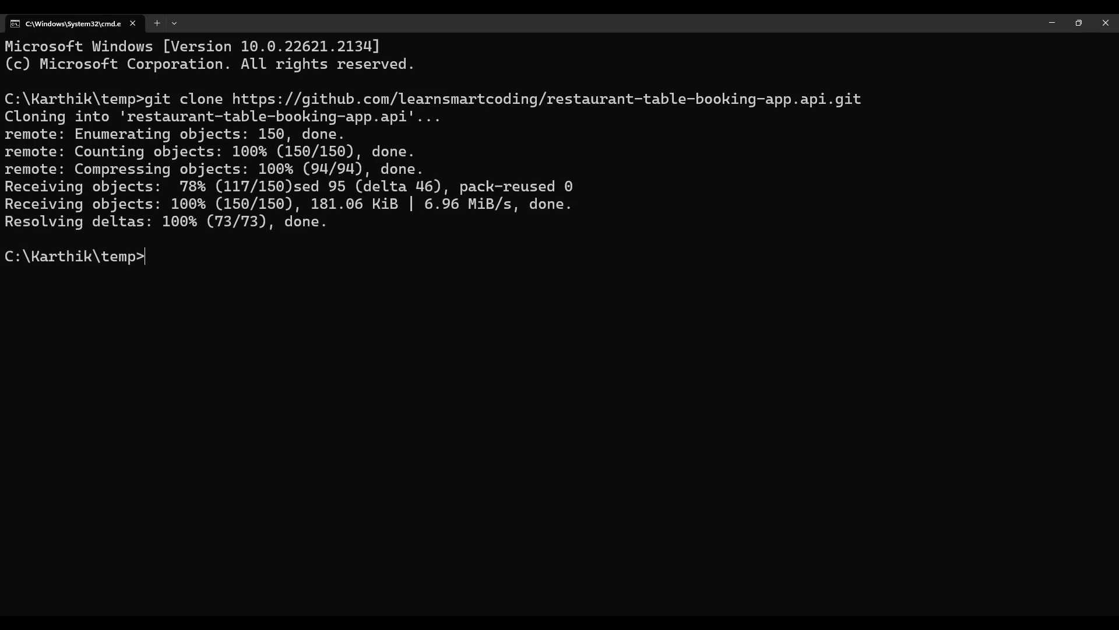
# Change into the restaurant-table-booking-app.api directory and list its contents with dir.
pyautogui.write('cd')
pyautogui.press('Tab')
pyautogui.press('Return')
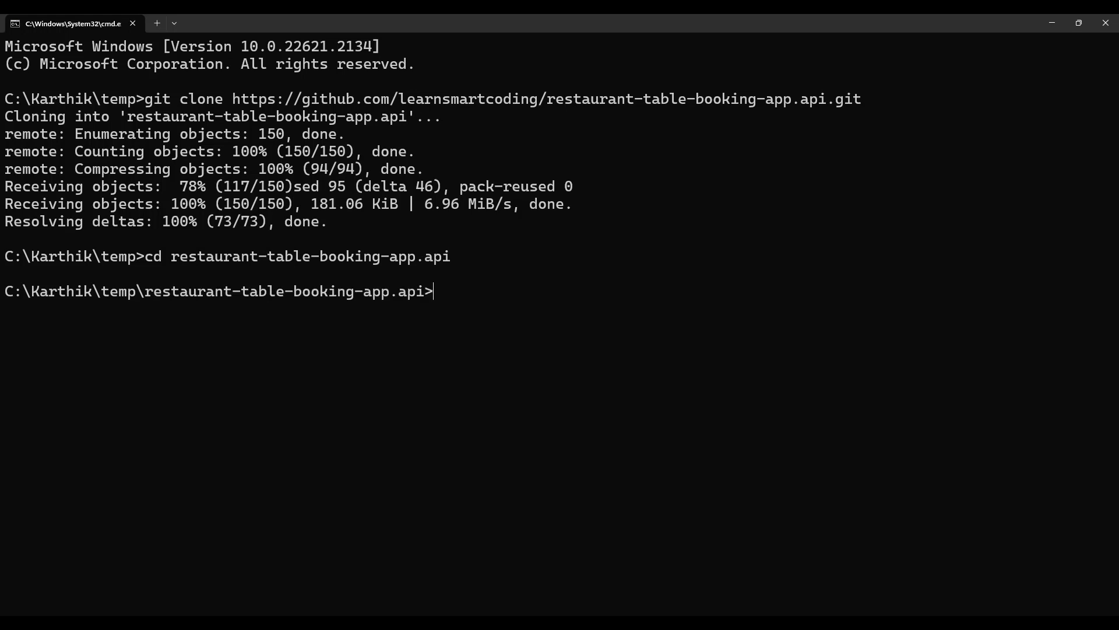
pyautogui.write('dir')
pyautogui.press('Return')
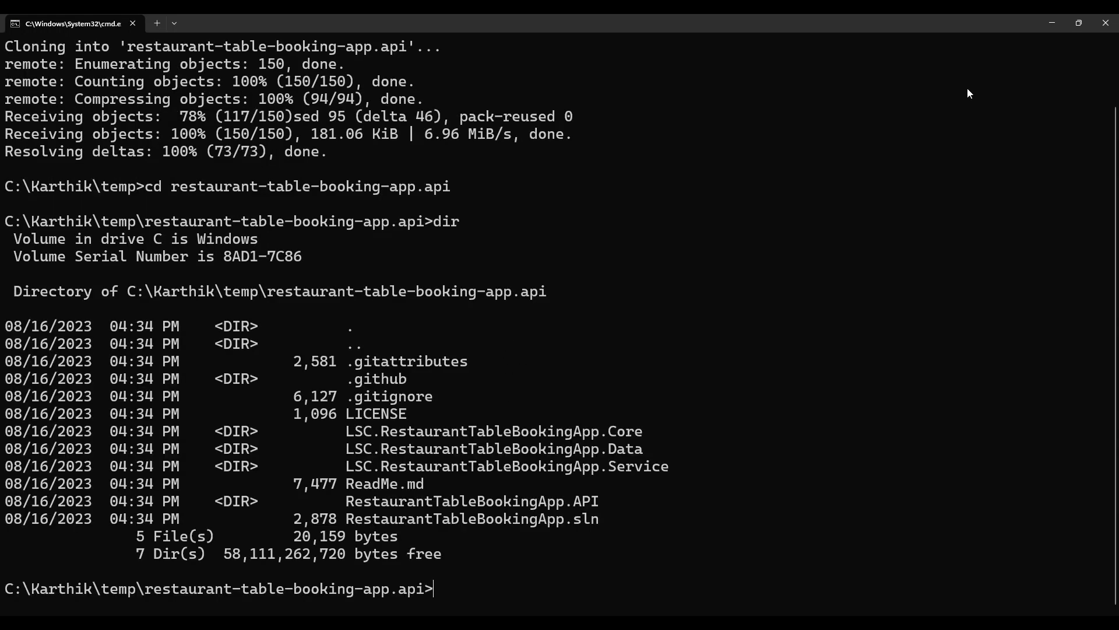
# View the cloned restaurant-table-booking-app.api folder in File Explorer, and return to the Azure portal in the browser.
pyautogui.click(1052, 29)
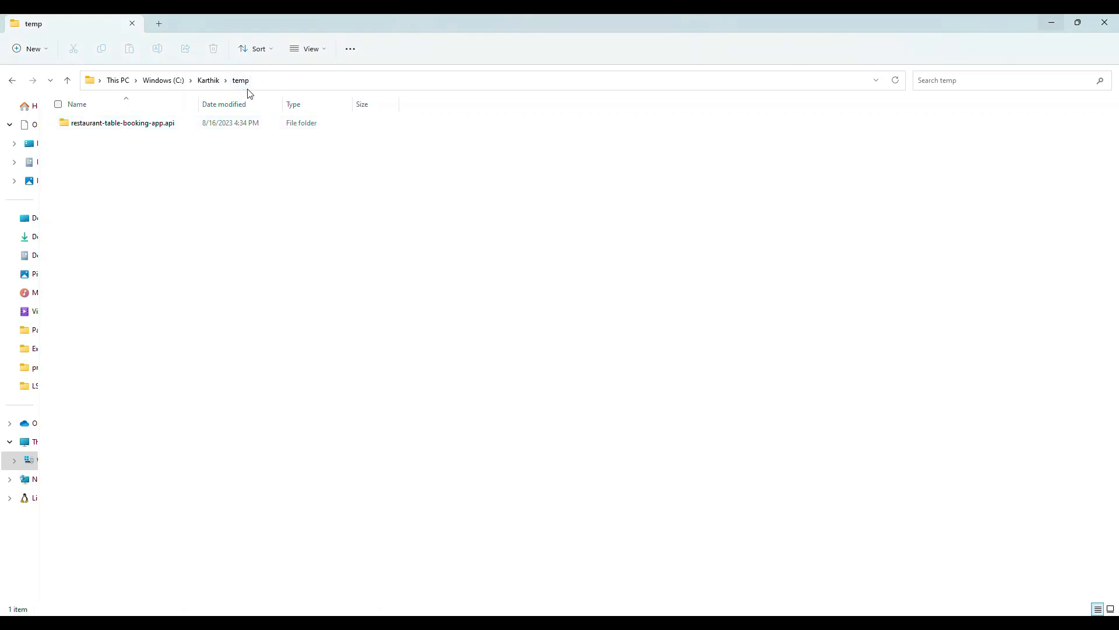
pyautogui.doubleClick(132, 129)
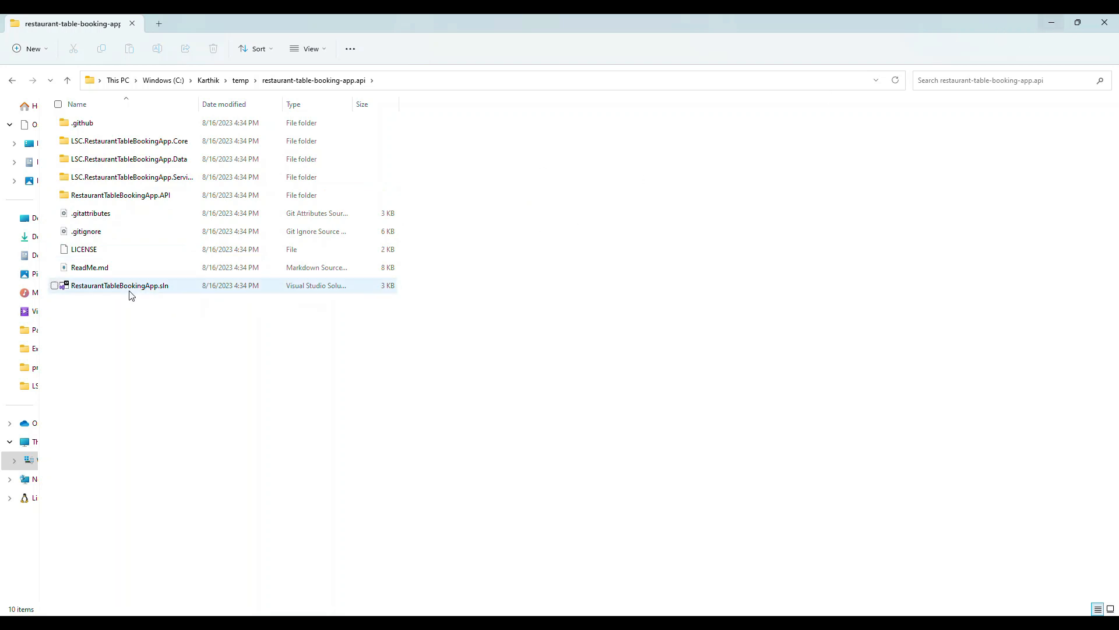
pyautogui.click(1052, 25)
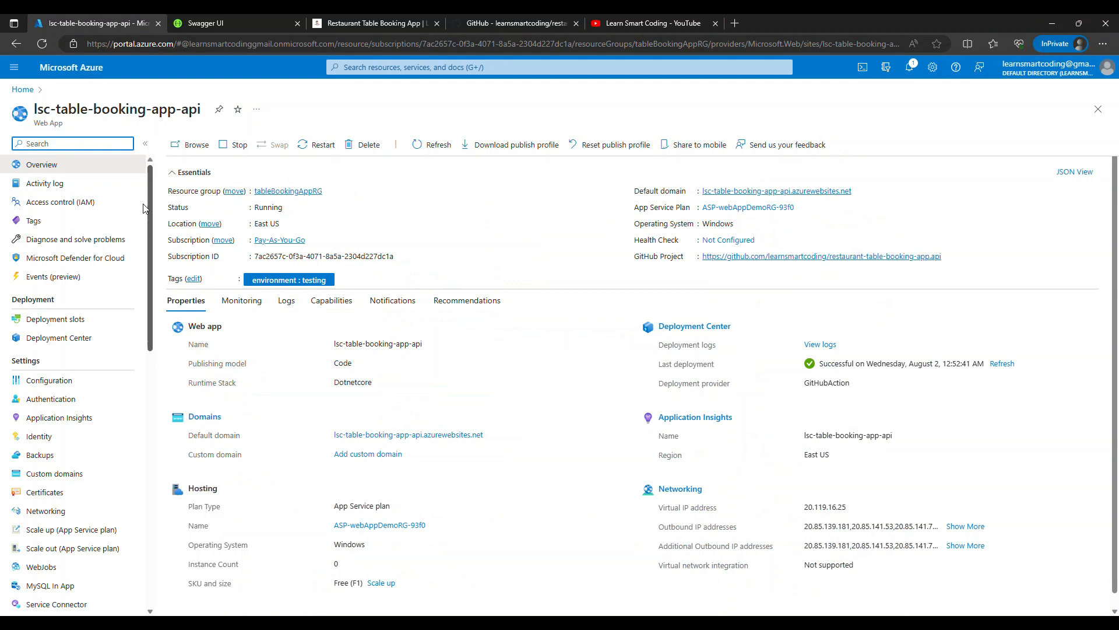
# Start creating a resource from the Azure portal home and search the marketplace for "web app".
pyautogui.click(24, 94)
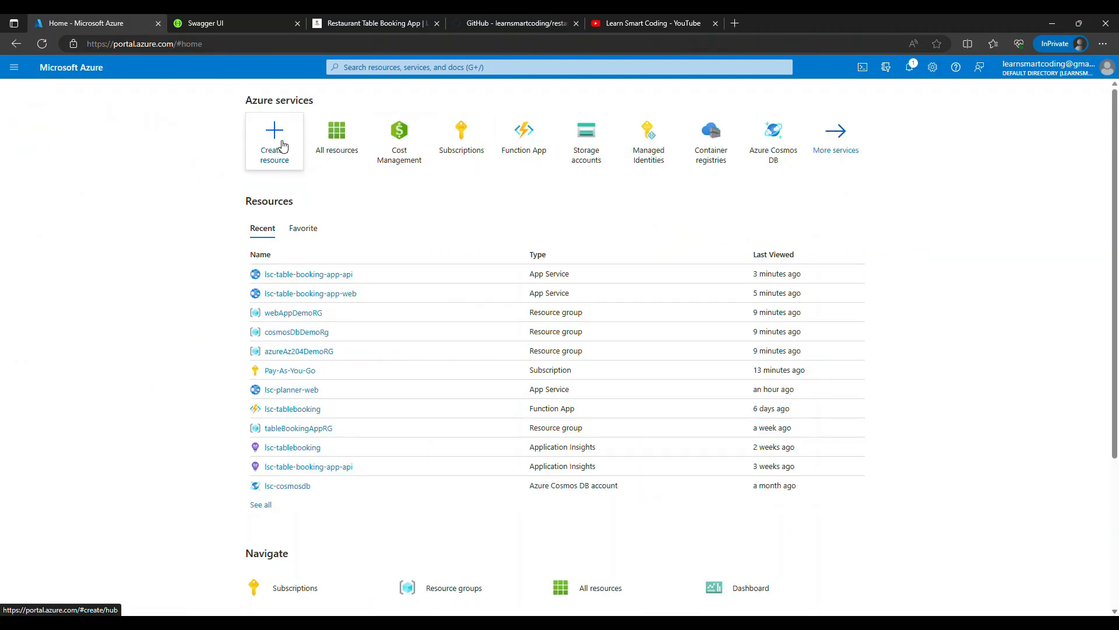
pyautogui.click(282, 145)
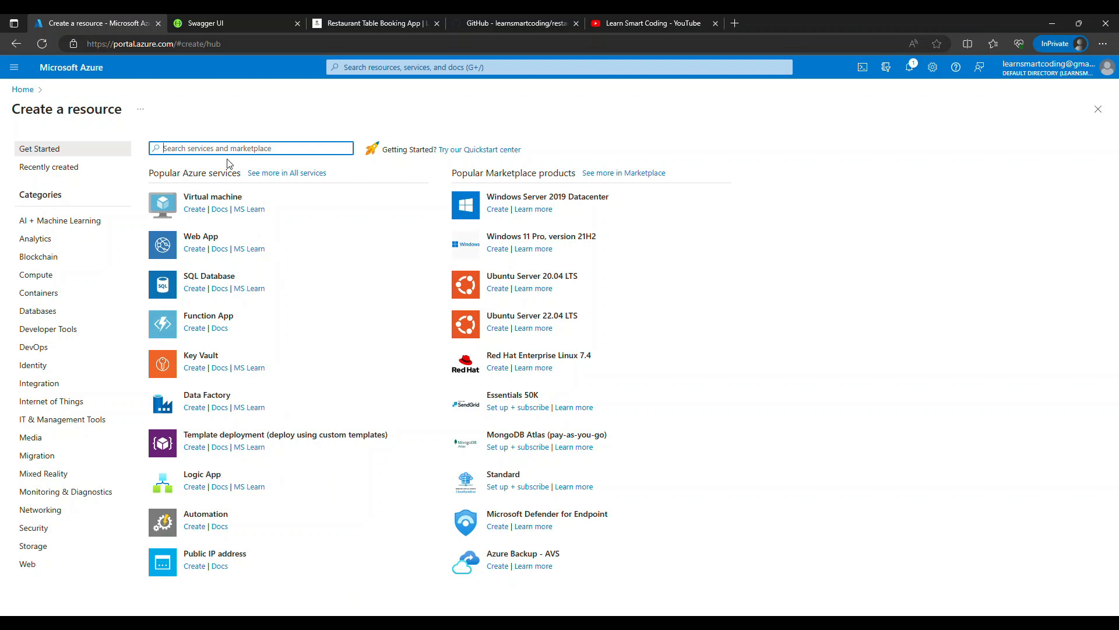
pyautogui.write('web app')
pyautogui.press('Return')
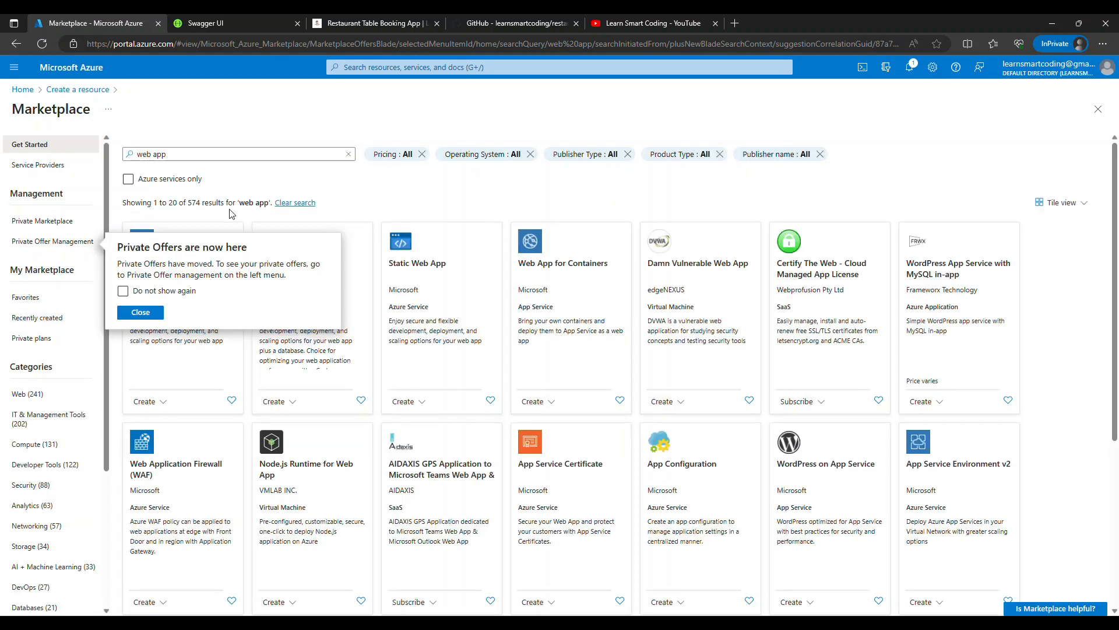
# Dismiss the Private Offers notice and open the creation form for Microsoft's Web App service.
pyautogui.click(380, 81)
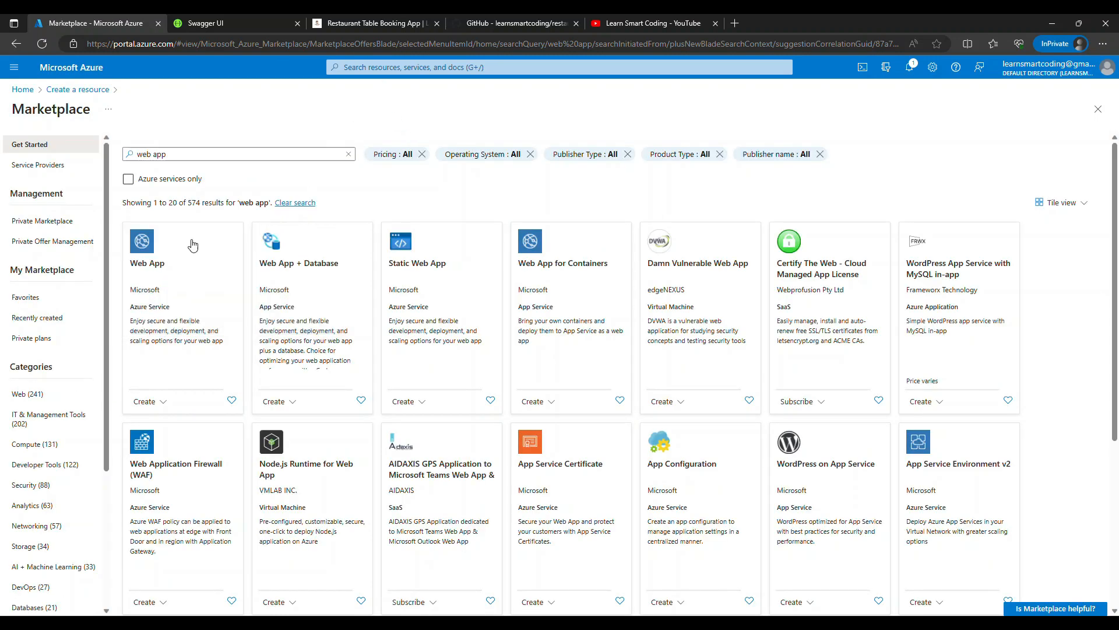
pyautogui.click(156, 268)
pyautogui.click(241, 226)
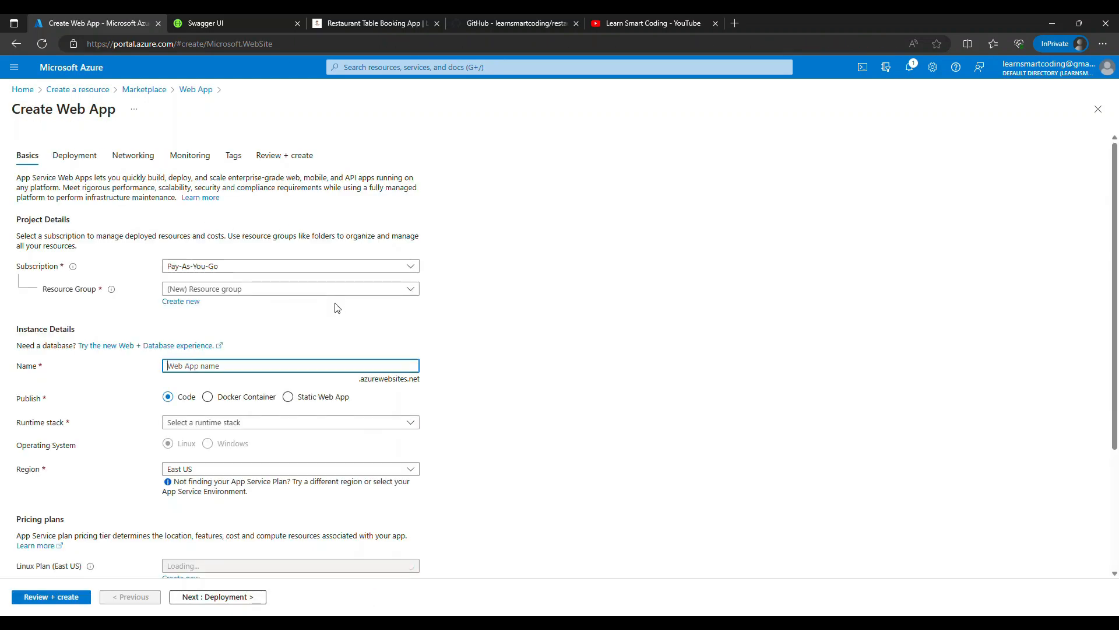
# Select the Pay-As-You-Go subscription in the web app's project details.
pyautogui.scroll(-3, 335, 308)
pyautogui.scroll(3, 332, 306)
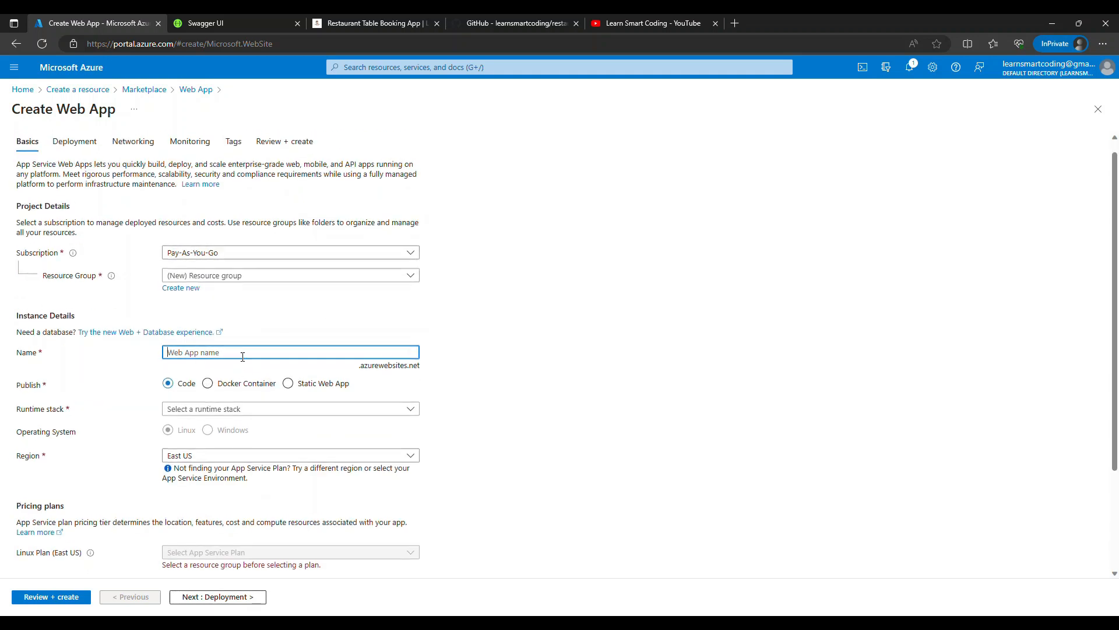
pyautogui.scroll(1, 243, 356)
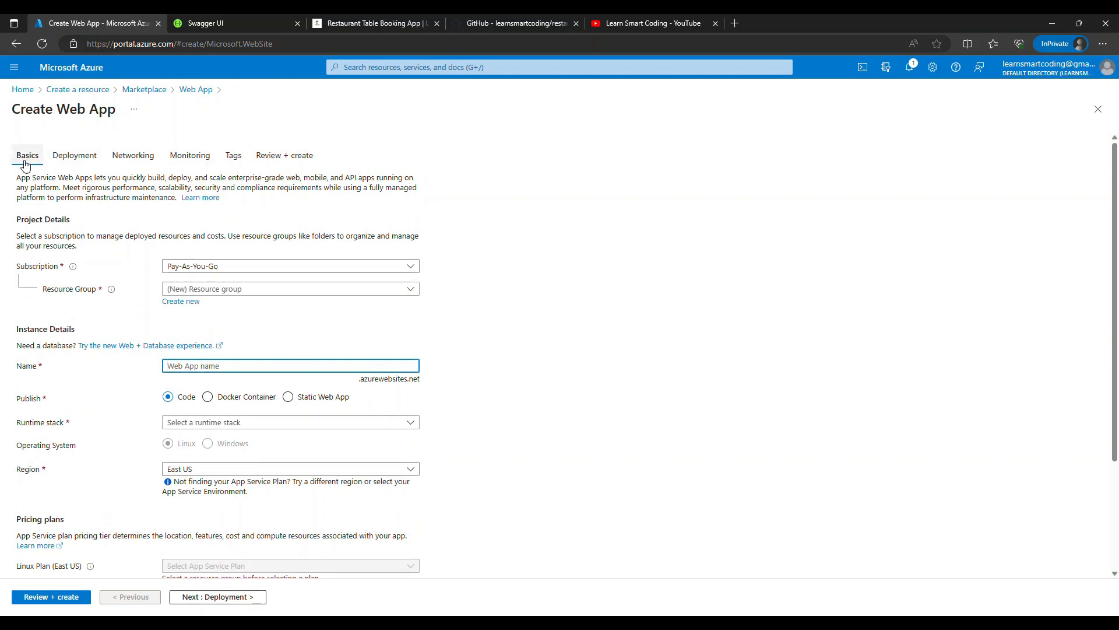
pyautogui.click(230, 267)
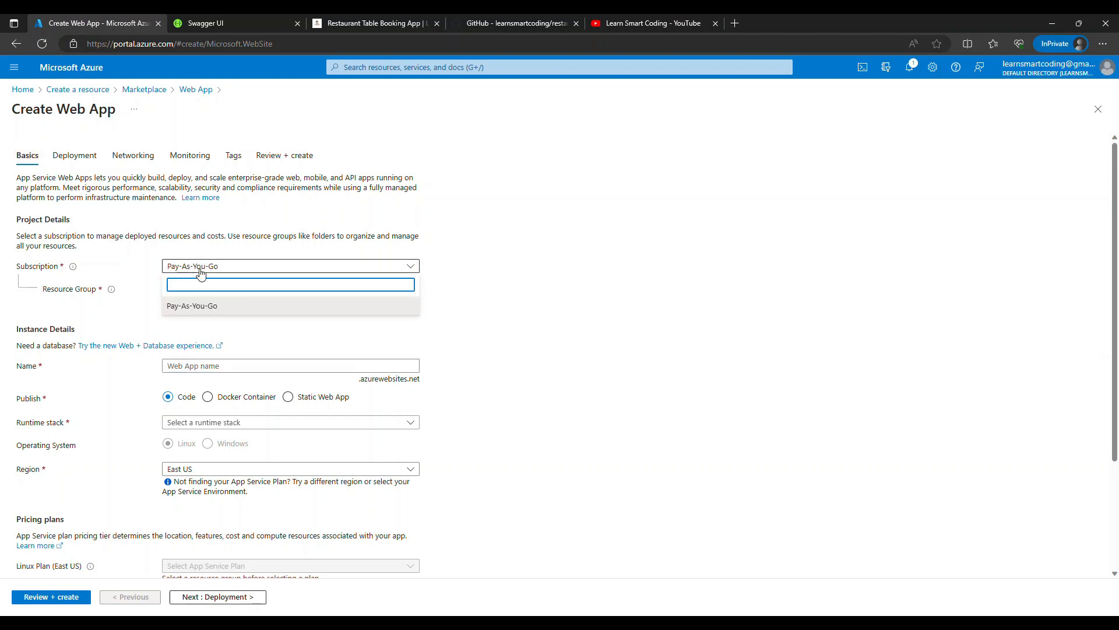
pyautogui.click(183, 311)
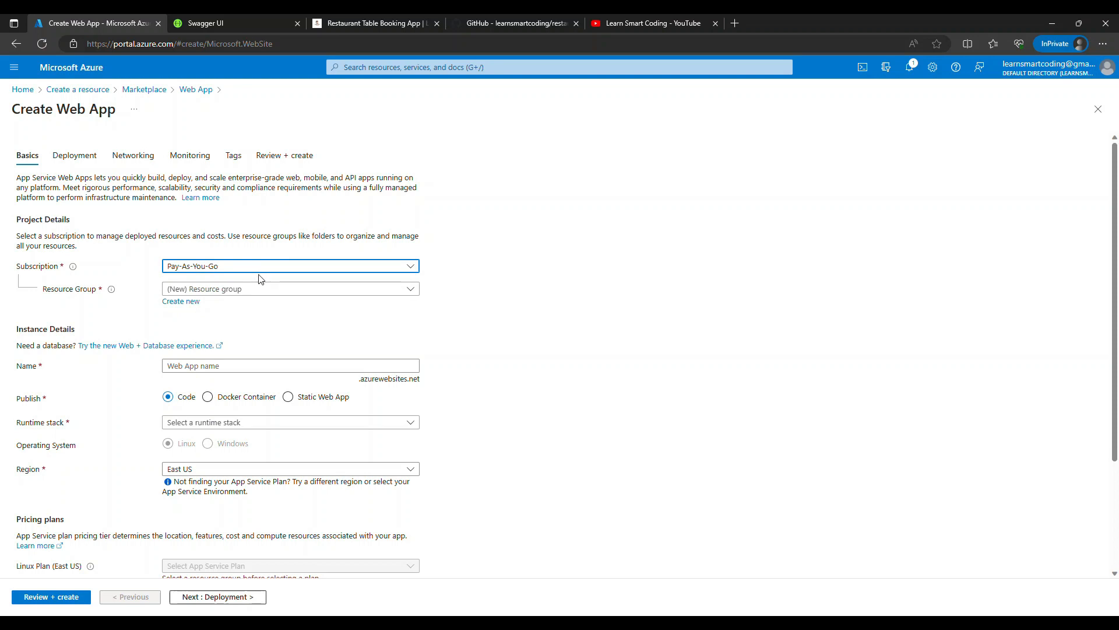
# Create a new resource group named webappTempRG for the web app.
pyautogui.click(213, 291)
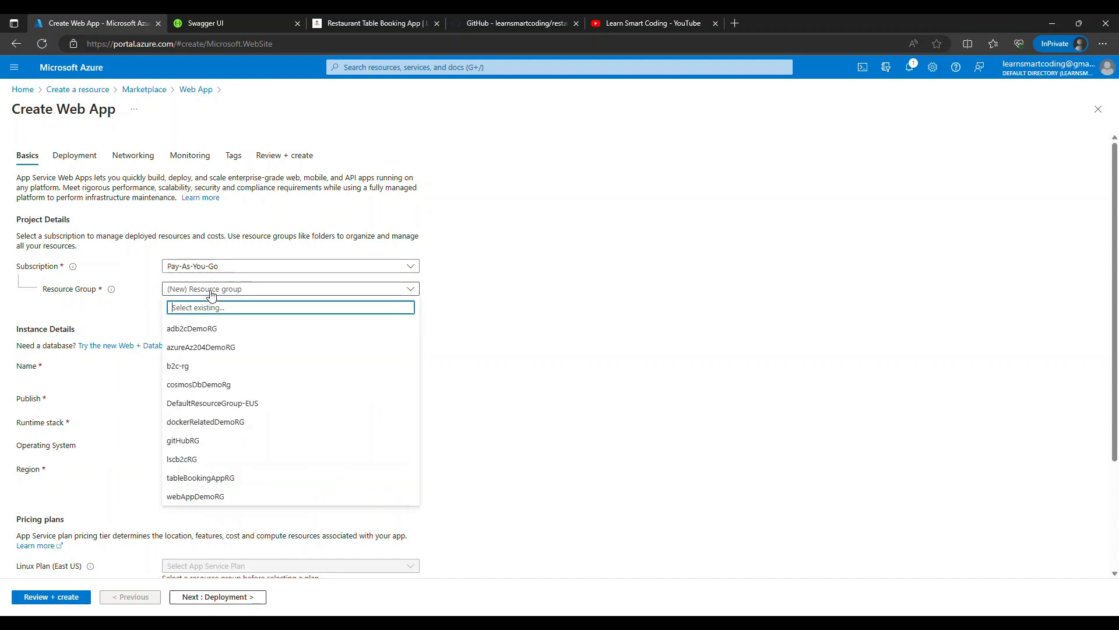
pyautogui.click(483, 288)
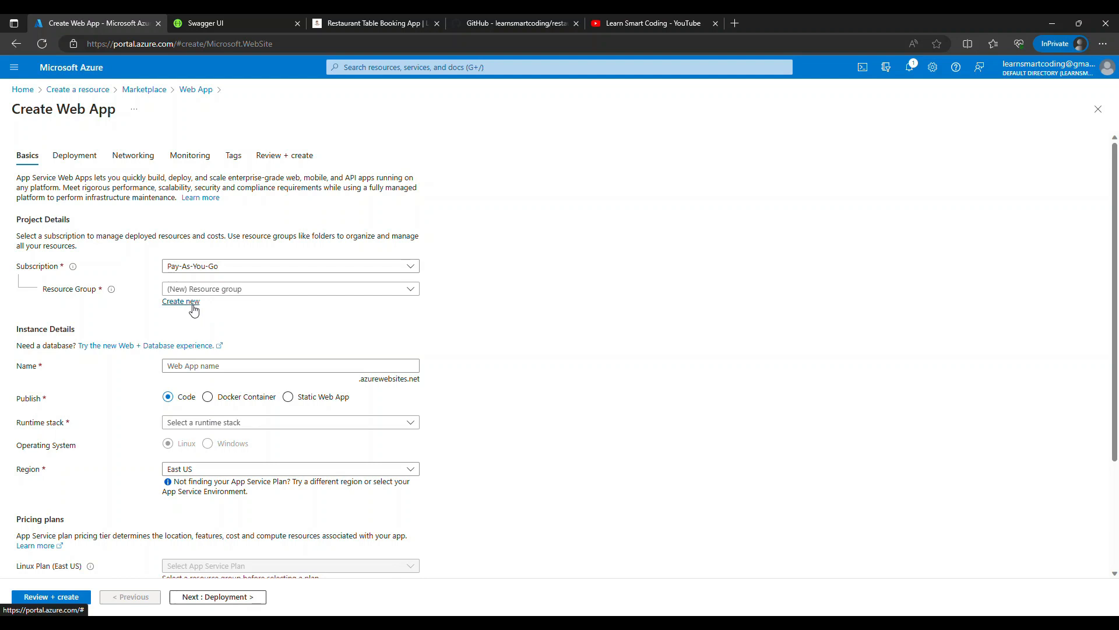
pyautogui.click(218, 293)
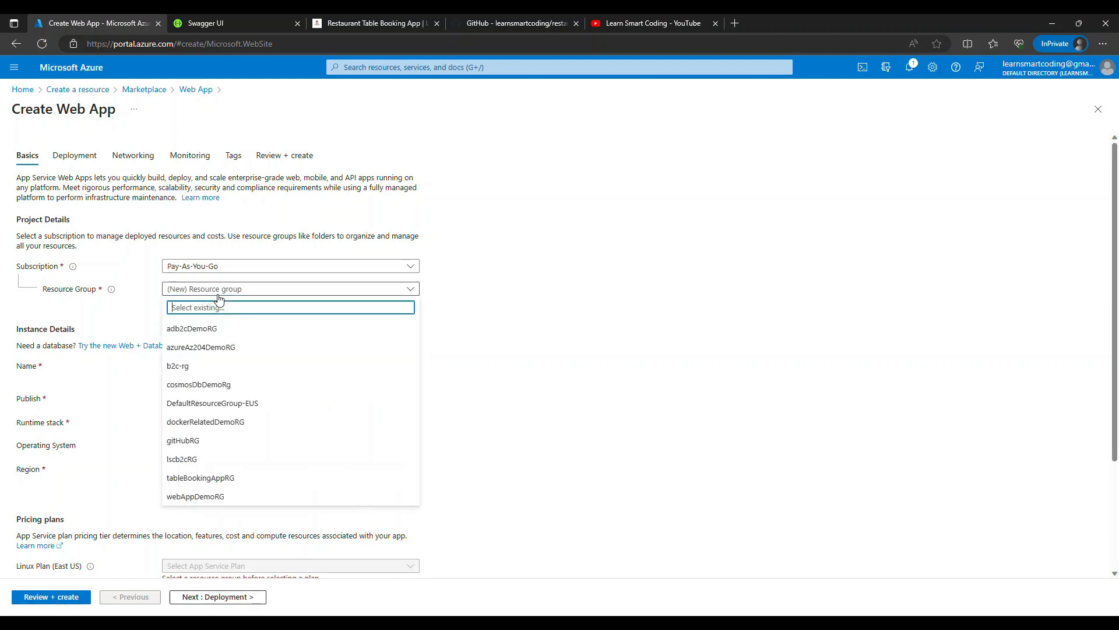
pyautogui.click(601, 295)
pyautogui.click(185, 302)
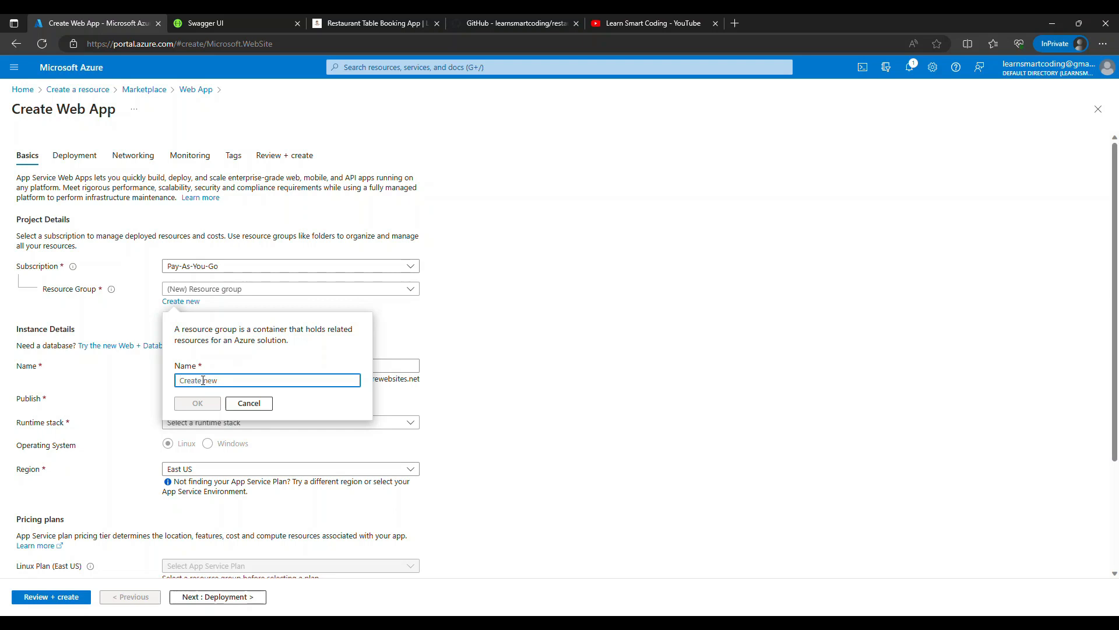
pyautogui.write('tempRg')
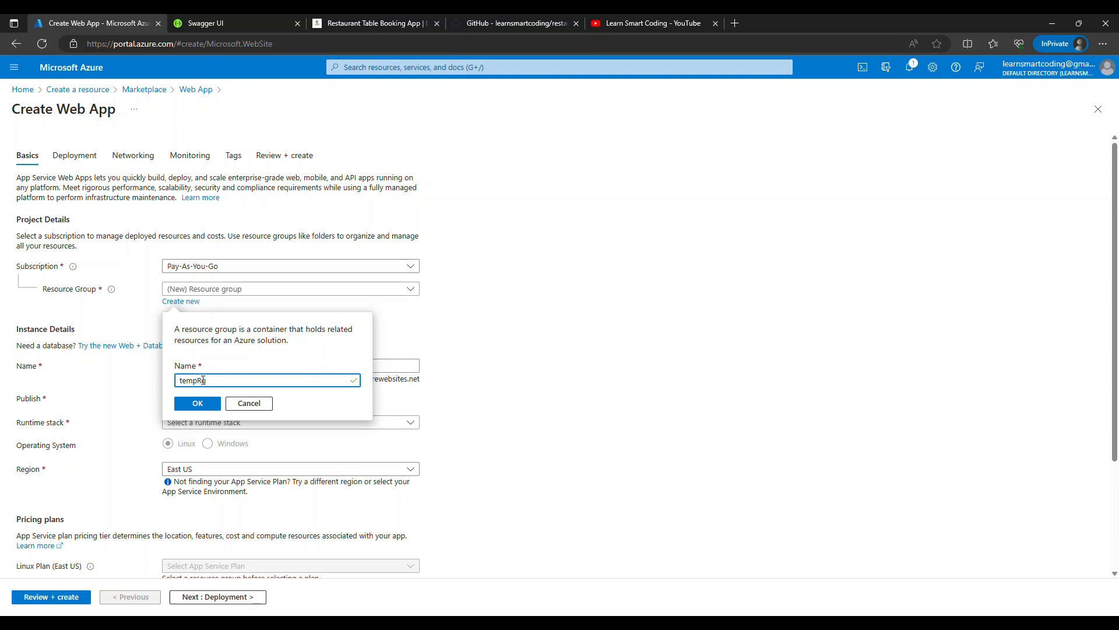
pyautogui.moveTo(214, 383); pyautogui.dragTo(114, 387)
pyautogui.write('webappT')
pyautogui.click(201, 404)
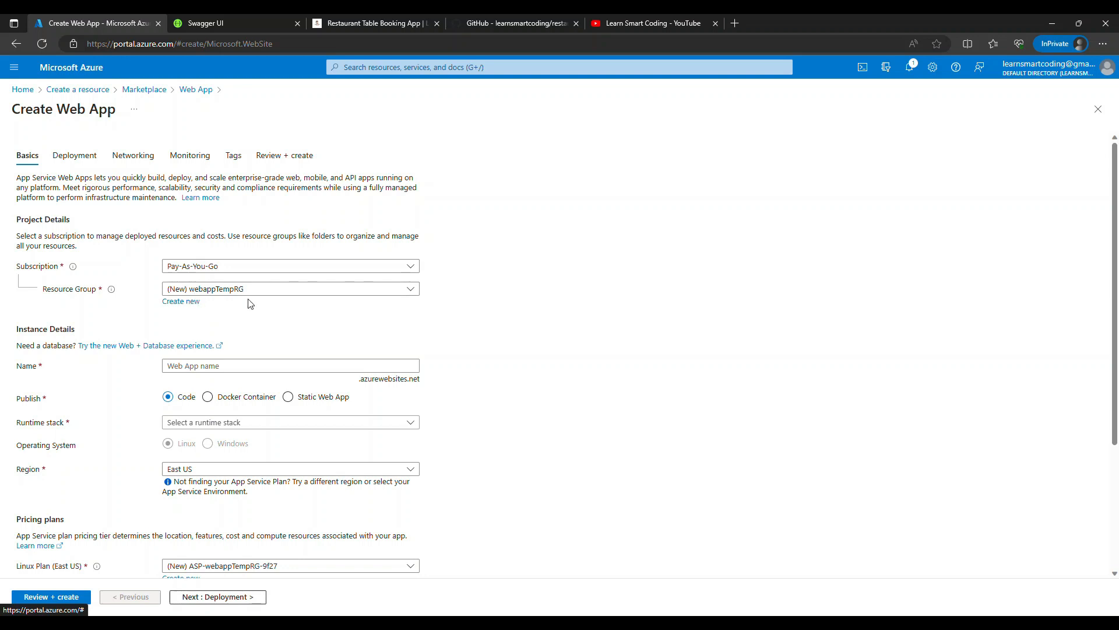
# Try a person's first name as the web app name to check its availability.
pyautogui.scroll(-1, 247, 314)
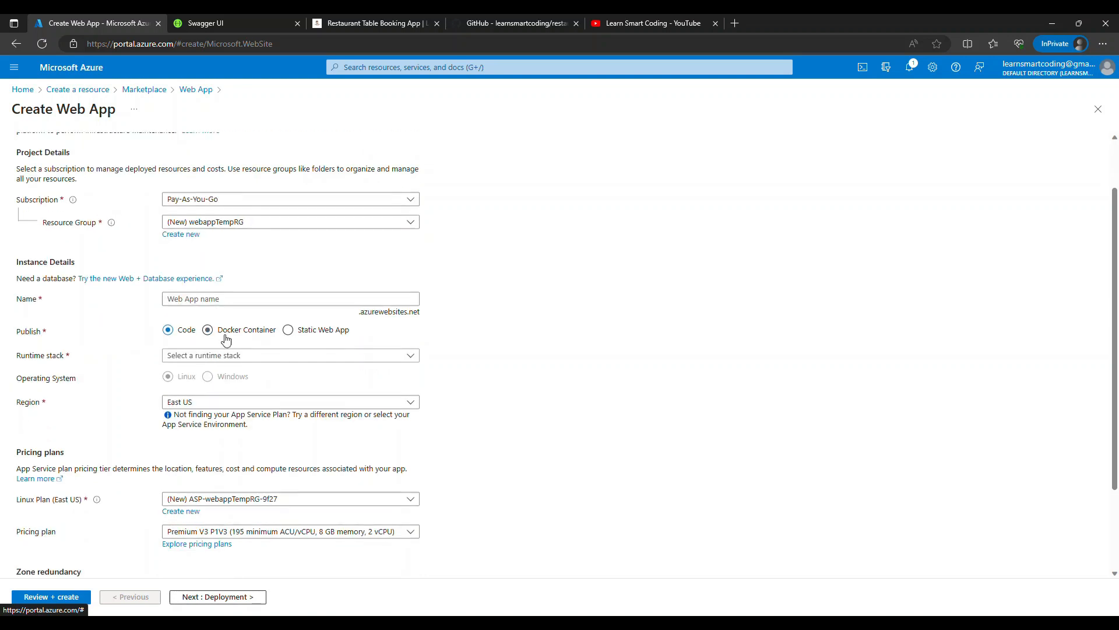
pyautogui.click(216, 303)
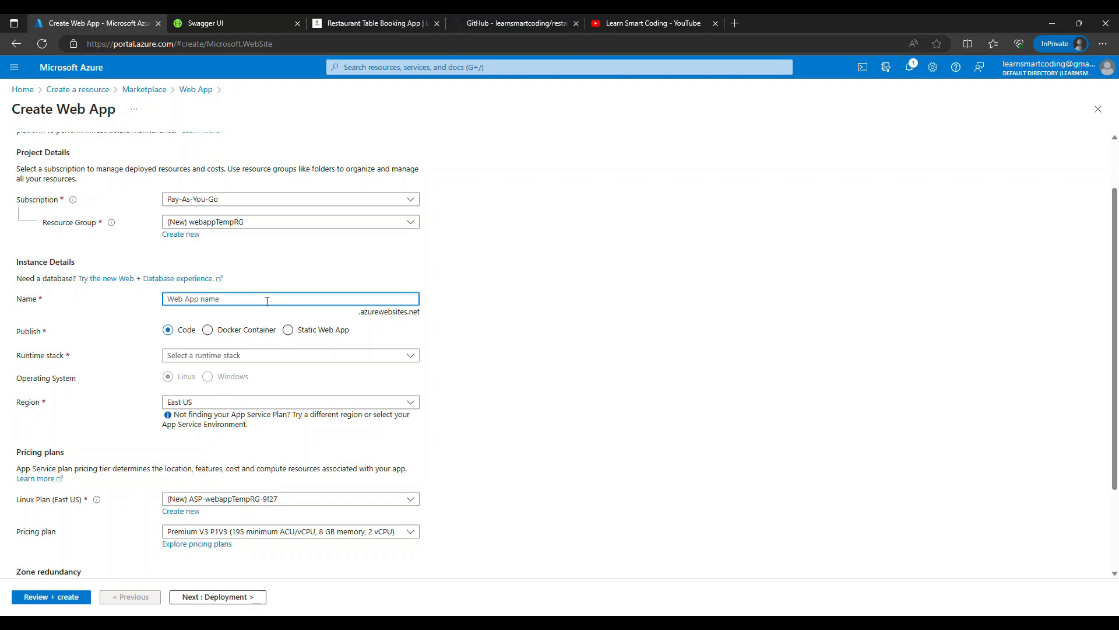
pyautogui.write('karthik')
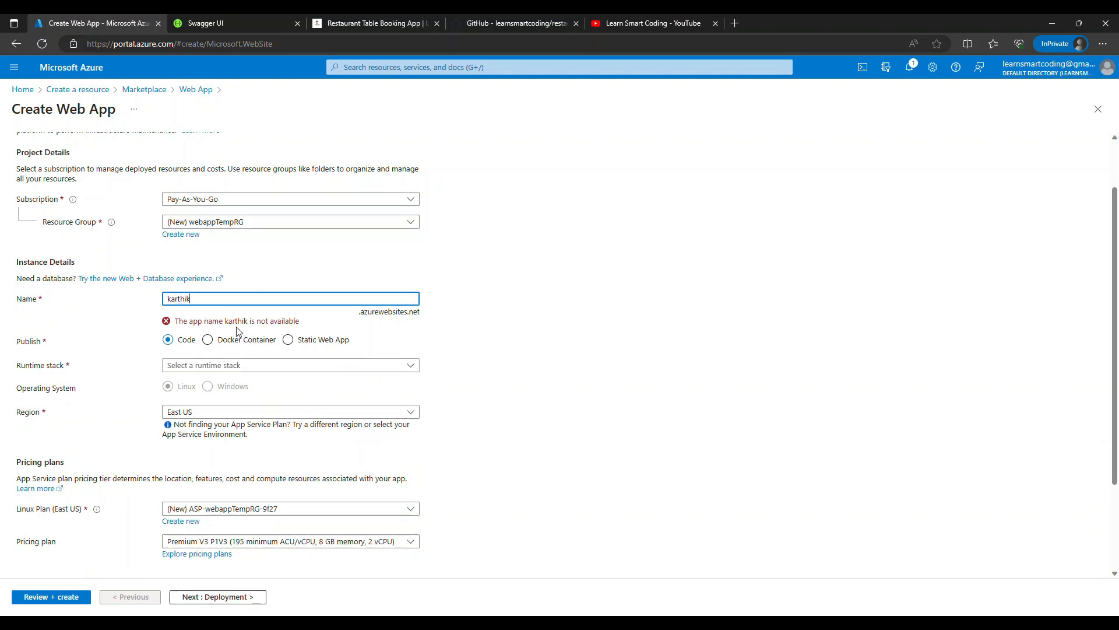
pyautogui.doubleClick(211, 299)
pyautogui.moveTo(357, 318); pyautogui.dragTo(419, 319)
pyautogui.click(420, 319)
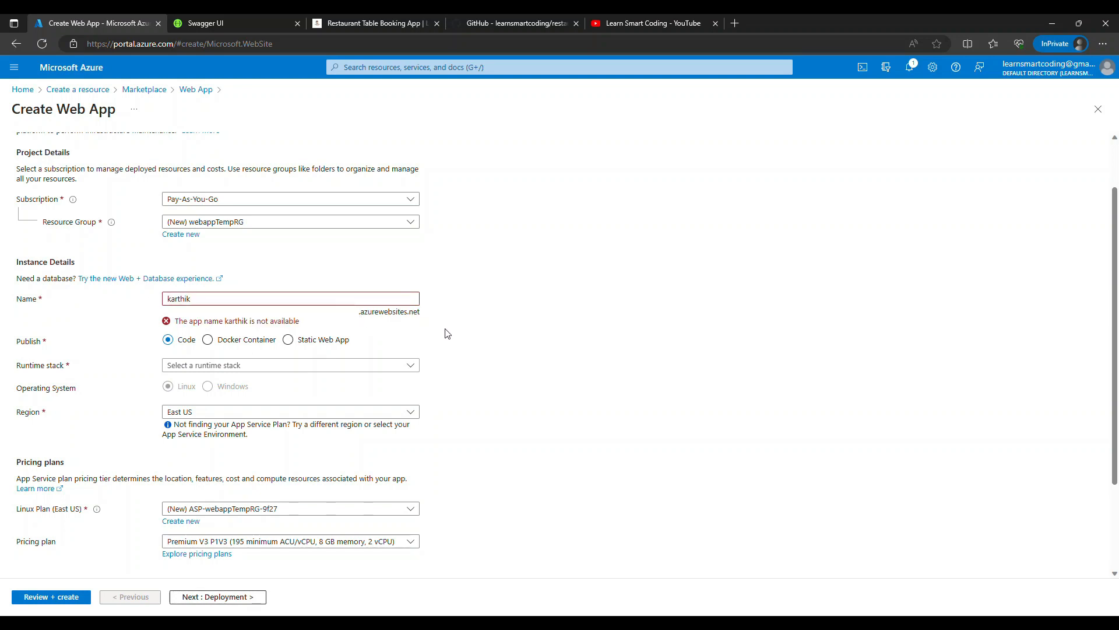
# Name the web app lsc-tablebookingapp-api.
pyautogui.click(327, 299)
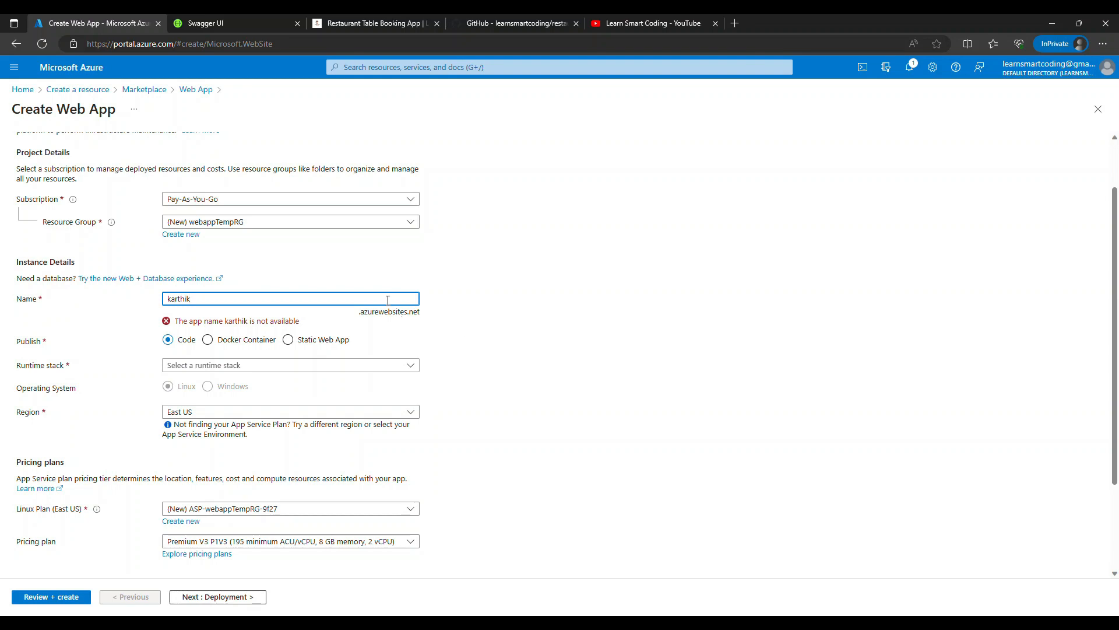
pyautogui.moveTo(376, 300); pyautogui.dragTo(53, 310)
pyautogui.press('Home')
pyautogui.write('lsc')
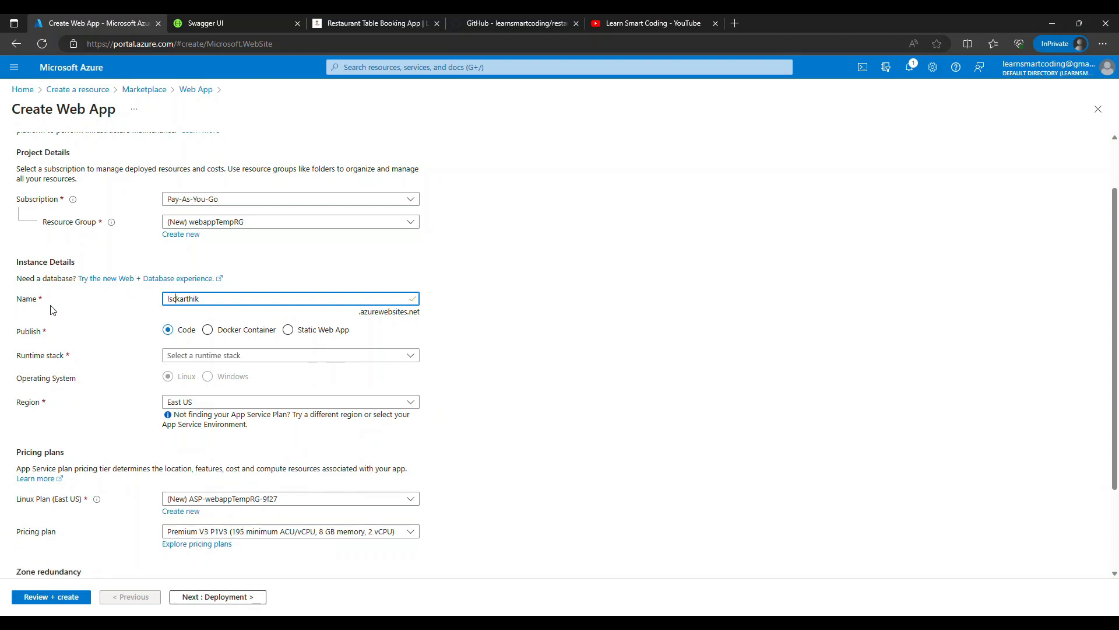
pyautogui.write('-')
pyautogui.hotkey('shift', 'End')
pyautogui.write('tablebookingapp-api')
pyautogui.moveTo(323, 298); pyautogui.dragTo(3, 308)
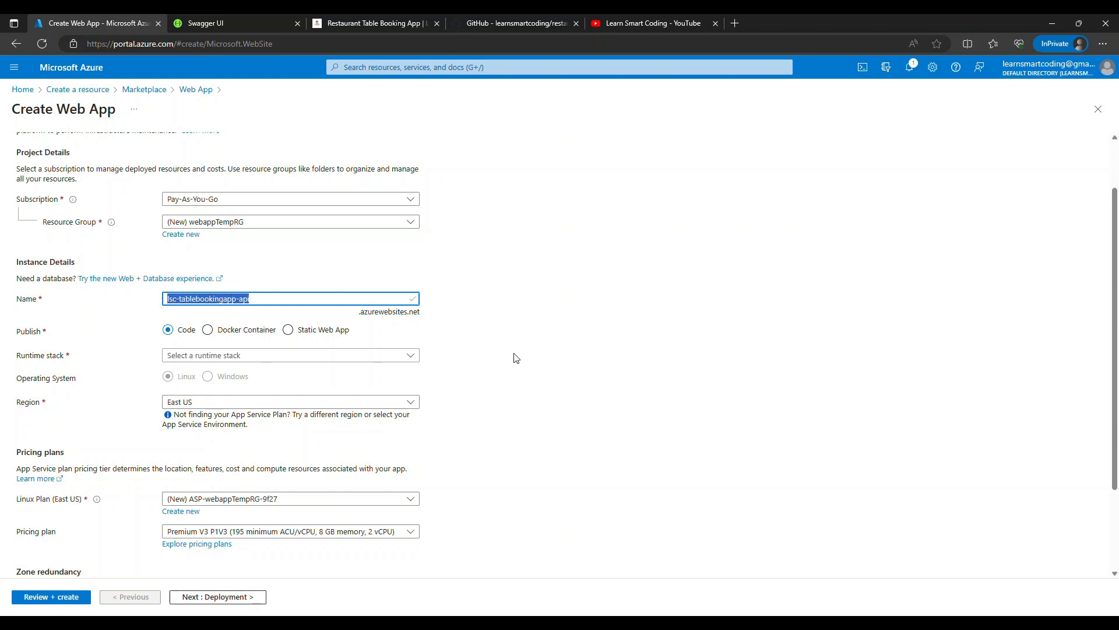
# Set the web app to publish as Code with the .NET 7 (STS) runtime stack.
pyautogui.scroll(-1, 186, 340)
pyautogui.scroll(-2, 186, 340)
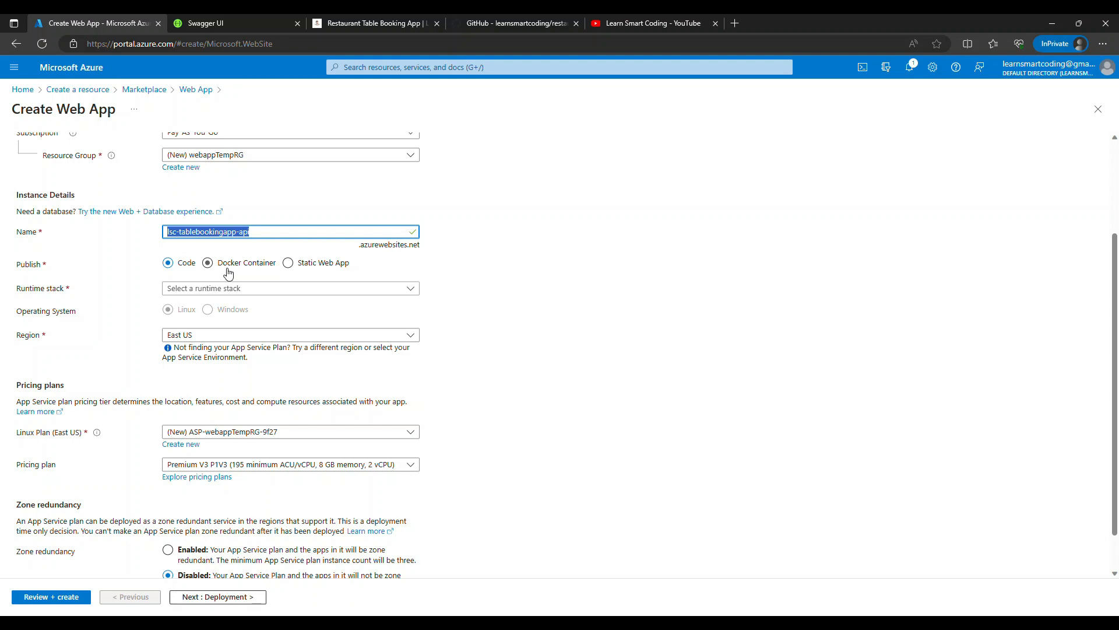
pyautogui.click(170, 266)
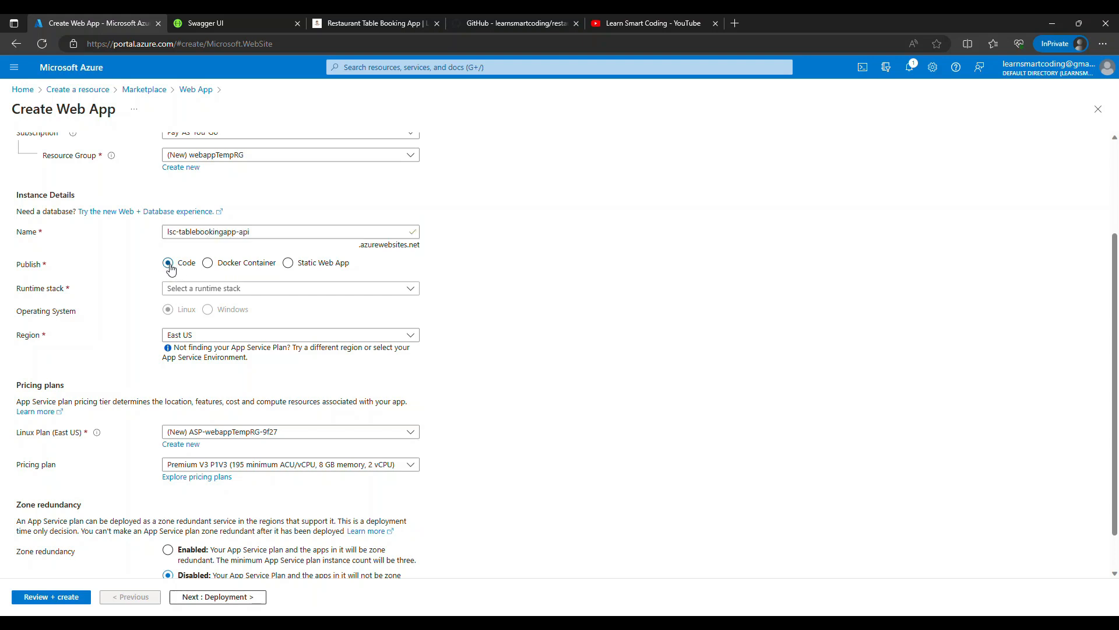
pyautogui.click(207, 295)
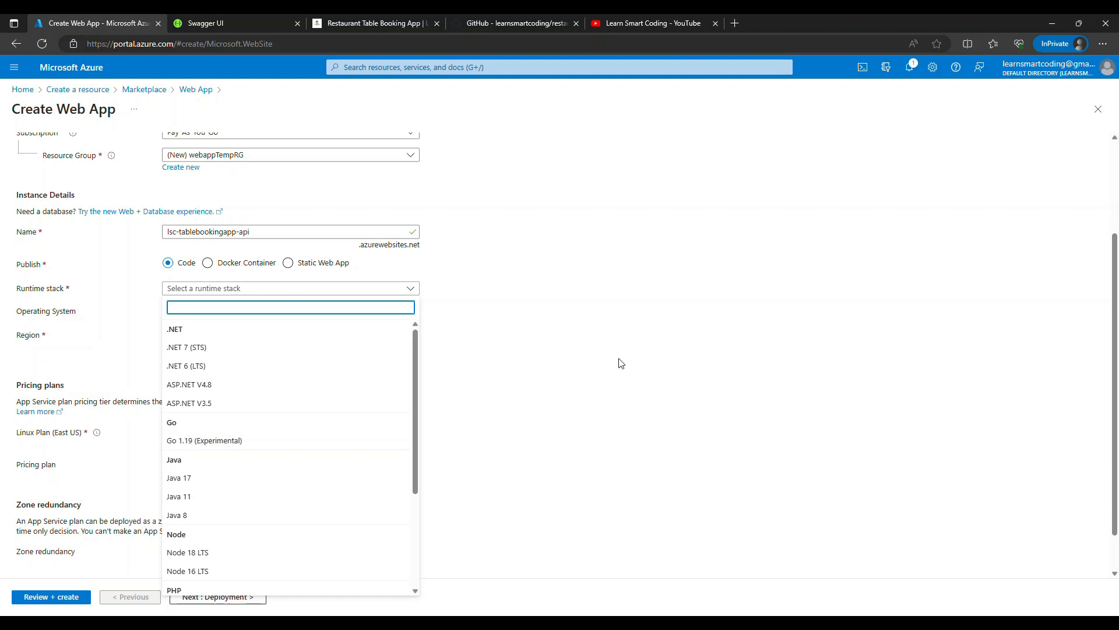
pyautogui.click(226, 349)
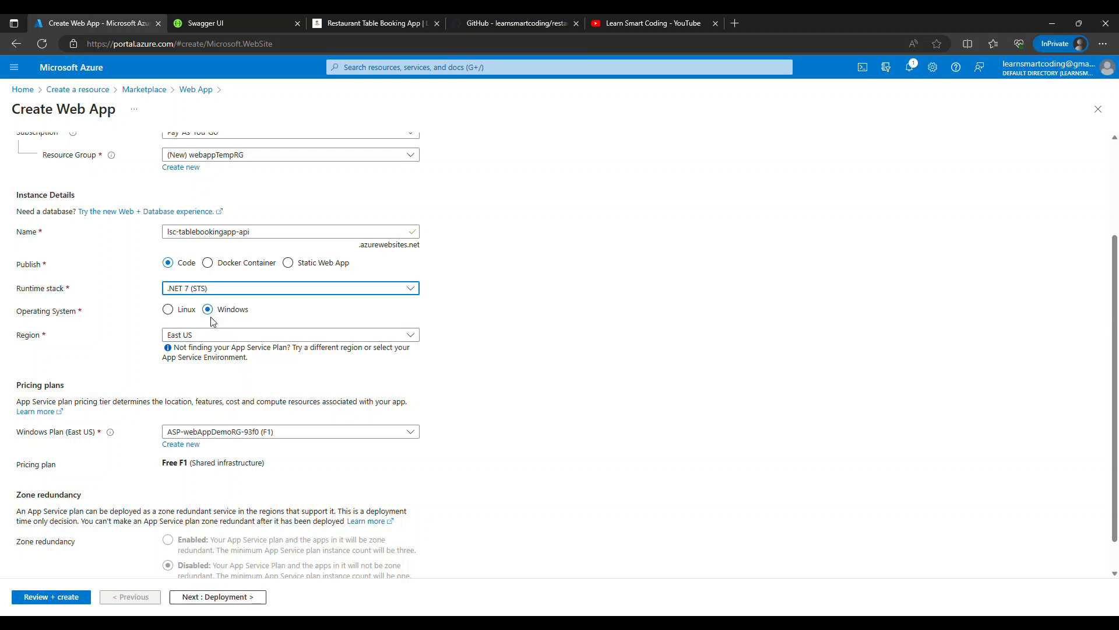
# Choose East US as the web app's region.
pyautogui.scroll(-1, 211, 319)
pyautogui.click(189, 304)
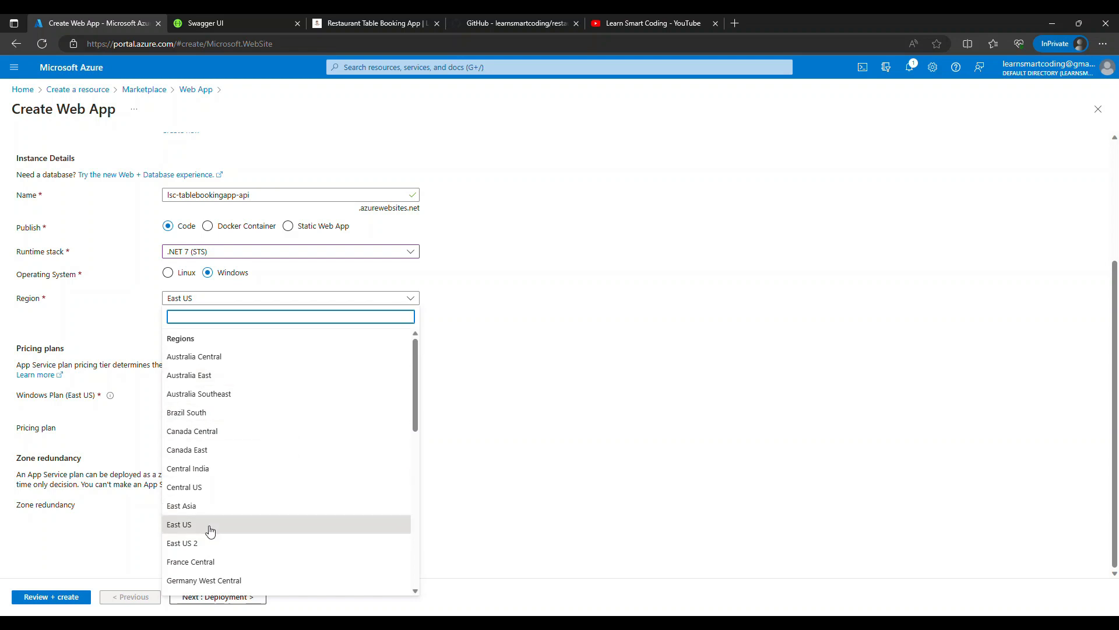
pyautogui.click(191, 528)
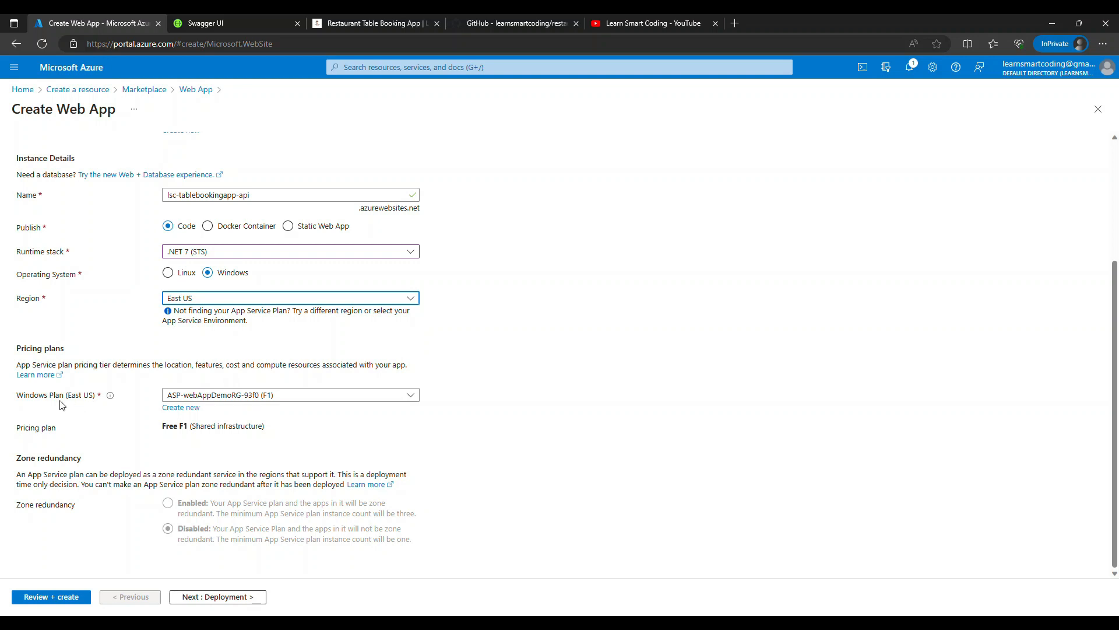
pyautogui.click(187, 411)
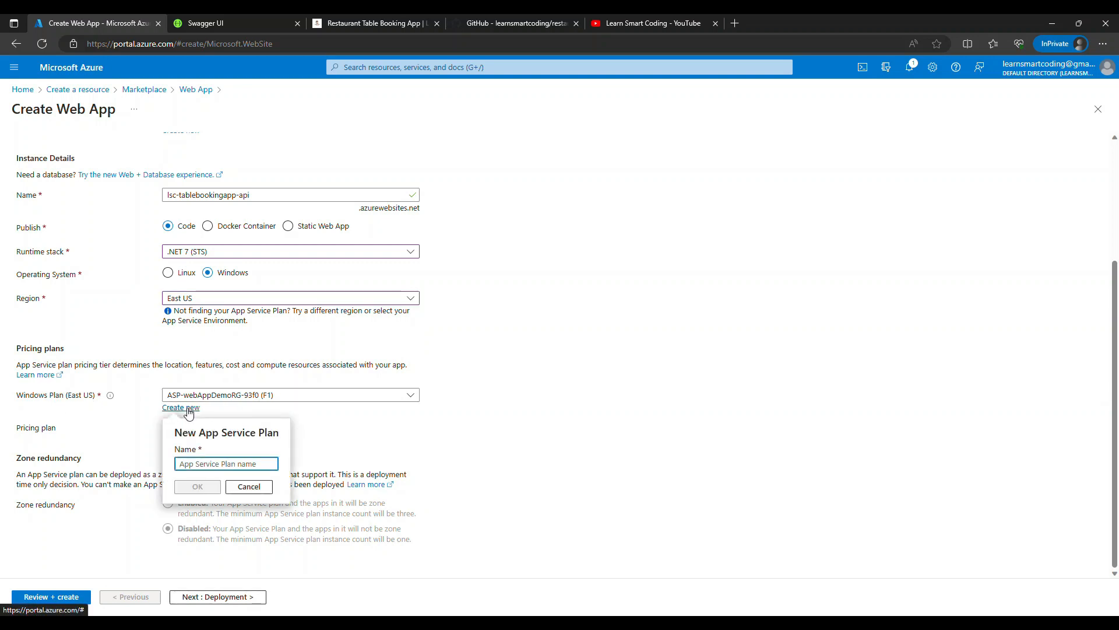
pyautogui.click(382, 405)
pyautogui.click(300, 403)
pyautogui.click(280, 436)
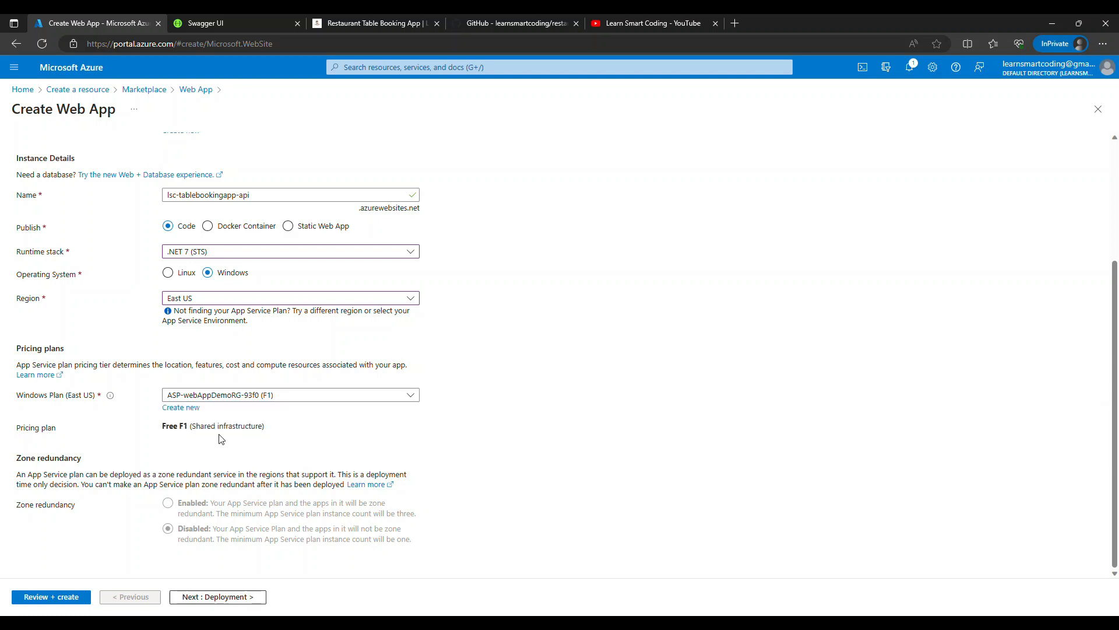
# Set the operating system to Linux and open the comparison of App Service pricing plans.
pyautogui.click(176, 277)
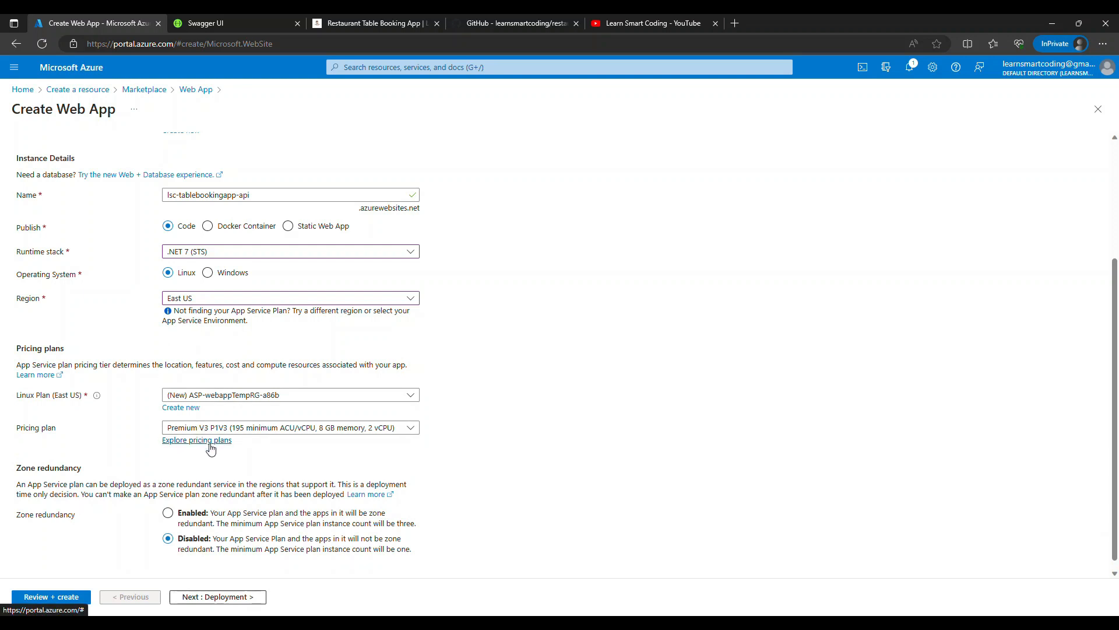
pyautogui.click(197, 440)
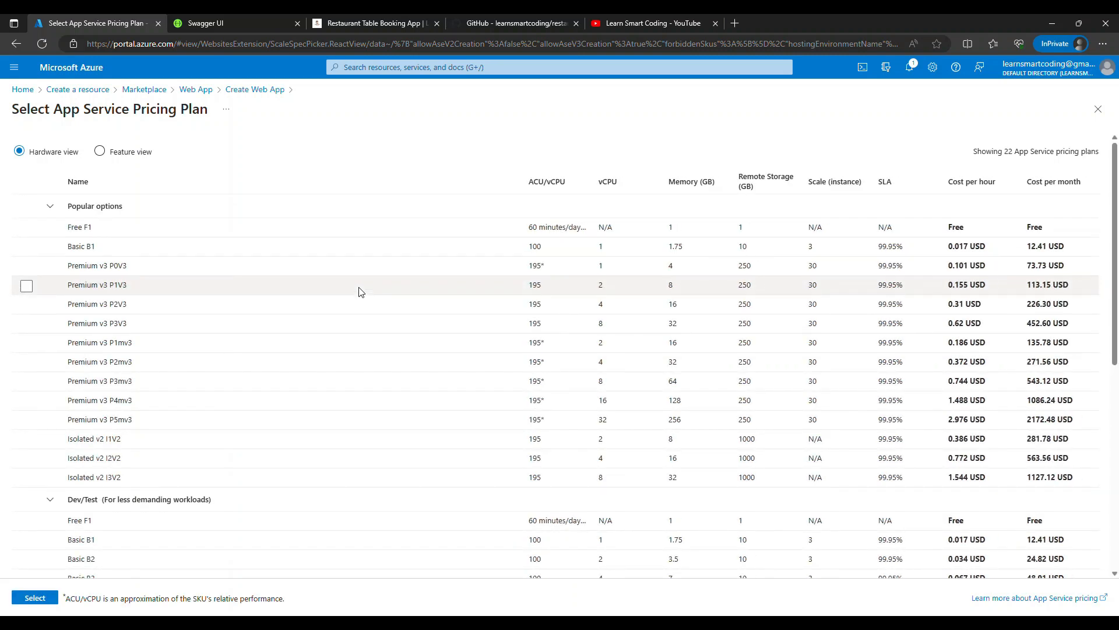
# Compare the specifications and monthly costs of the Free F1, Dev/Test and Production plans, including Standard S1.
pyautogui.moveTo(67, 227); pyautogui.dragTo(134, 236)
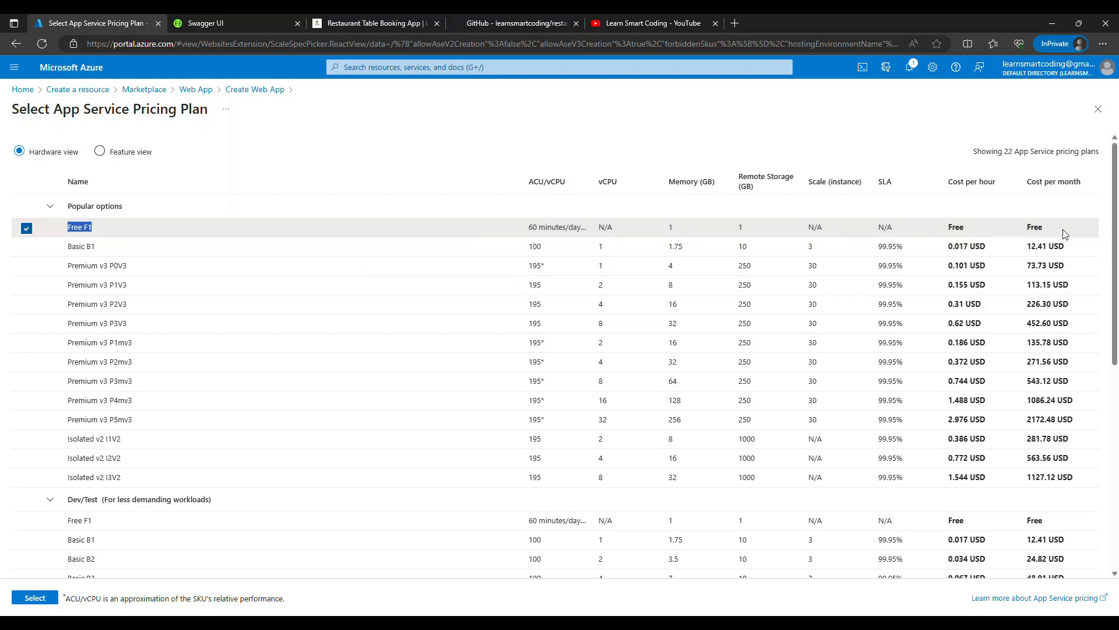
pyautogui.moveTo(1066, 234); pyautogui.dragTo(805, 235)
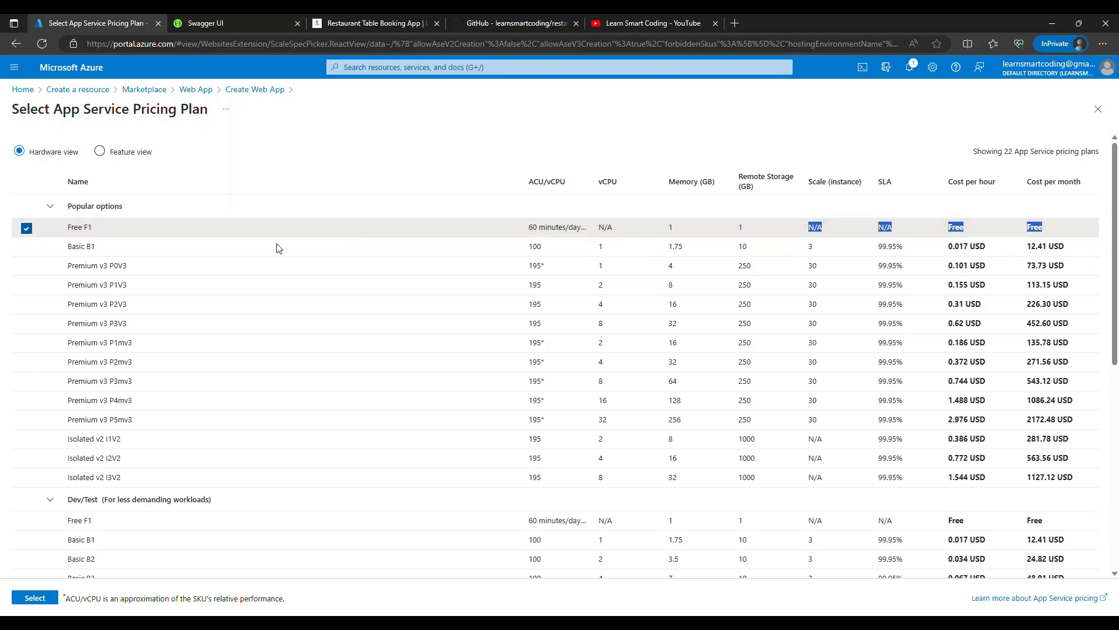
pyautogui.scroll(-3, 193, 256)
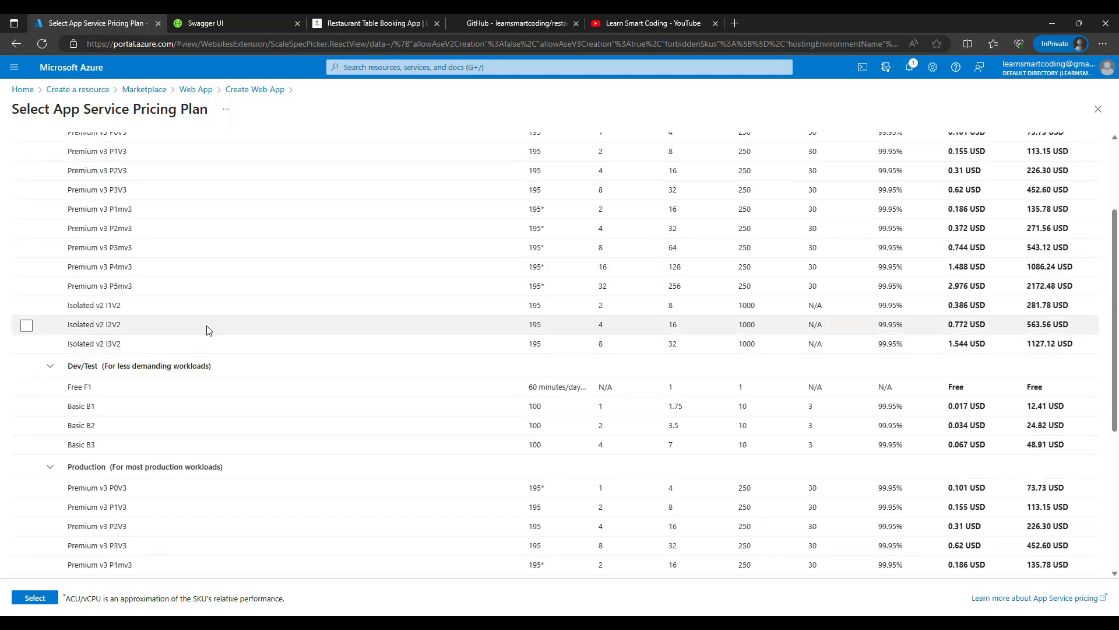
pyautogui.scroll(1, 200, 334)
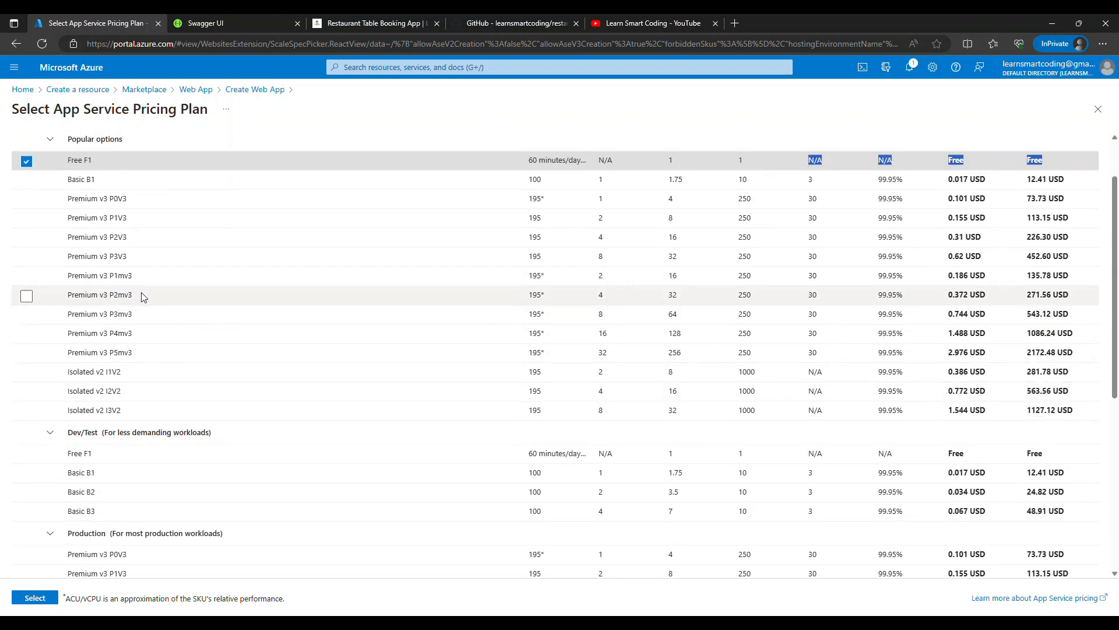
pyautogui.scroll(1, 140, 292)
pyautogui.scroll(-4, 146, 277)
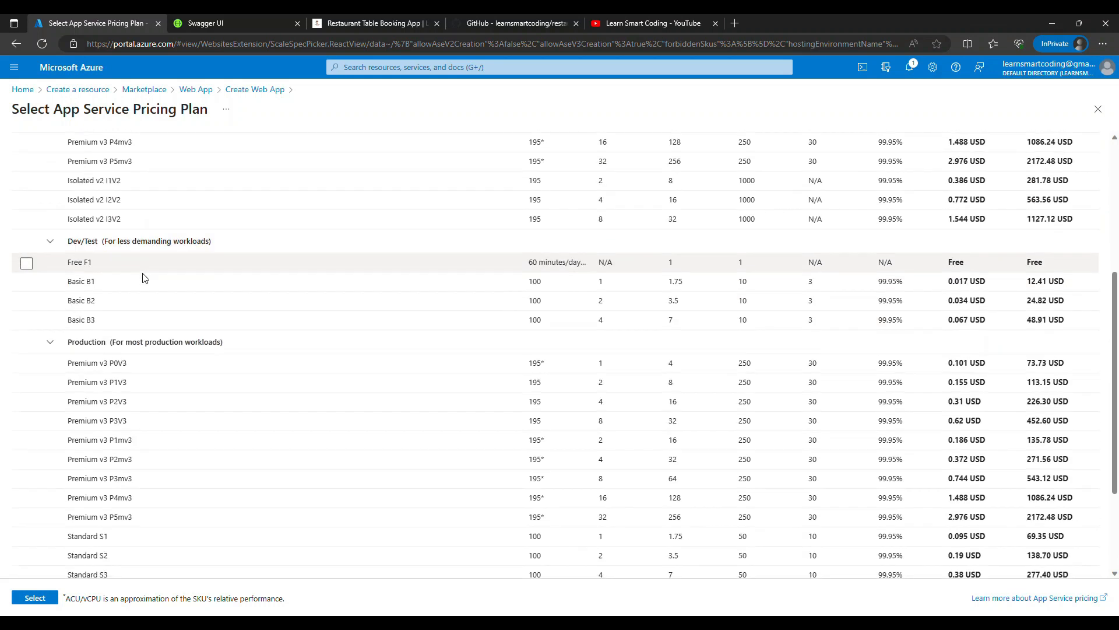
pyautogui.scroll(-1, 143, 291)
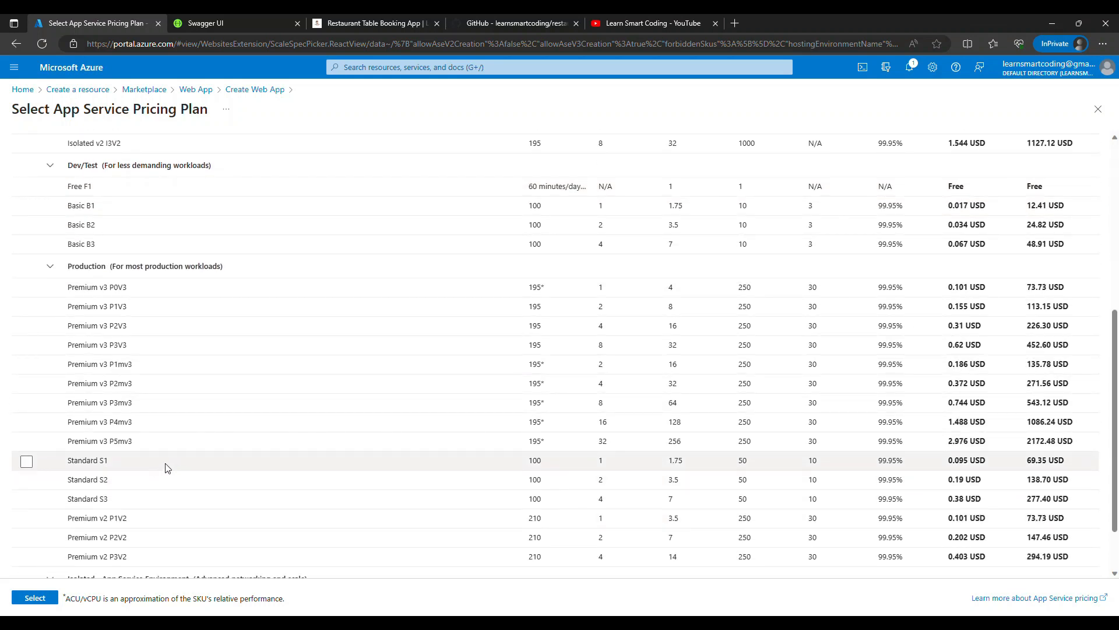
pyautogui.moveTo(1072, 459); pyautogui.dragTo(1018, 460)
pyautogui.scroll(2, 537, 441)
pyautogui.scroll(3, 537, 441)
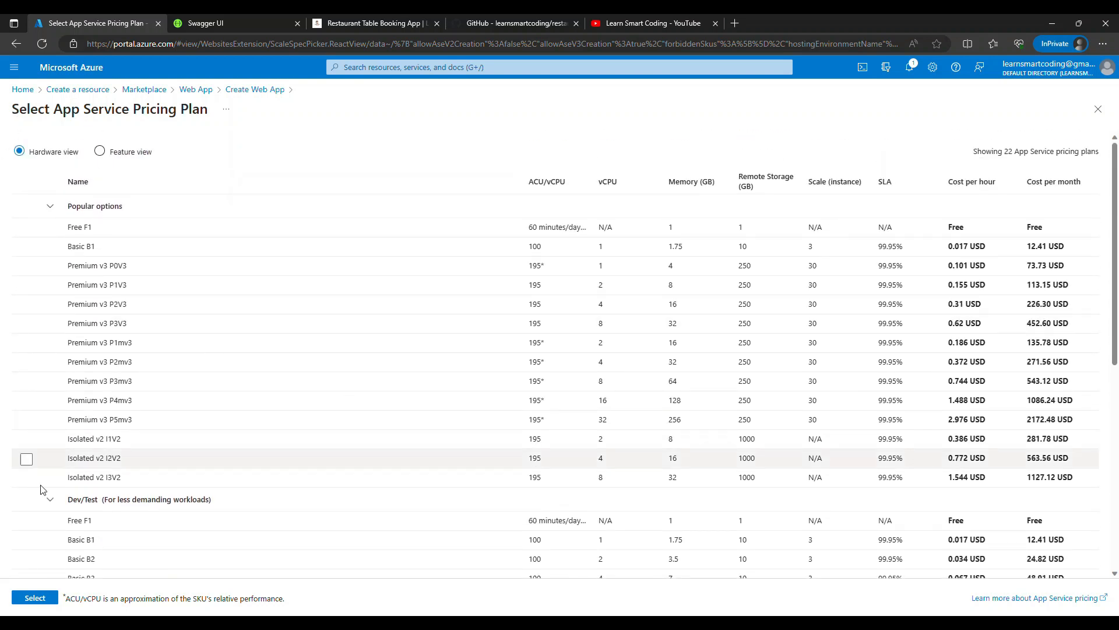
# Choose the Free F1 pricing plan for the web app and switch its operating system to Windows.
pyautogui.click(64, 230)
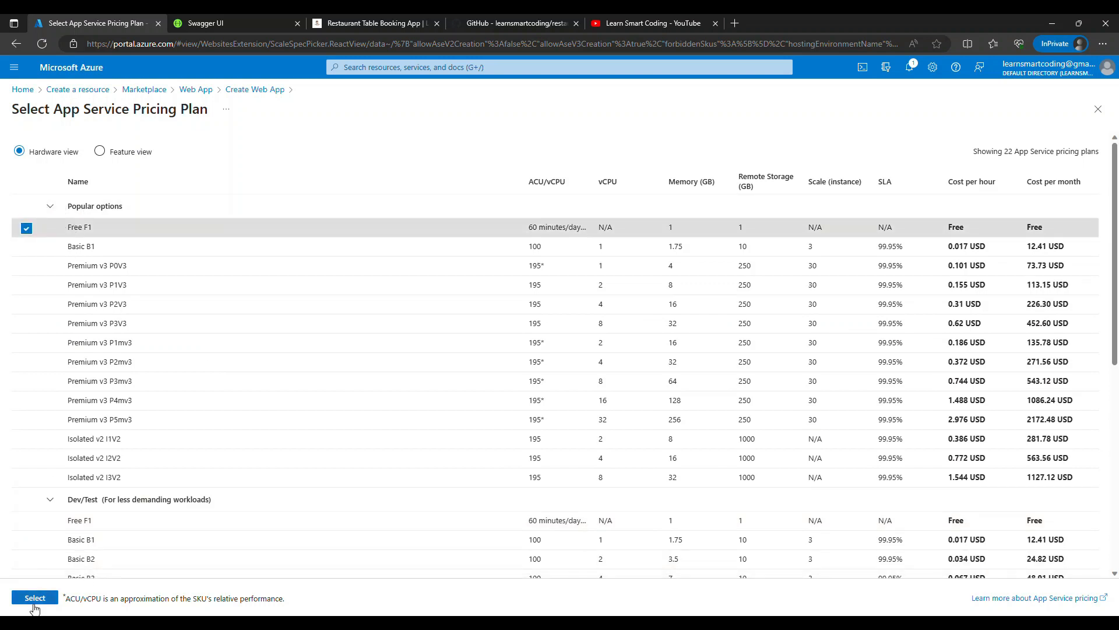
pyautogui.click(35, 598)
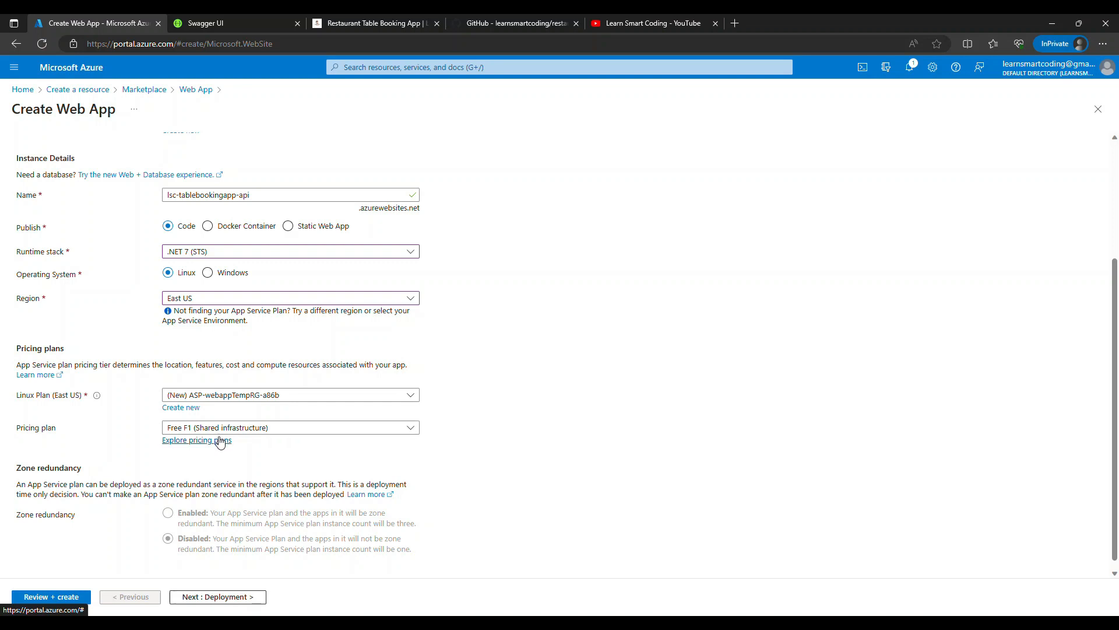
pyautogui.click(208, 274)
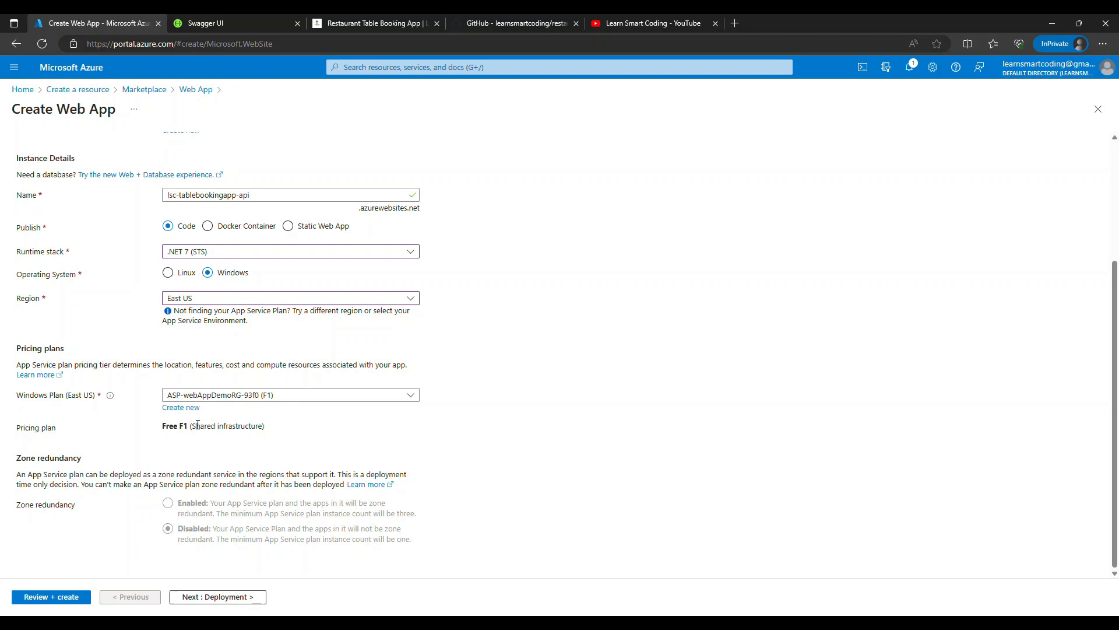
pyautogui.moveTo(193, 426); pyautogui.dragTo(268, 431)
# Try GitHub Actions continuous deployment from learnsmartcoding's lsc-restaurant-table-booking-app repository on the main branch, and set it back to disabled.
pyautogui.click(205, 600)
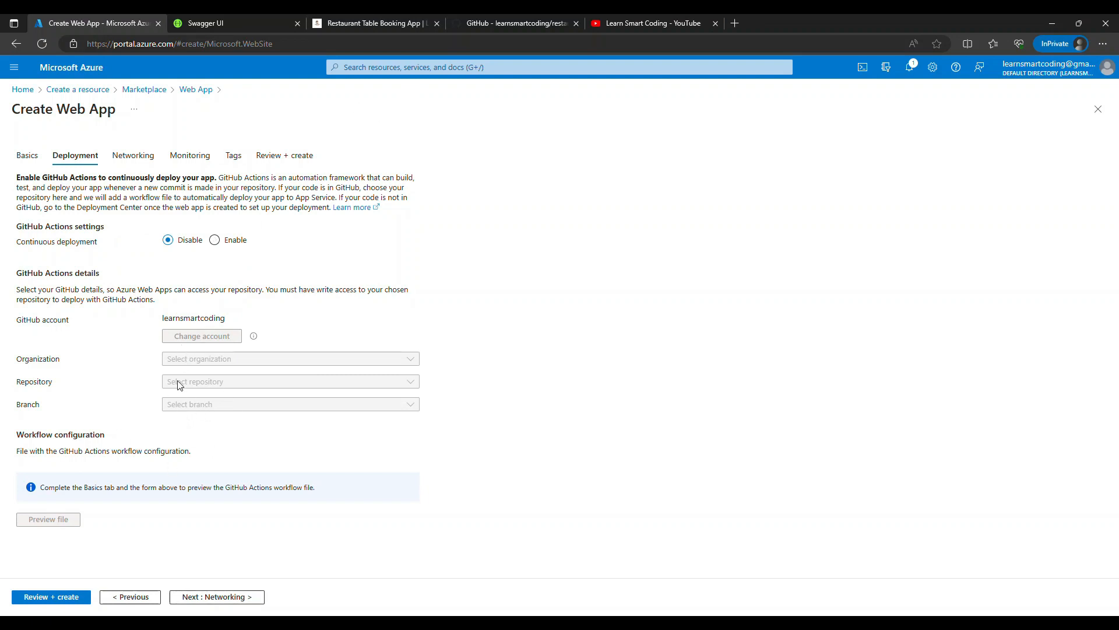
pyautogui.click(215, 240)
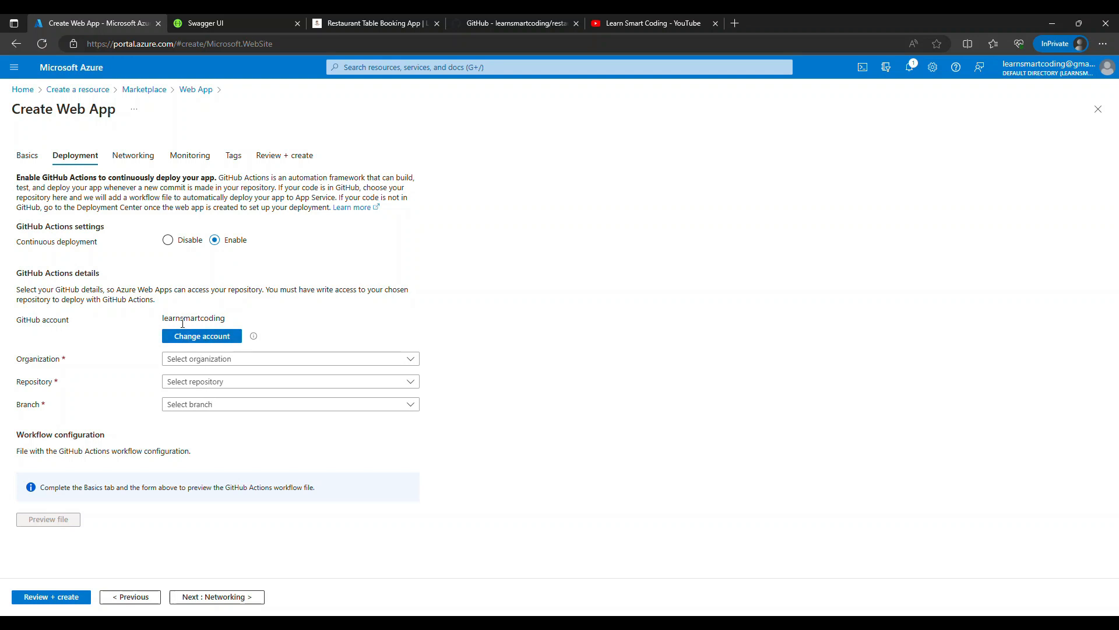
pyautogui.click(206, 360)
pyautogui.click(196, 401)
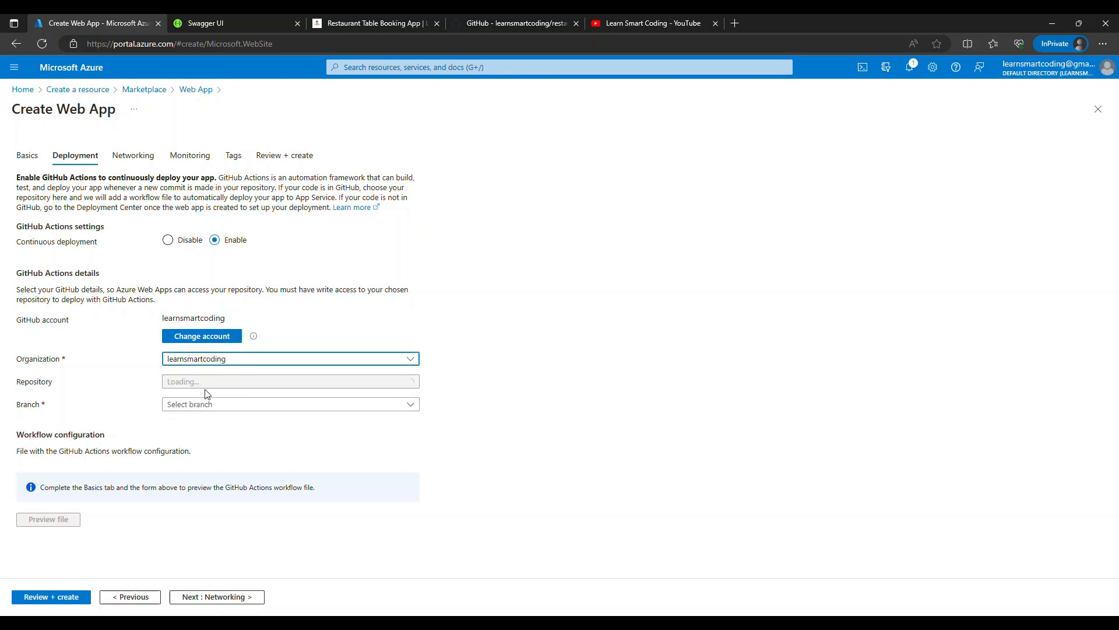
pyautogui.click(202, 384)
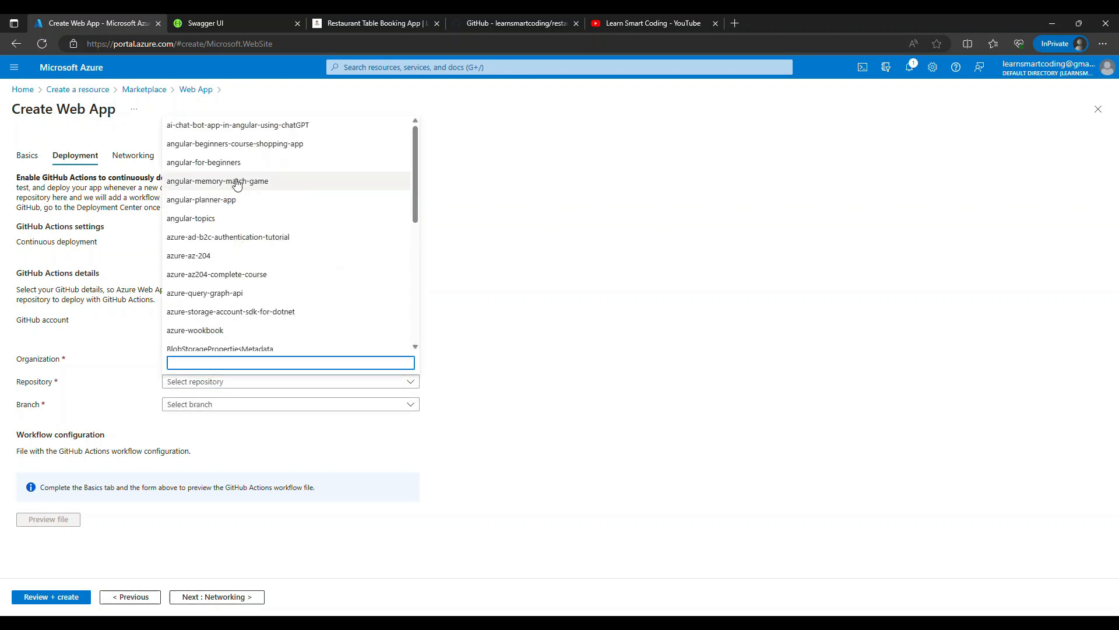
pyautogui.scroll(-5, 238, 274)
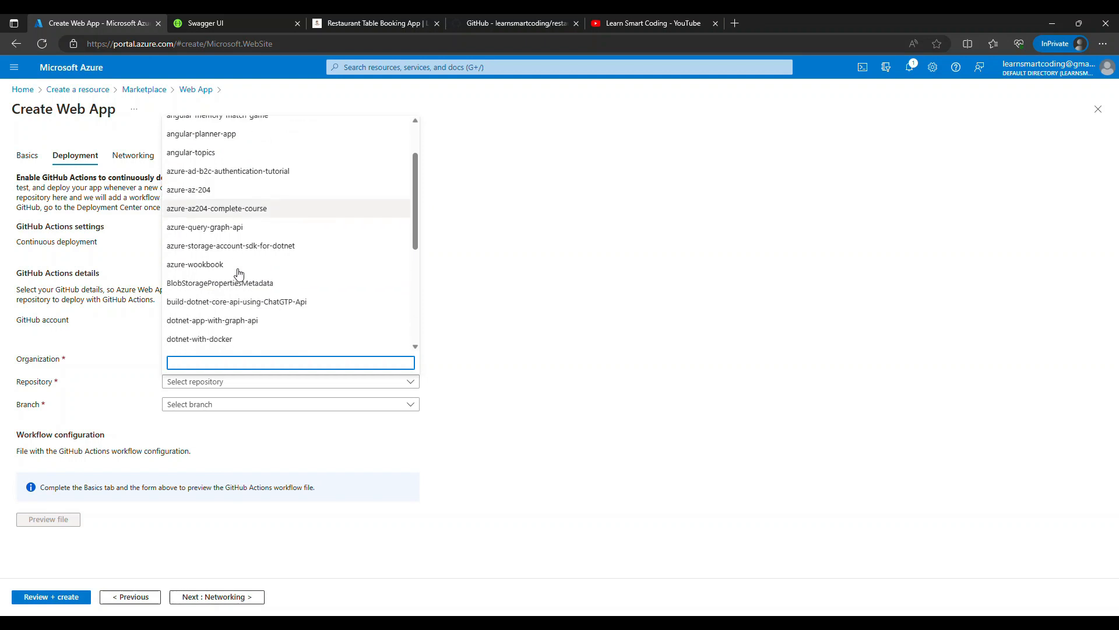
pyautogui.scroll(-2, 238, 274)
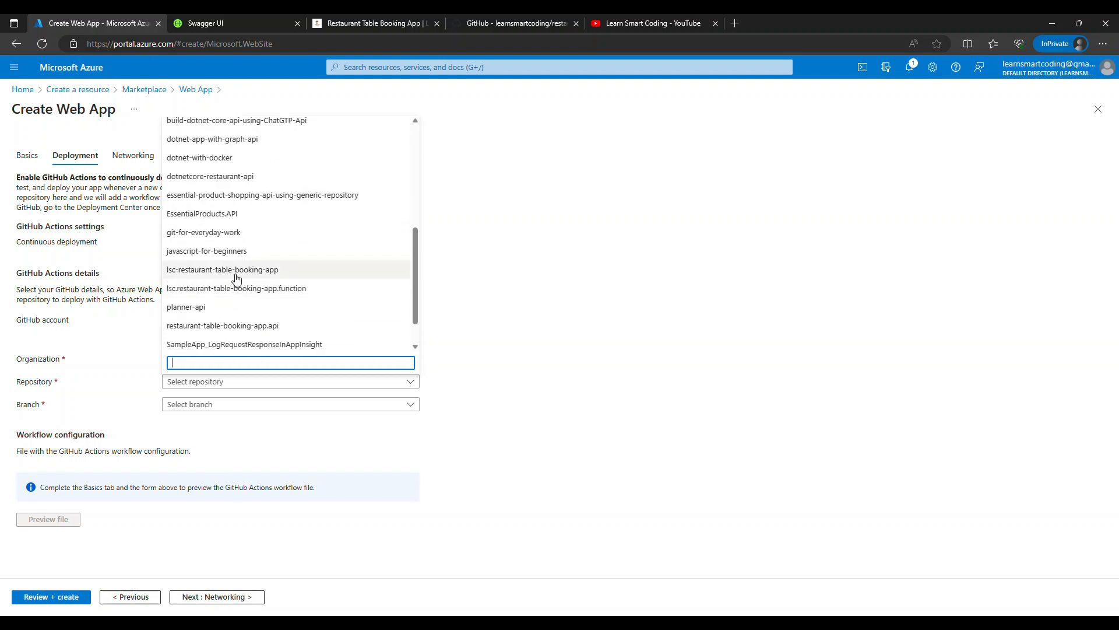
pyautogui.click(233, 269)
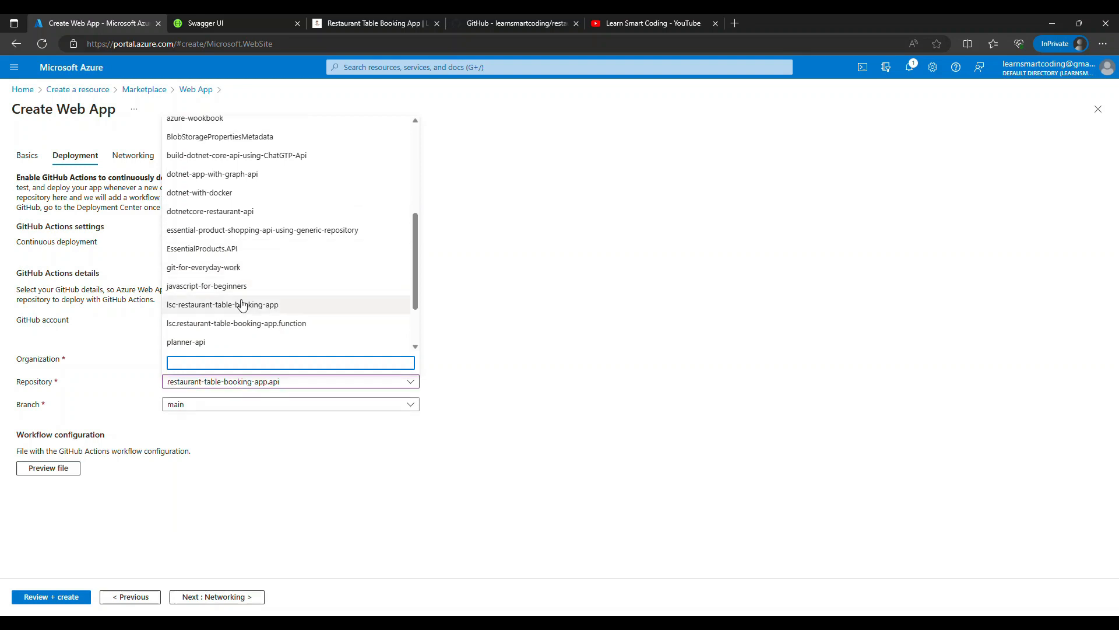
pyautogui.click(199, 406)
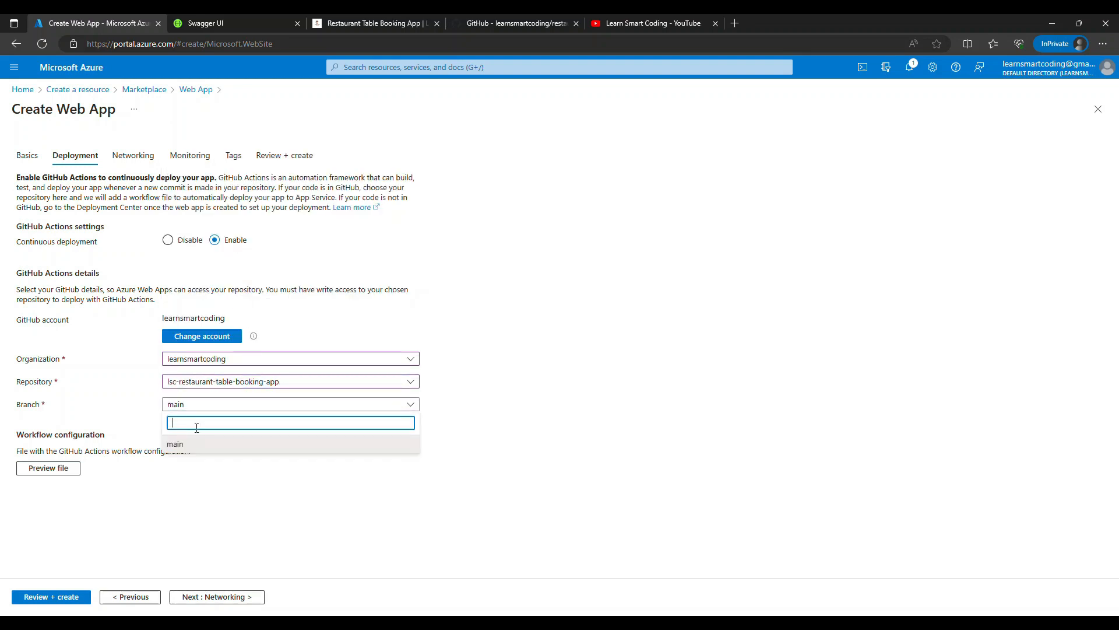
pyautogui.click(216, 479)
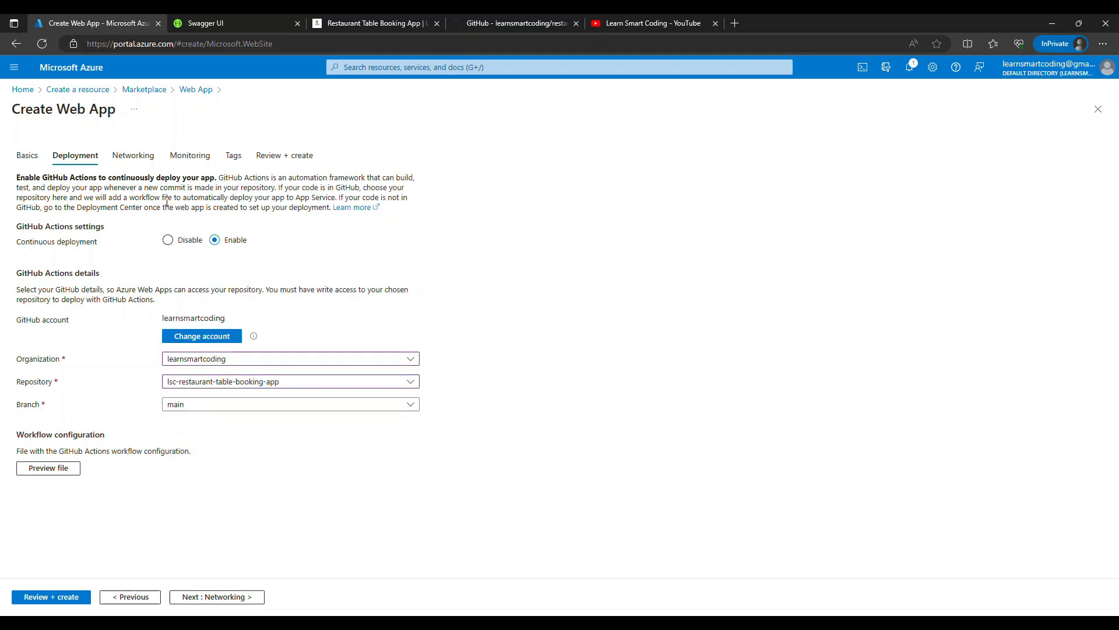
pyautogui.click(169, 246)
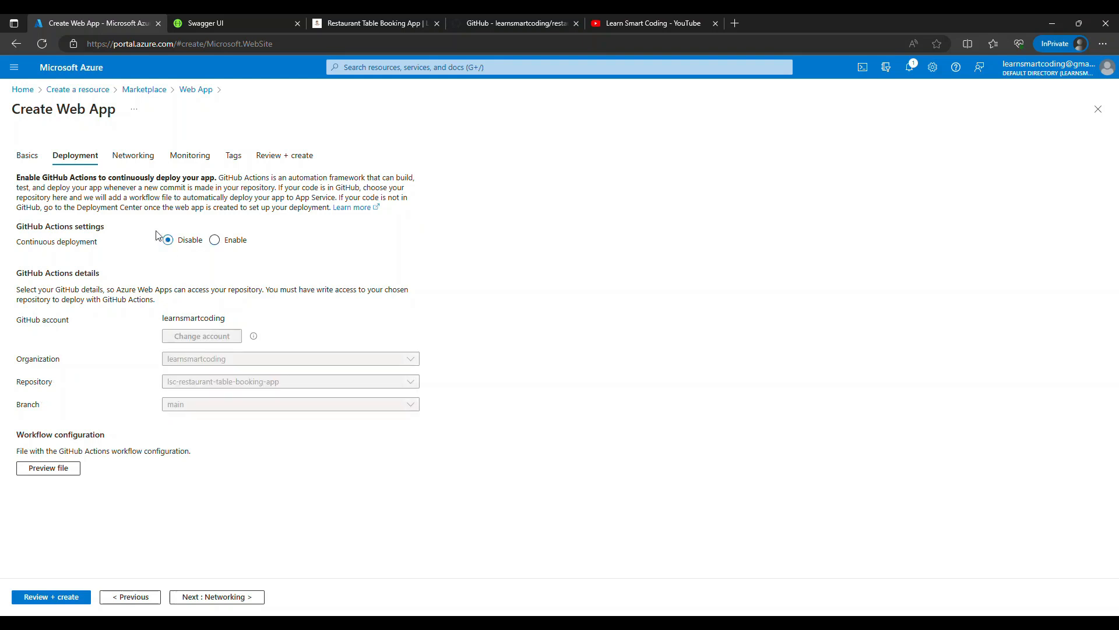
# Try turning public access off, restore it to on, and look over the network injection and Application Insights settings.
pyautogui.click(129, 158)
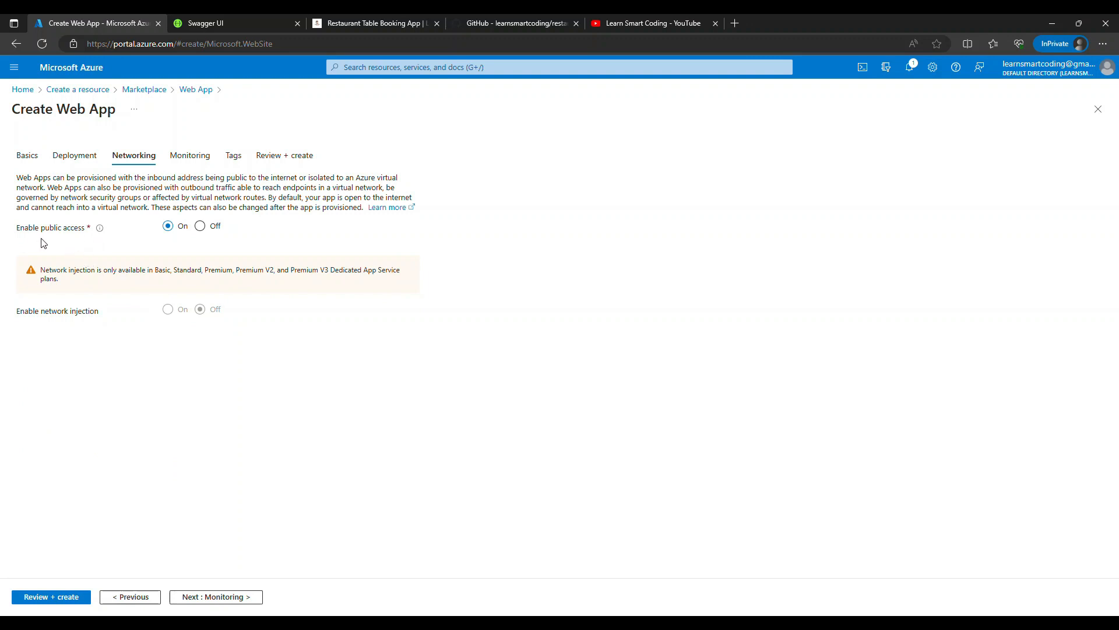
pyautogui.click(201, 227)
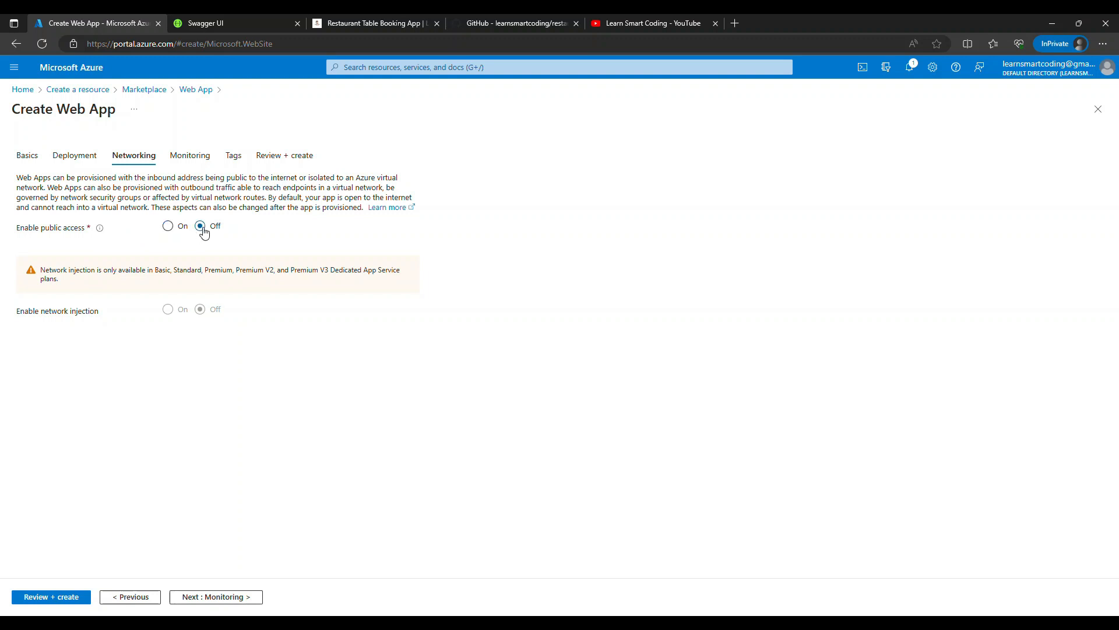
pyautogui.click(169, 227)
pyautogui.moveTo(238, 270); pyautogui.dragTo(360, 293)
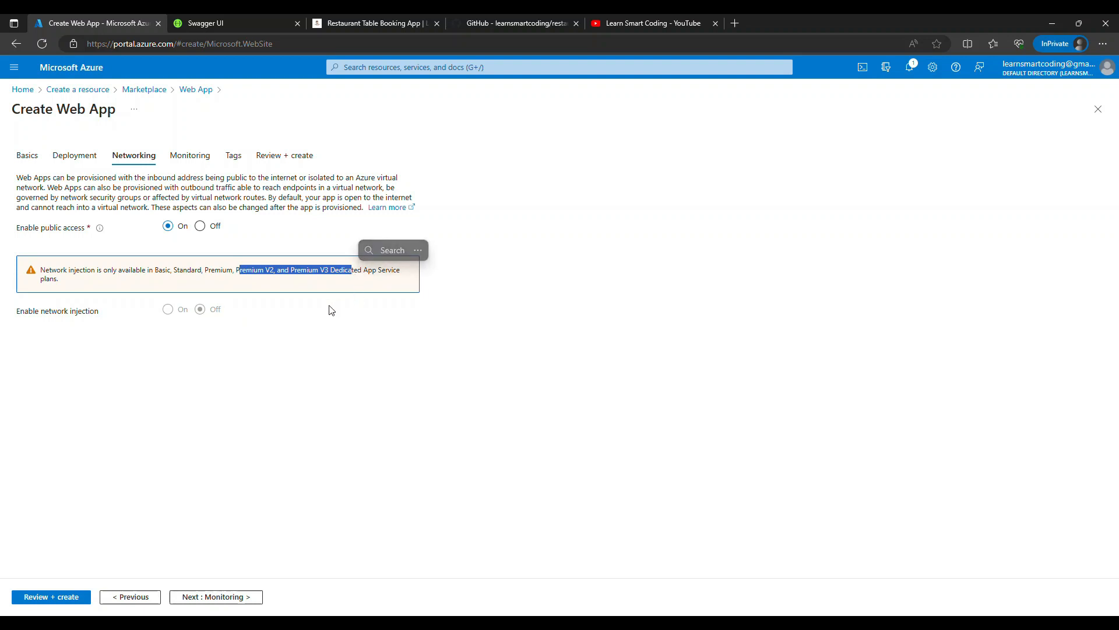
pyautogui.click(190, 155)
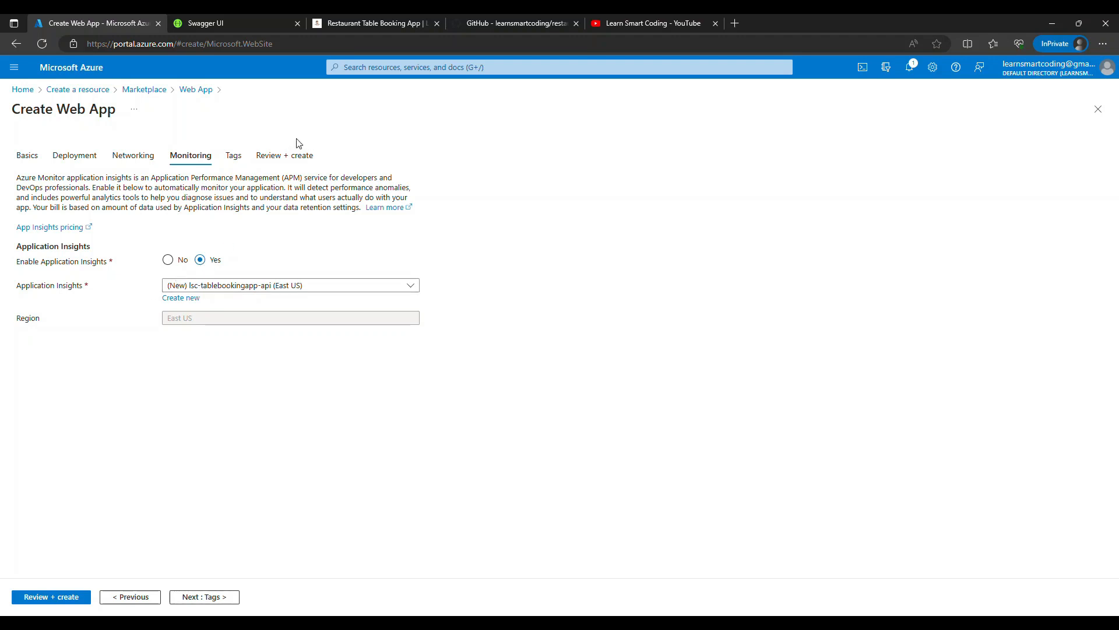
# Add a tag named envrionment with the value dev to the web app's resources.
pyautogui.click(233, 155)
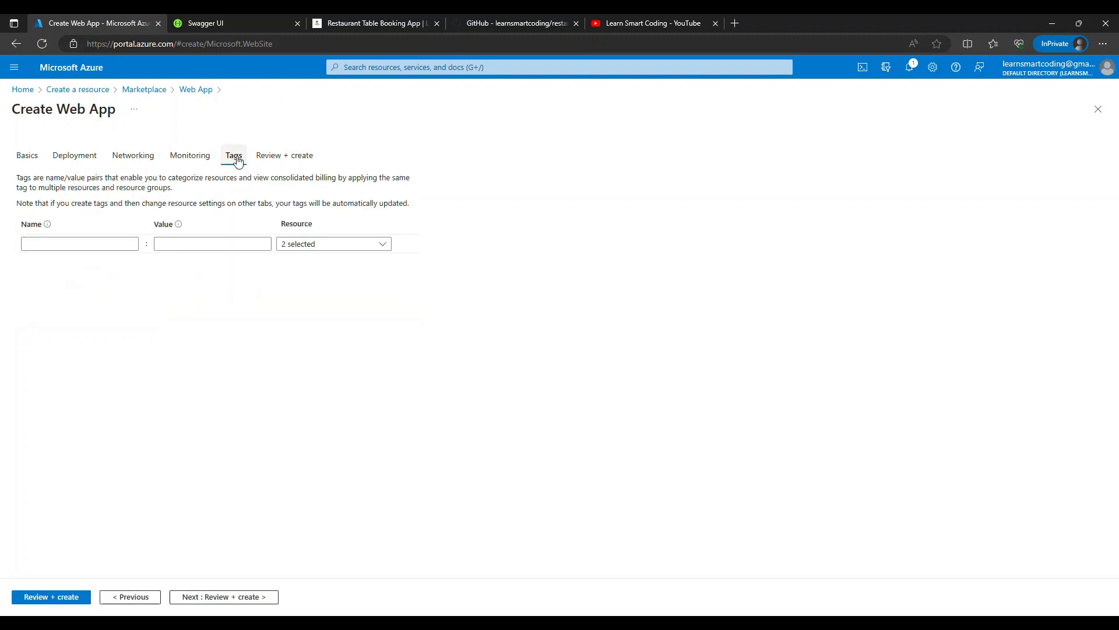
pyautogui.click(126, 248)
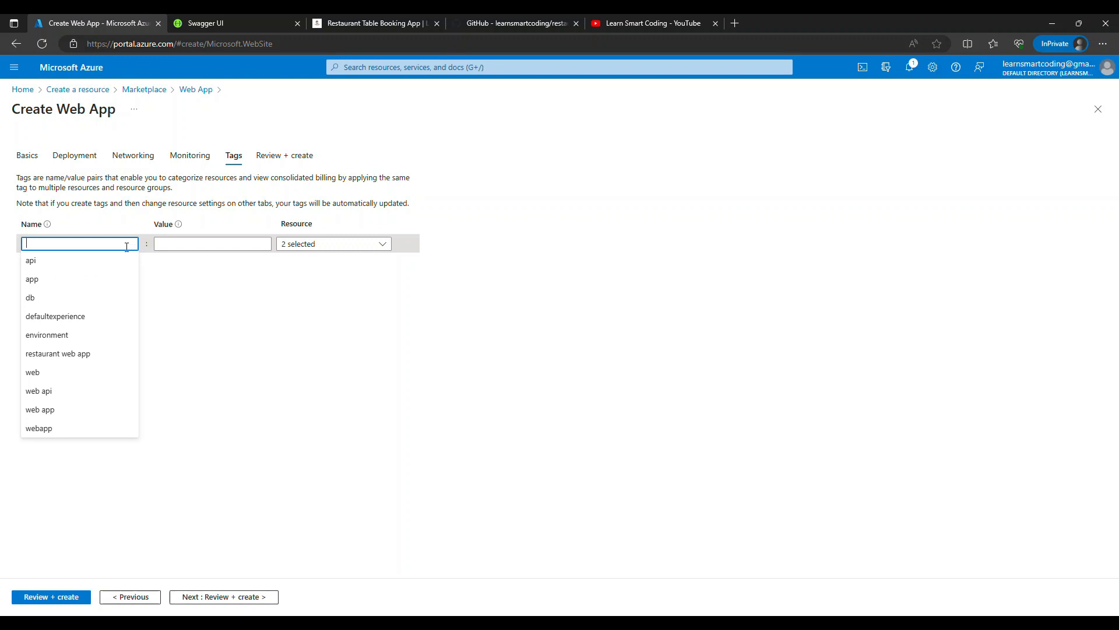
pyautogui.write('dev')
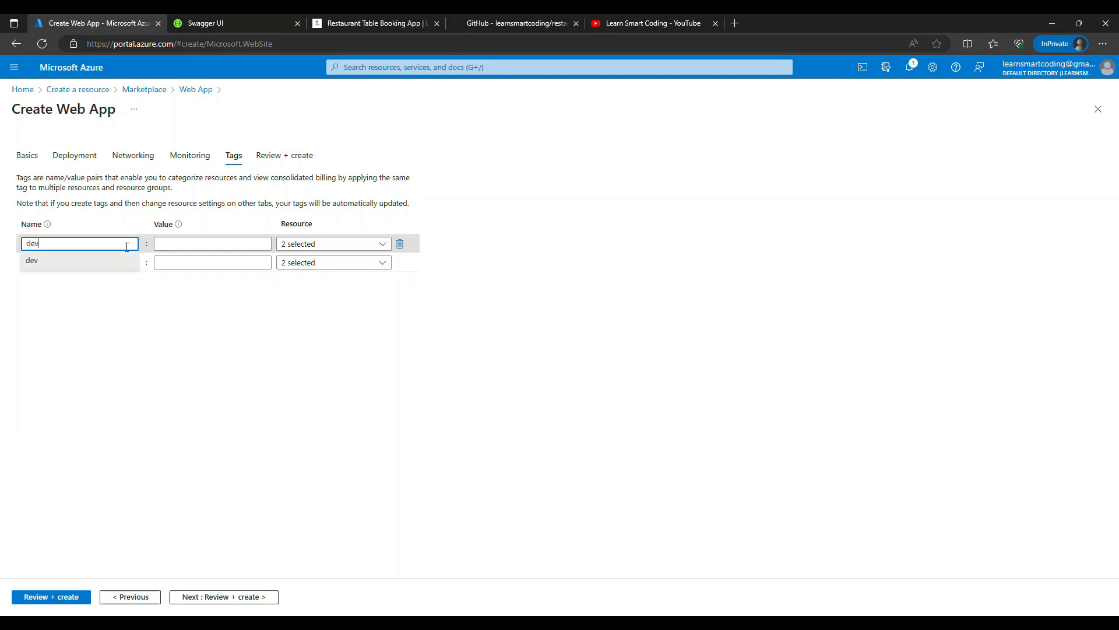
pyautogui.press('BackSpace')
pyautogui.press('BackSpace')
pyautogui.press('BackSpace')
pyautogui.write('envrionment')
pyautogui.press('Tab')
pyautogui.write('dev')
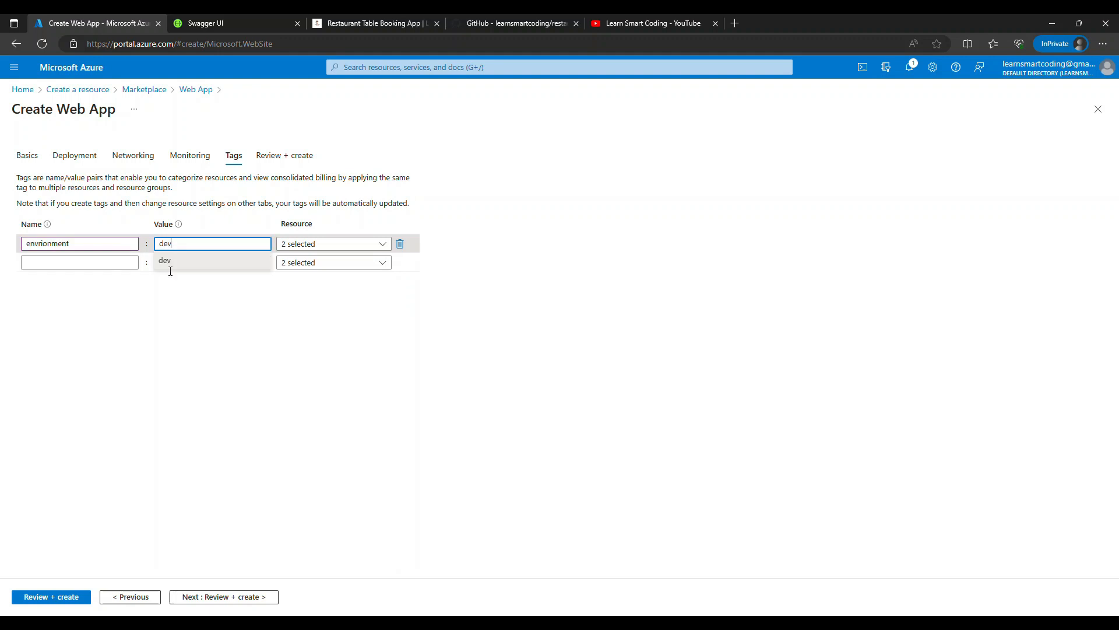
pyautogui.click(200, 280)
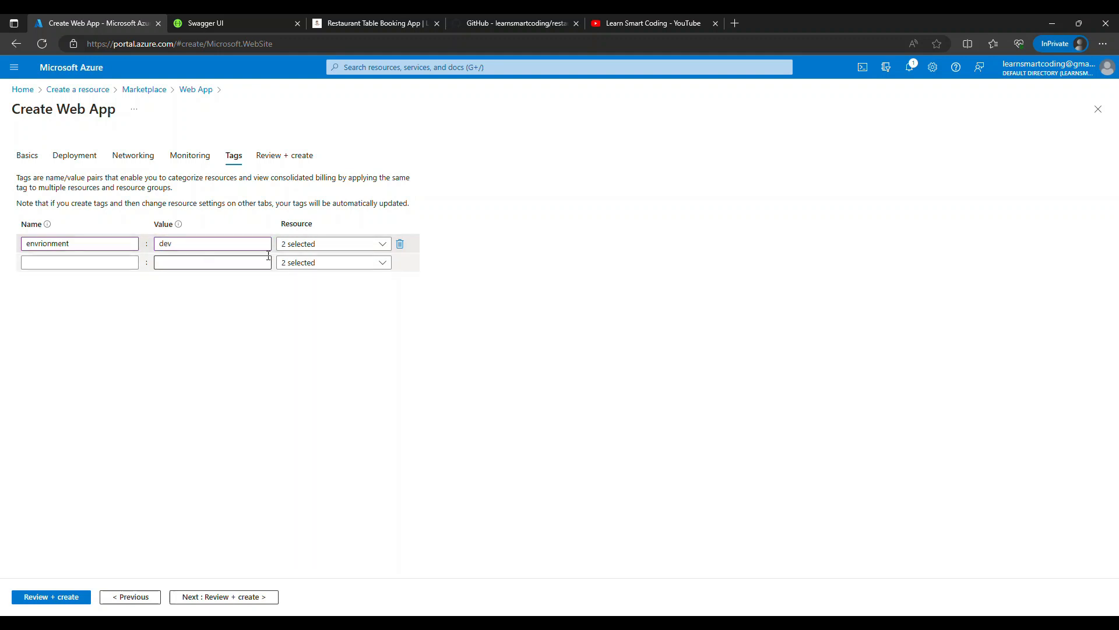
# Review the web app's configuration summary, create the app, and open its deployment progress.
pyautogui.click(276, 162)
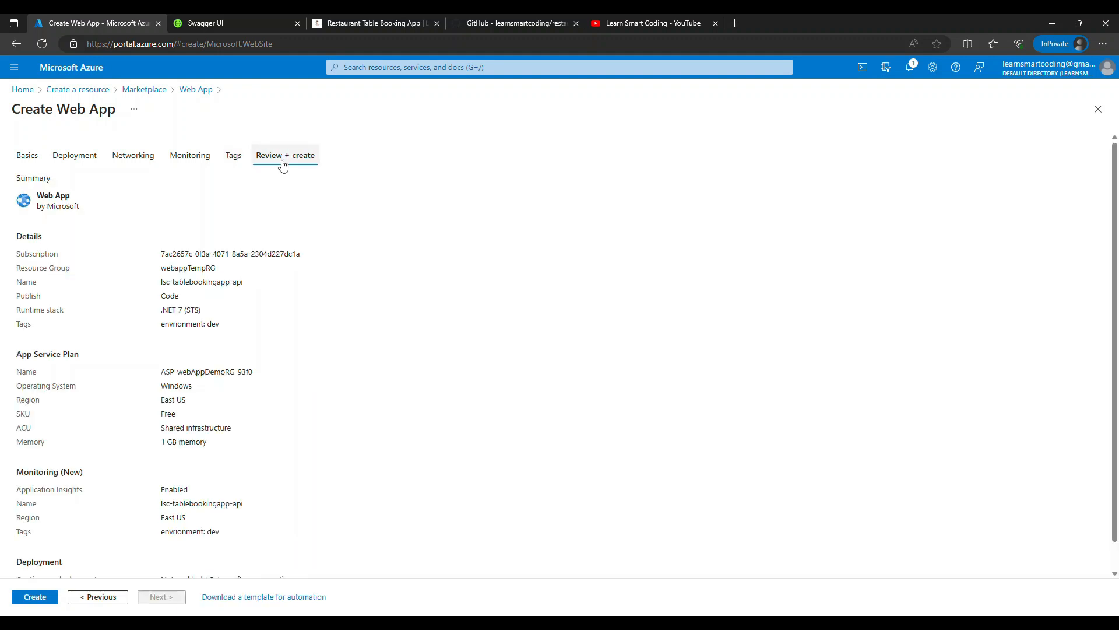
pyautogui.scroll(-1, 114, 298)
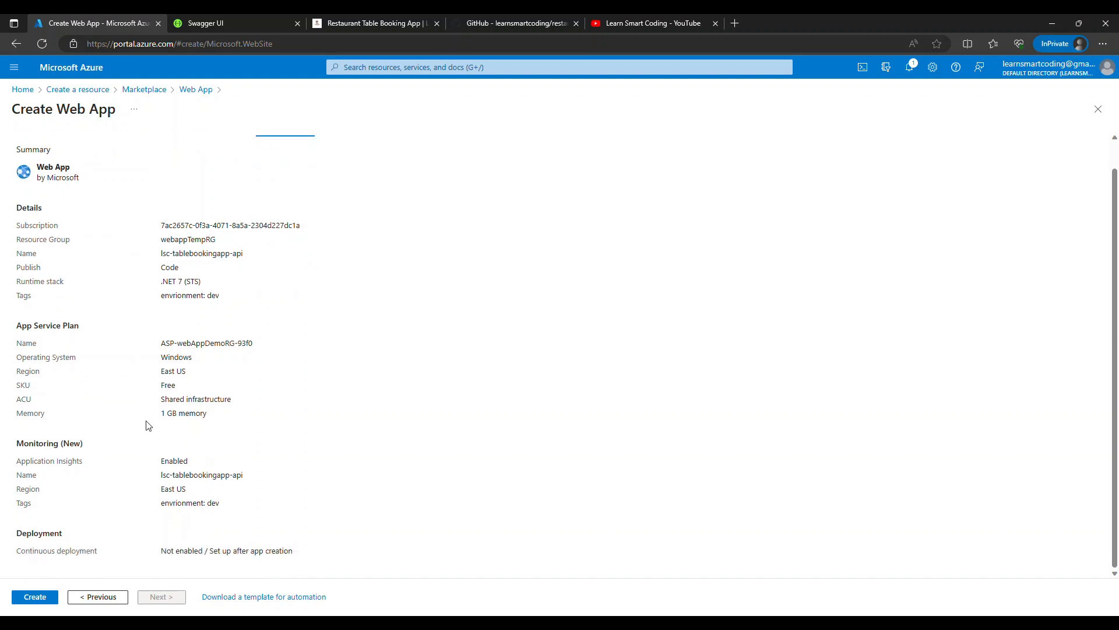
pyautogui.click(43, 601)
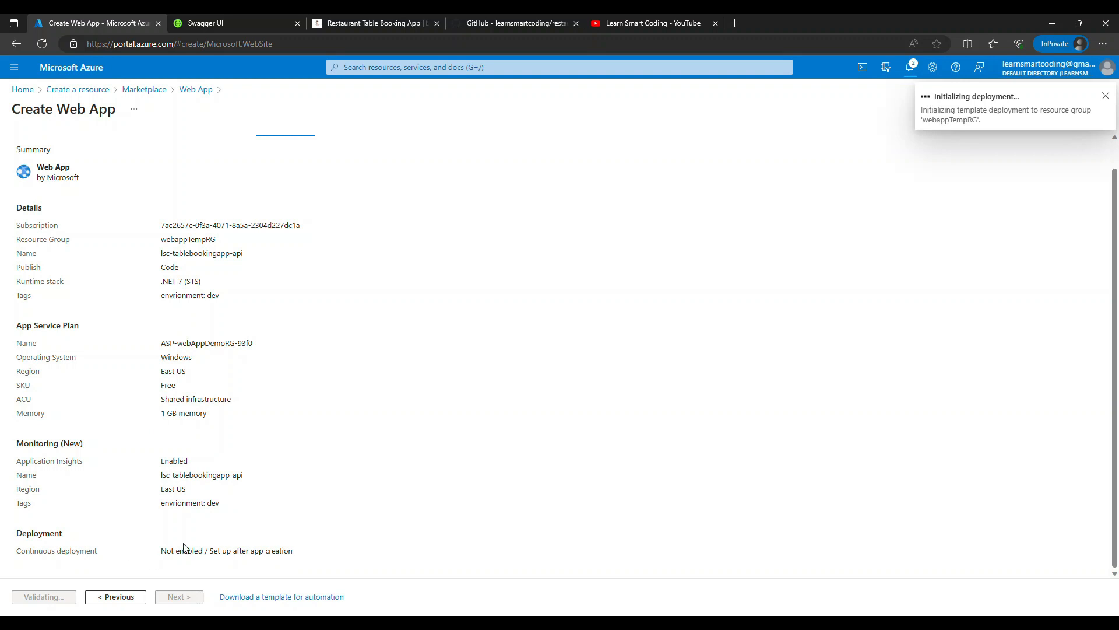
pyautogui.scroll(1, 169, 350)
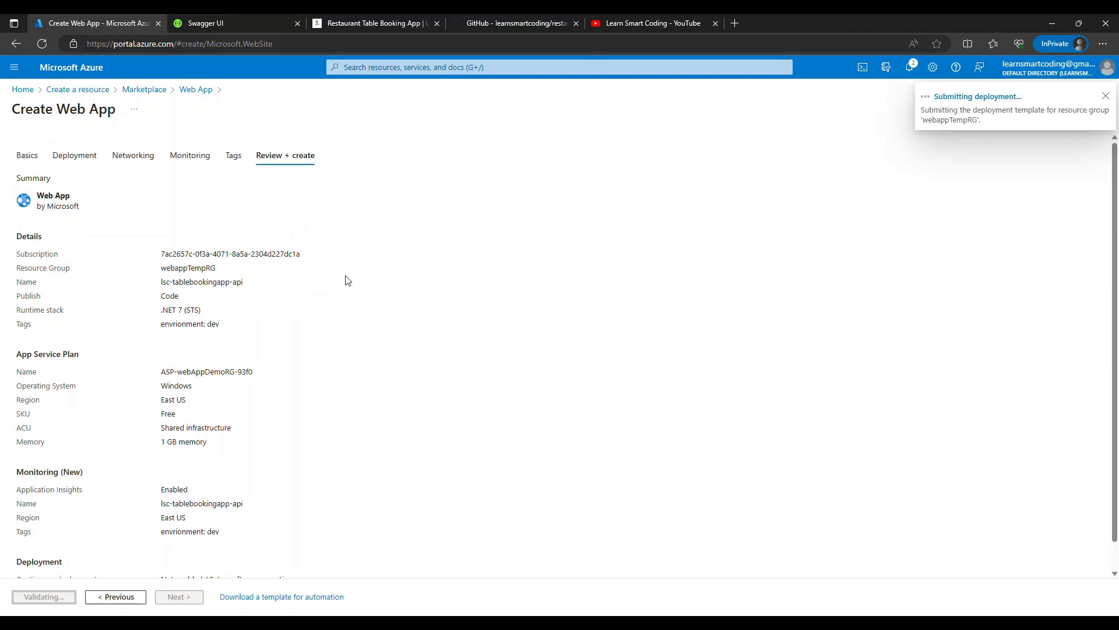
pyautogui.click(963, 99)
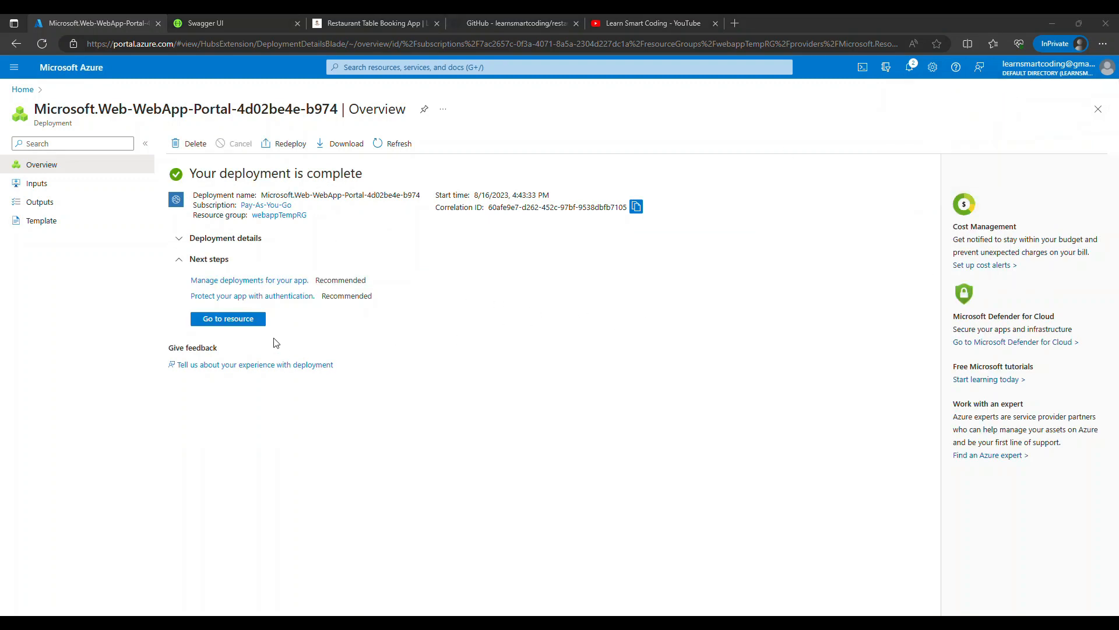
# Open the deployed lsc-tablebookingapp-api resource, copy its default domain, and load that address in a new browser tab.
pyautogui.click(222, 322)
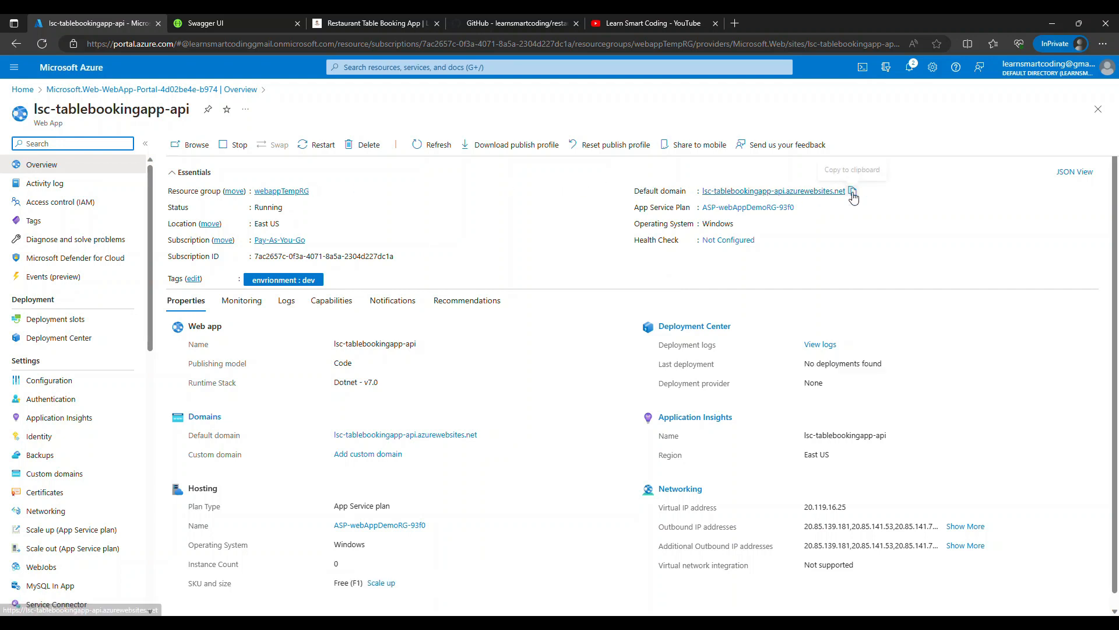
pyautogui.click(853, 193)
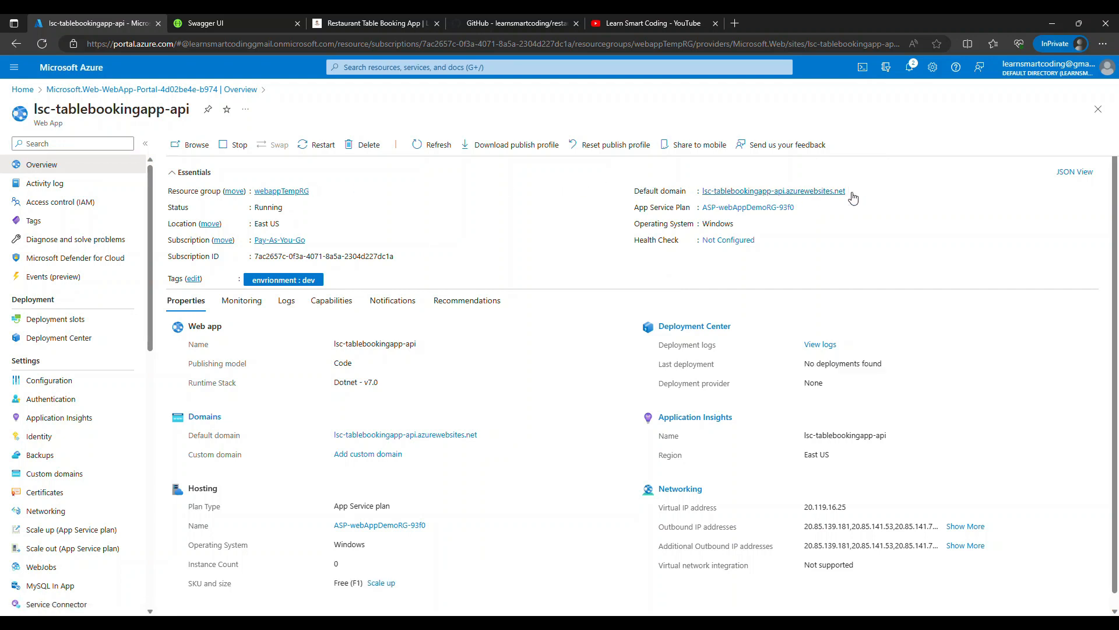
pyautogui.click(735, 24)
pyautogui.hotkey('ctrl', 'v')
pyautogui.press('Return')
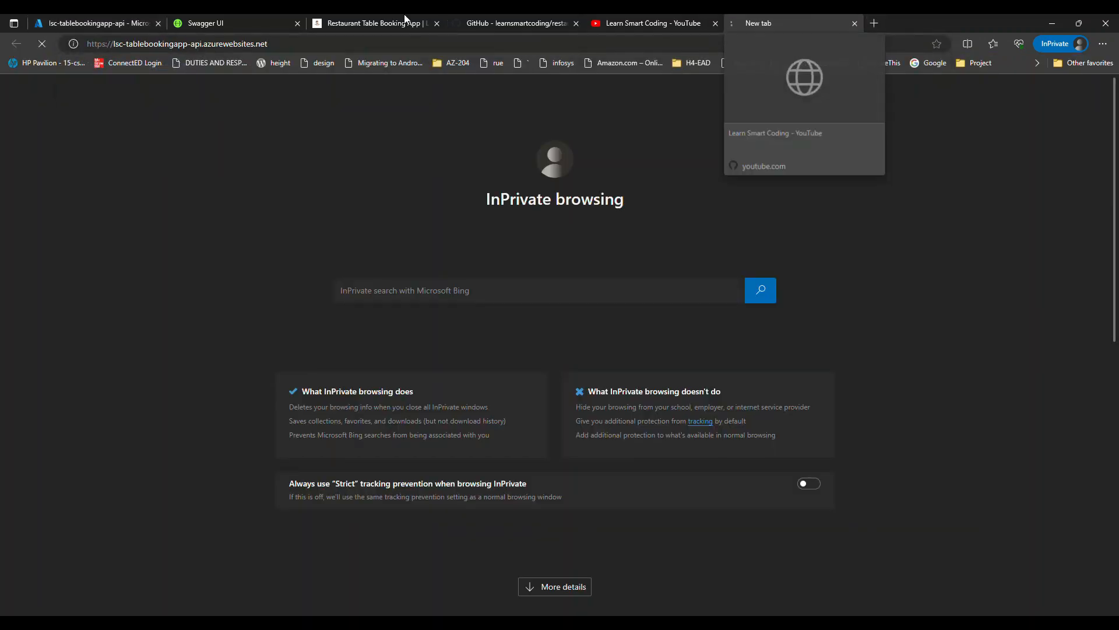
pyautogui.click(80, 24)
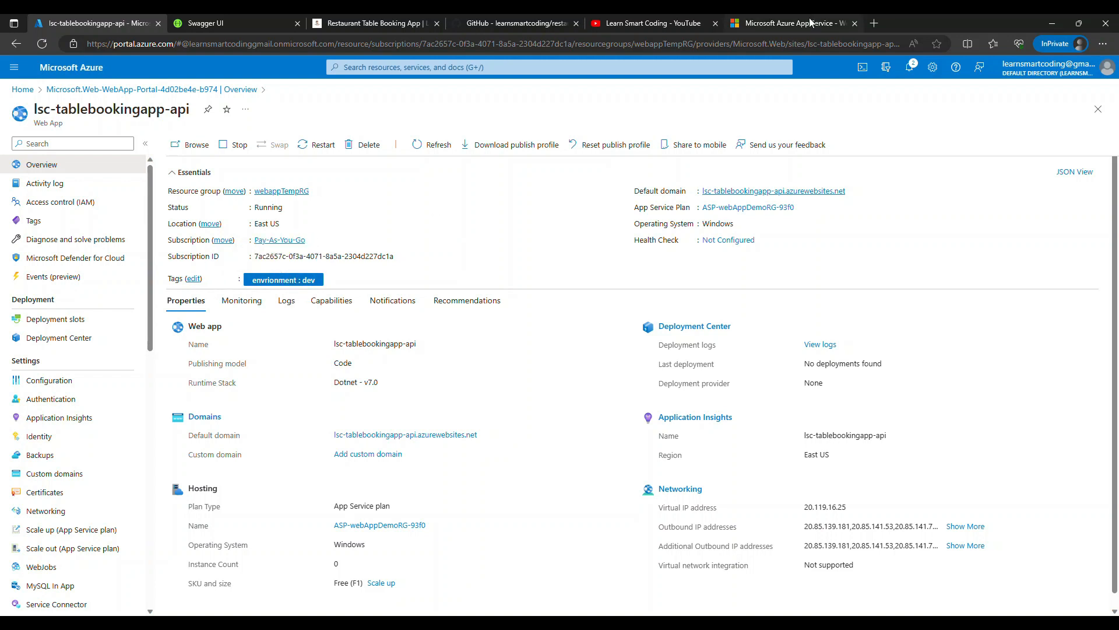
pyautogui.click(793, 25)
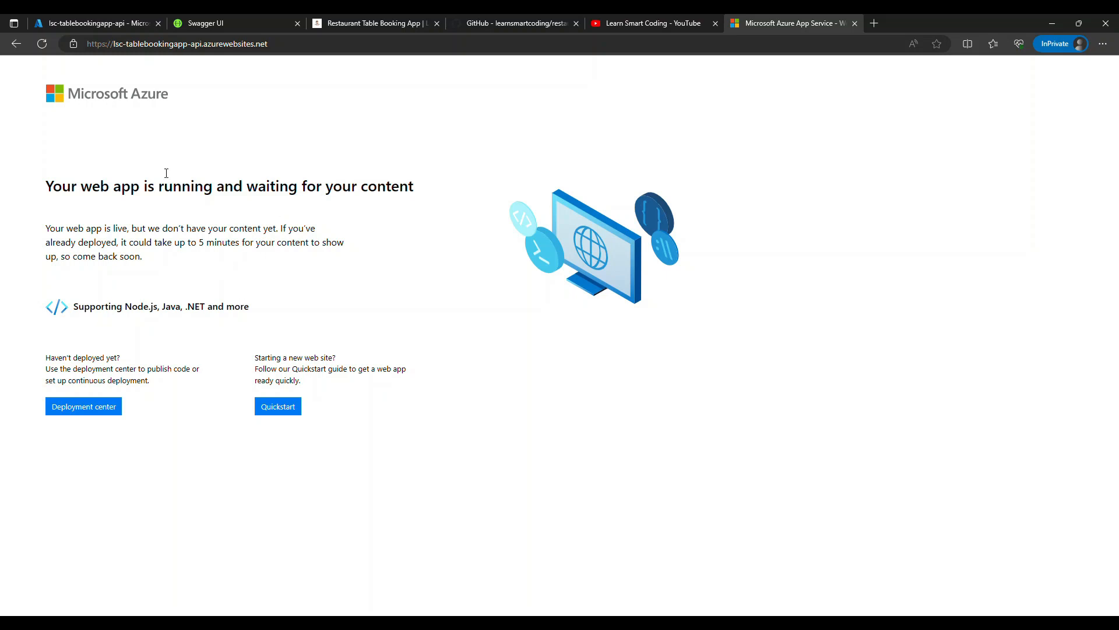
# Look at the Swagger page of the already hosted booking API and return to the new web app's overview and settings.
pyautogui.click(261, 23)
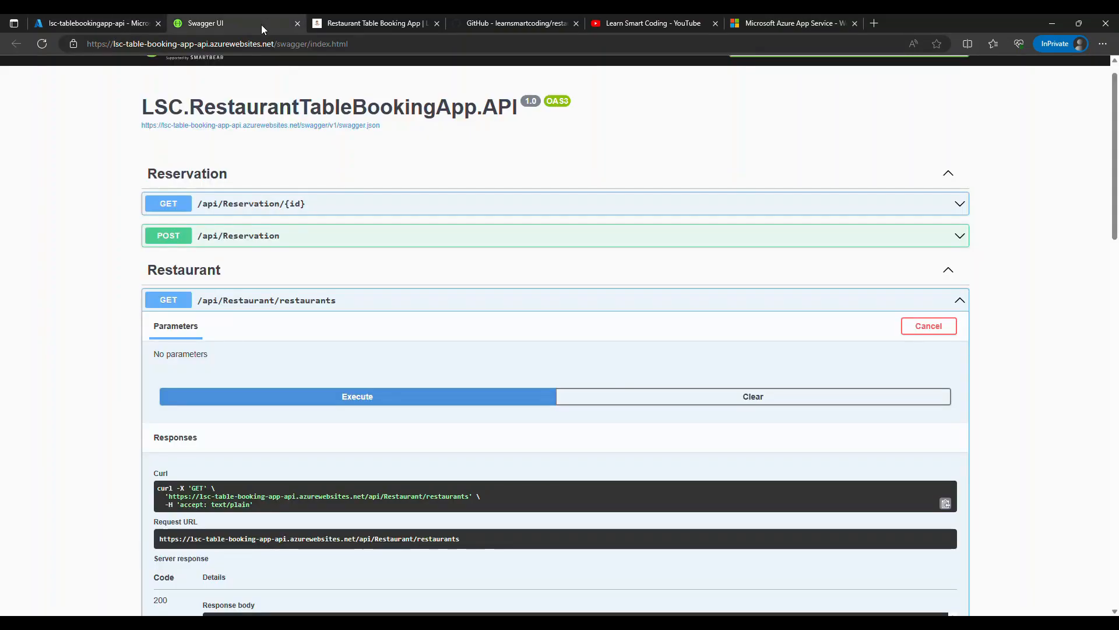
pyautogui.click(116, 24)
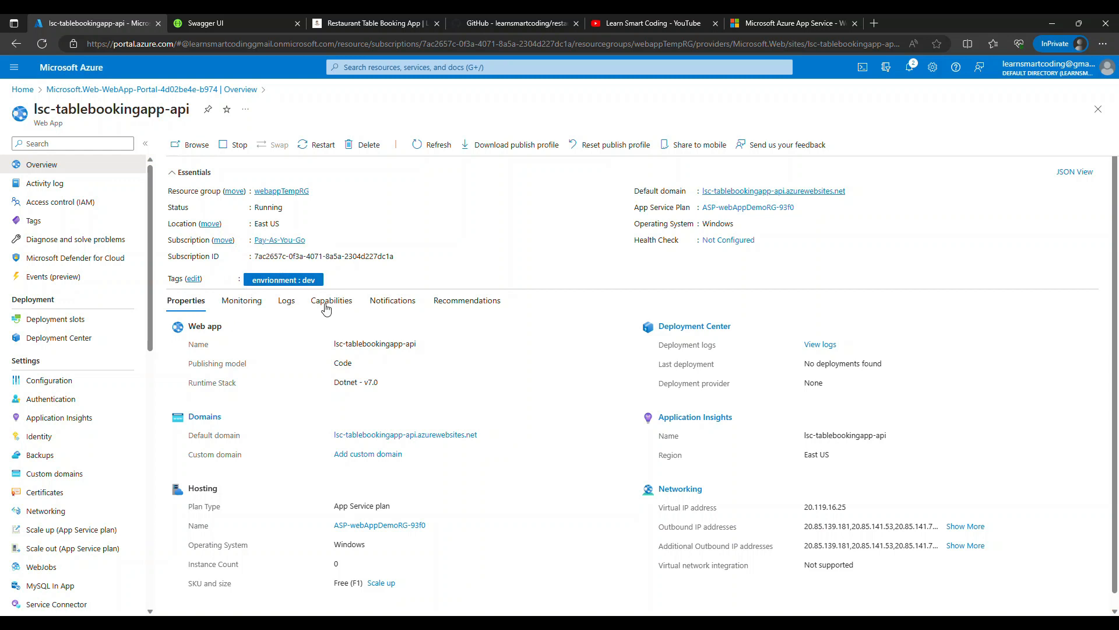
pyautogui.scroll(-1, 95, 343)
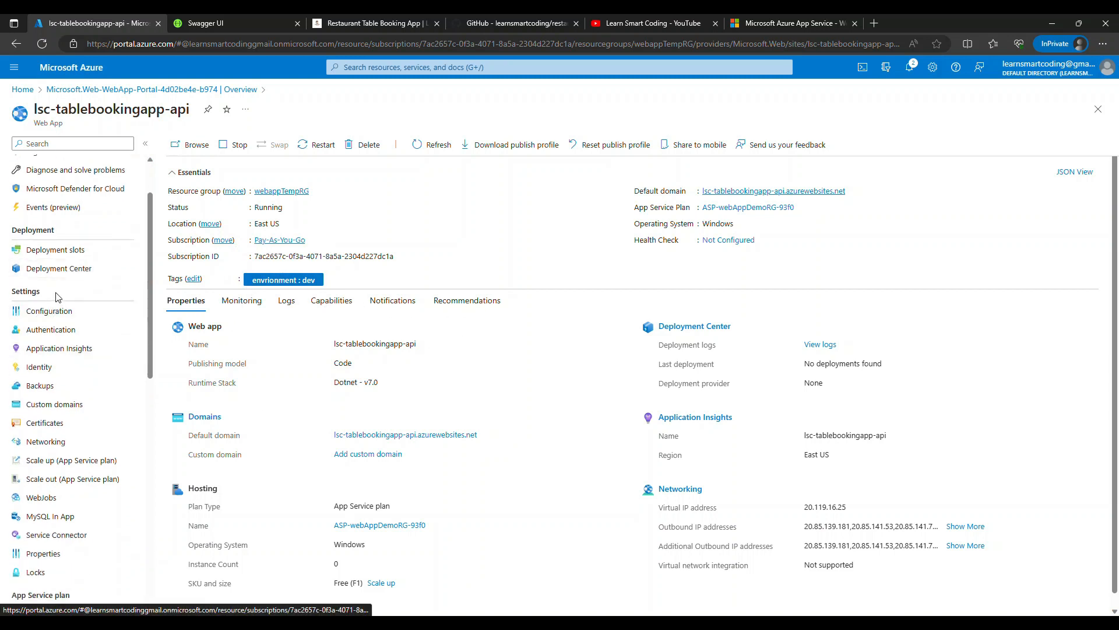
# Switch to the cloned restaurant-table-booking-app.api folder and open the RestaurantTableBookingApp.sln solution in Visual Studio.
pyautogui.scroll(1, 90, 250)
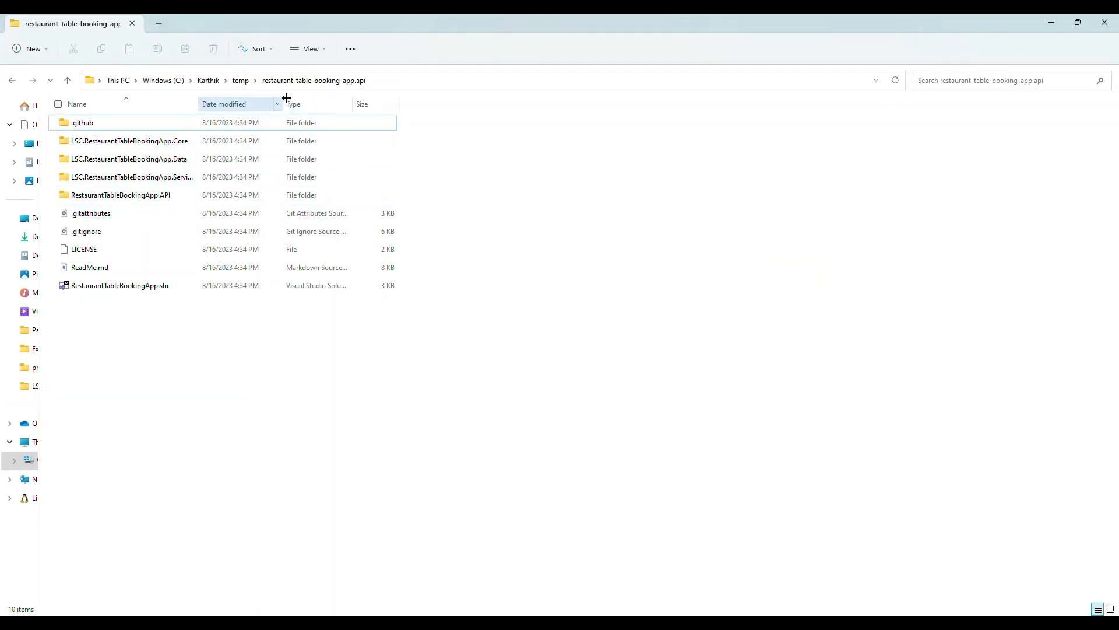
pyautogui.click(124, 288)
pyautogui.doubleClick(124, 287)
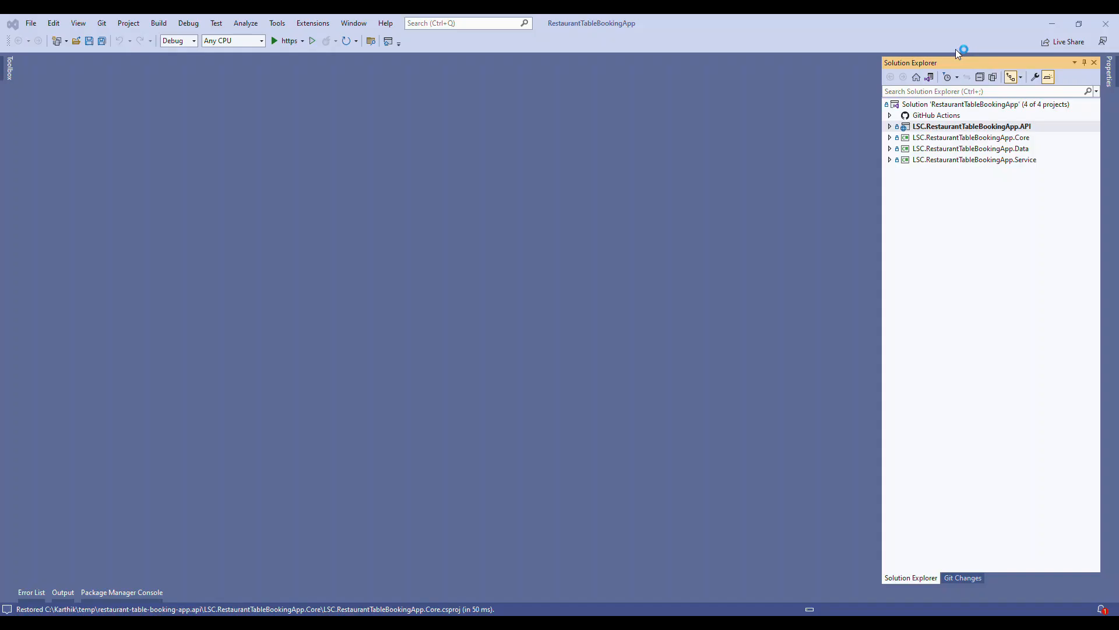
# Look through appsettings.json and its Development and Production variants in the LSC.RestaurantTableBookingApp.API project.
pyautogui.click(891, 126)
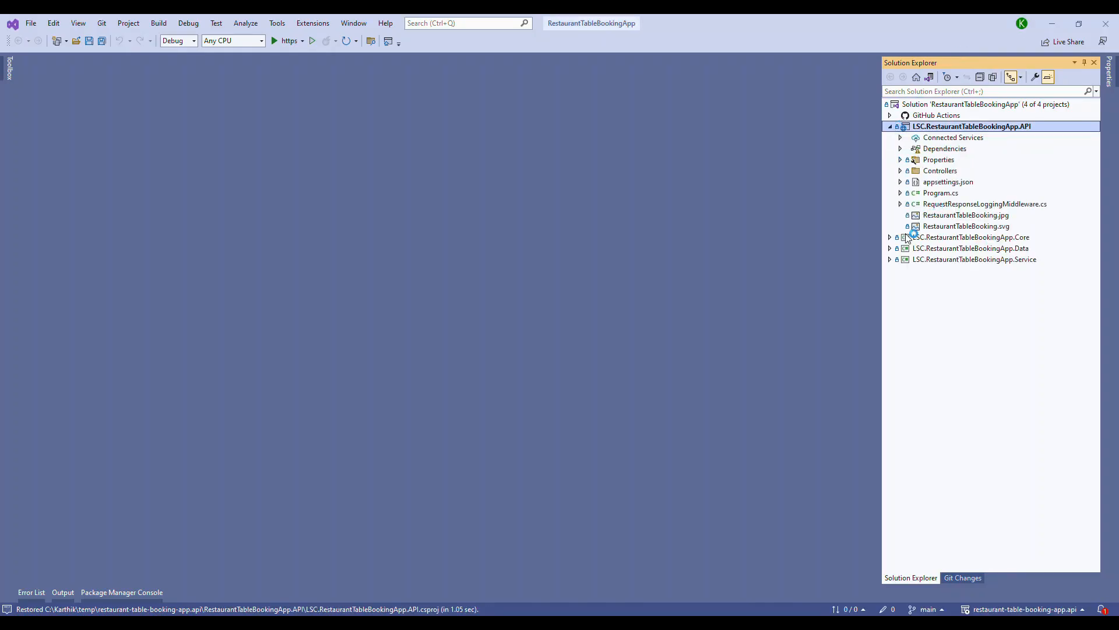
pyautogui.click(935, 184)
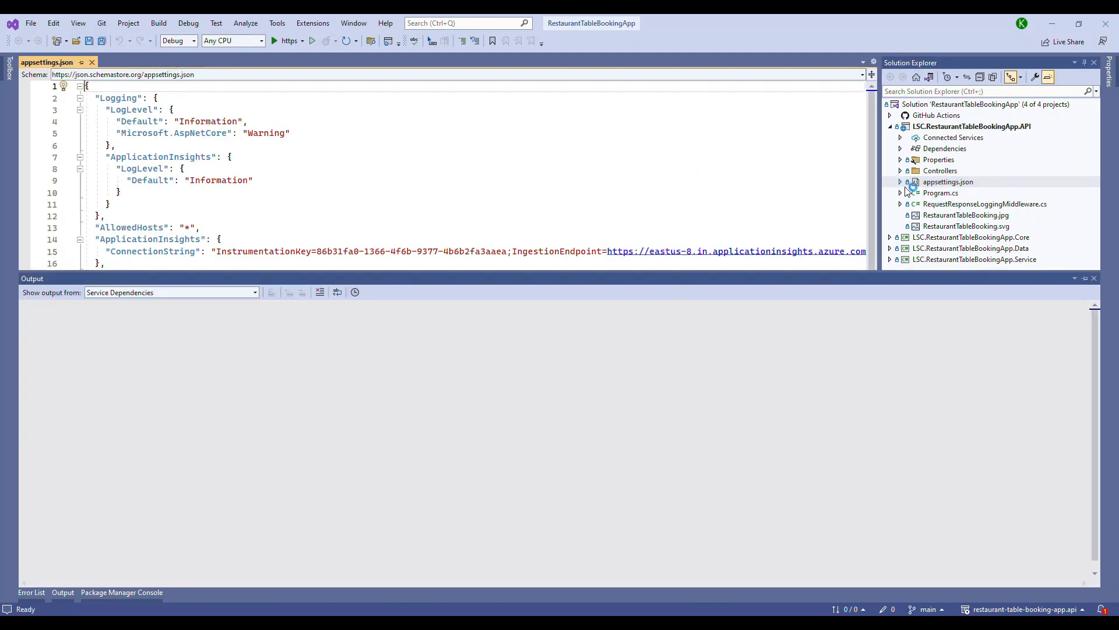
pyautogui.click(901, 183)
pyautogui.click(998, 194)
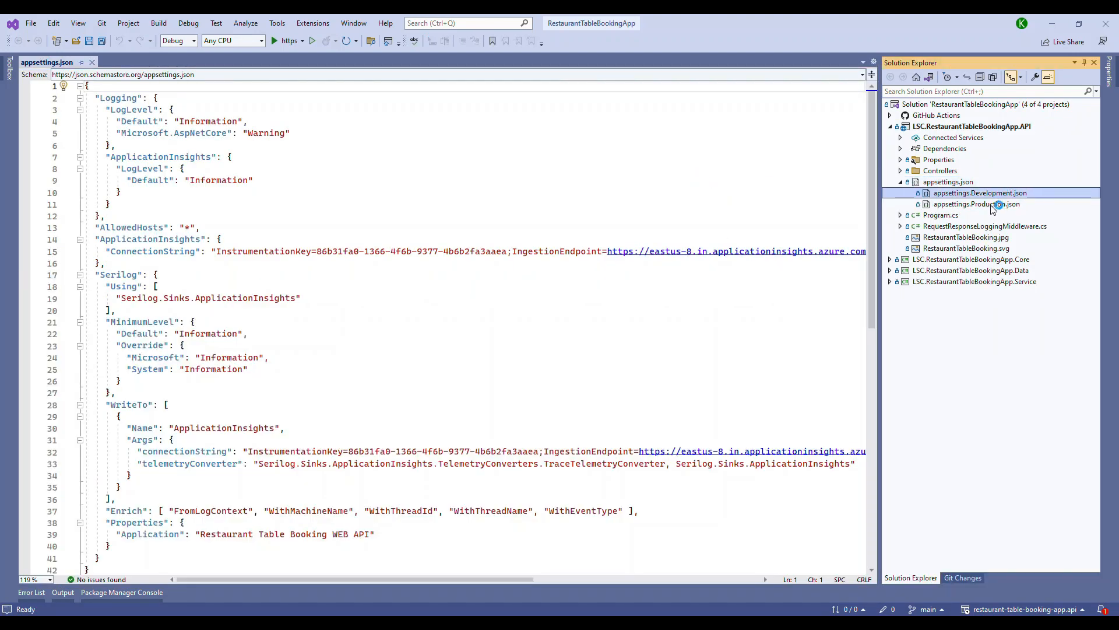
pyautogui.click(991, 205)
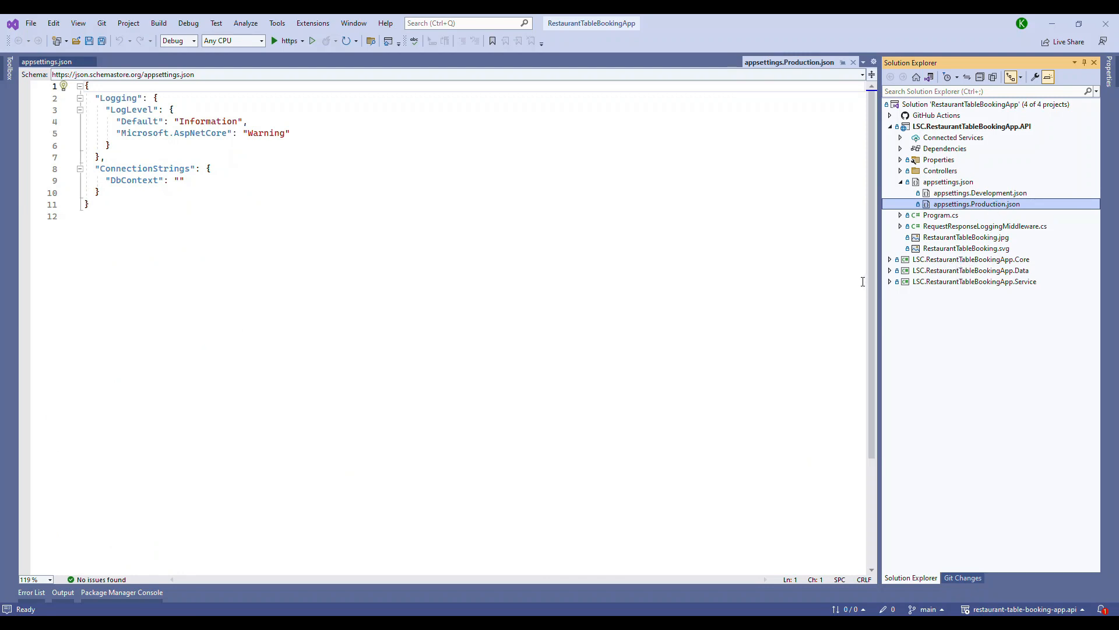
pyautogui.click(1061, 26)
pyautogui.click(971, 194)
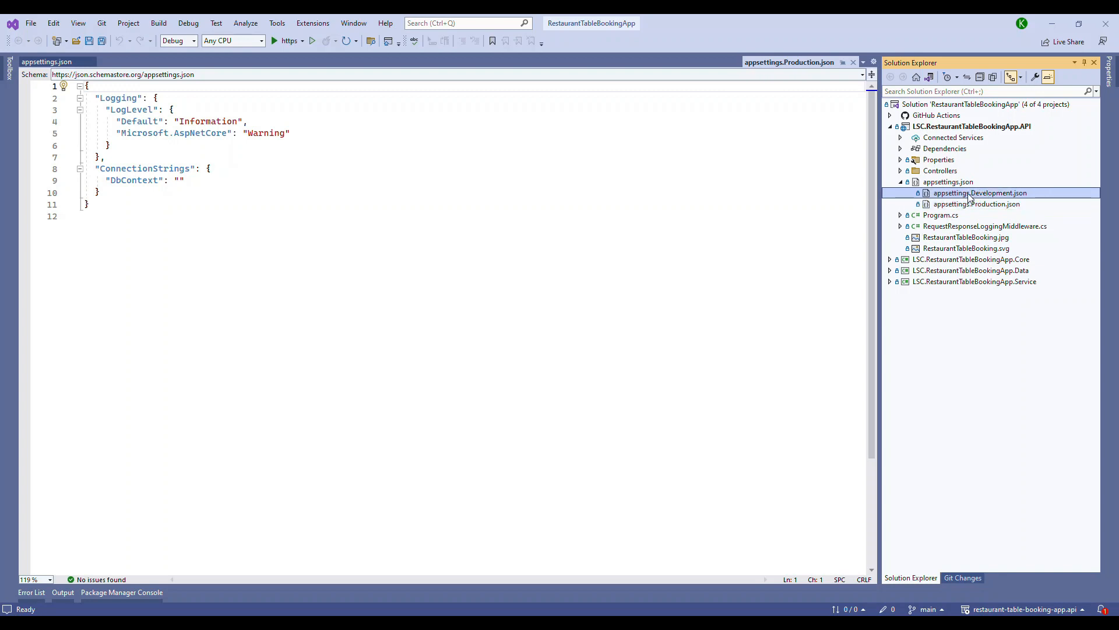
# Open launchSettings.json and examine the ASPNETCORE_ENVIRONMENT variable and its value in the http profile.
pyautogui.click(901, 159)
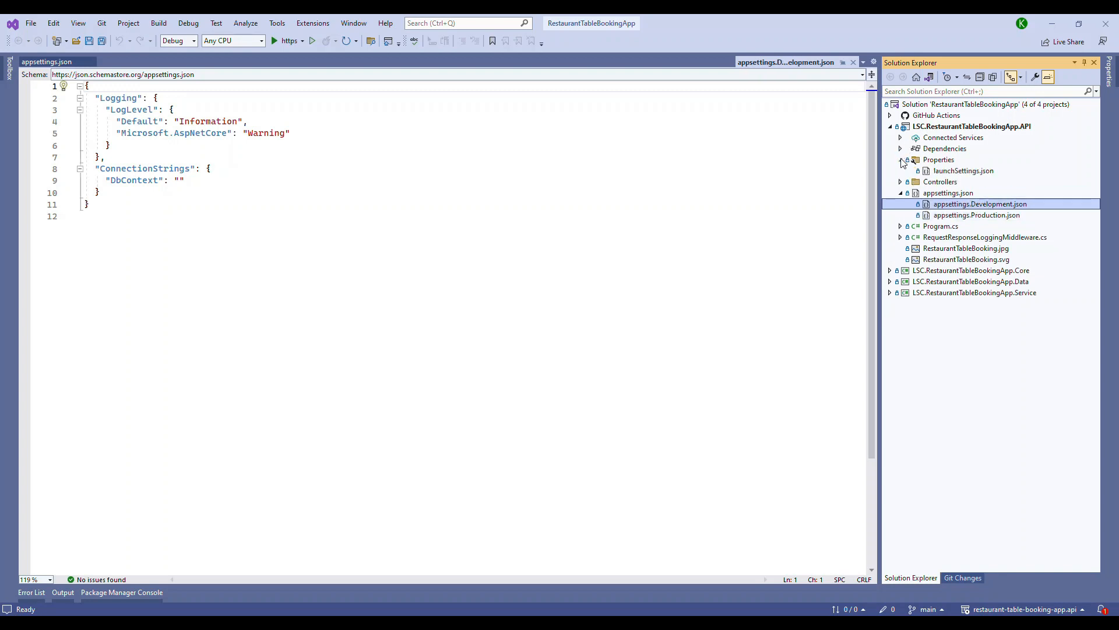
pyautogui.doubleClick(943, 170)
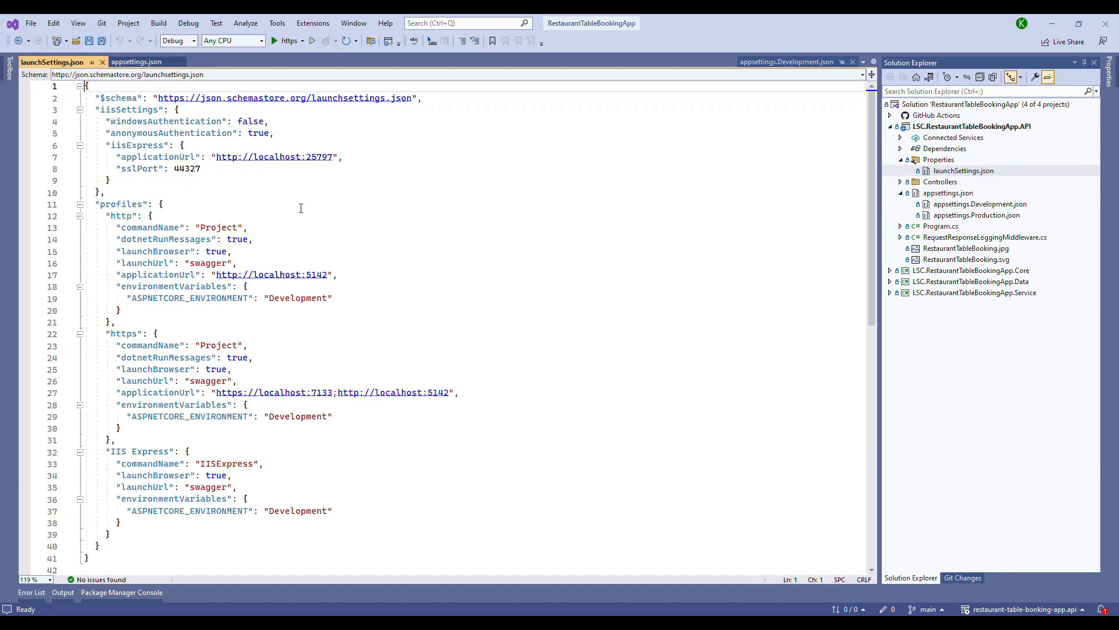
pyautogui.doubleClick(165, 299)
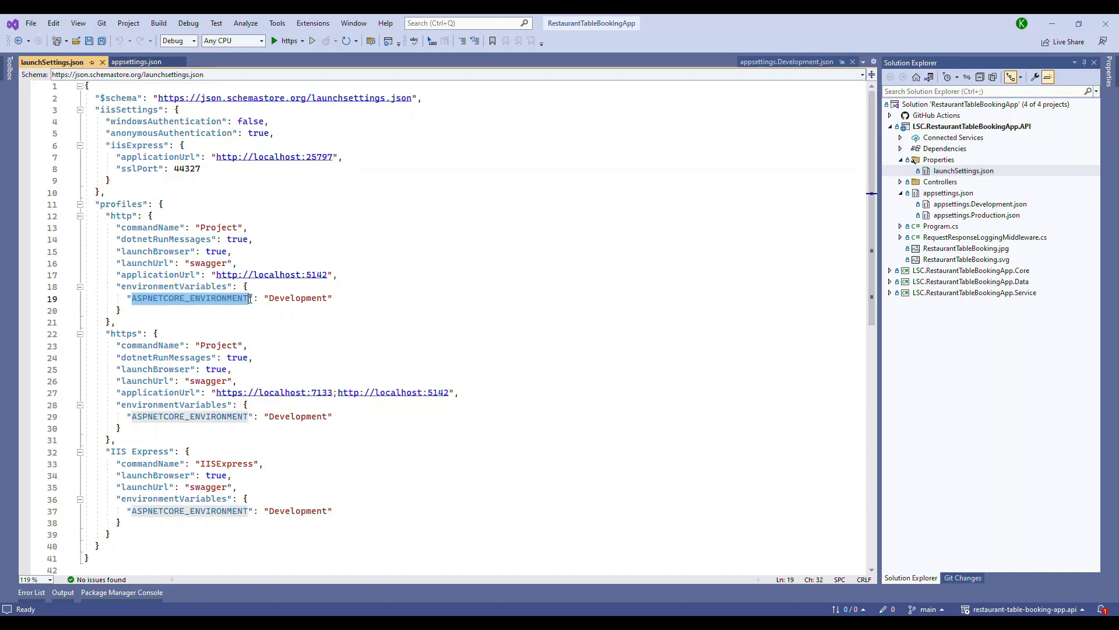
pyautogui.doubleClick(302, 299)
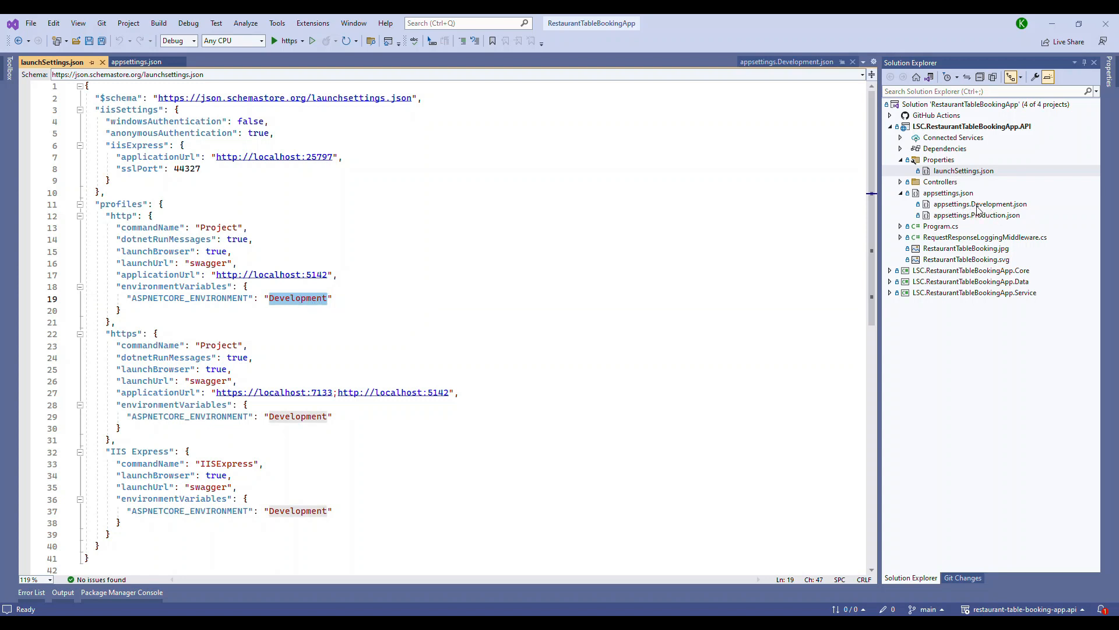
pyautogui.doubleClick(154, 299)
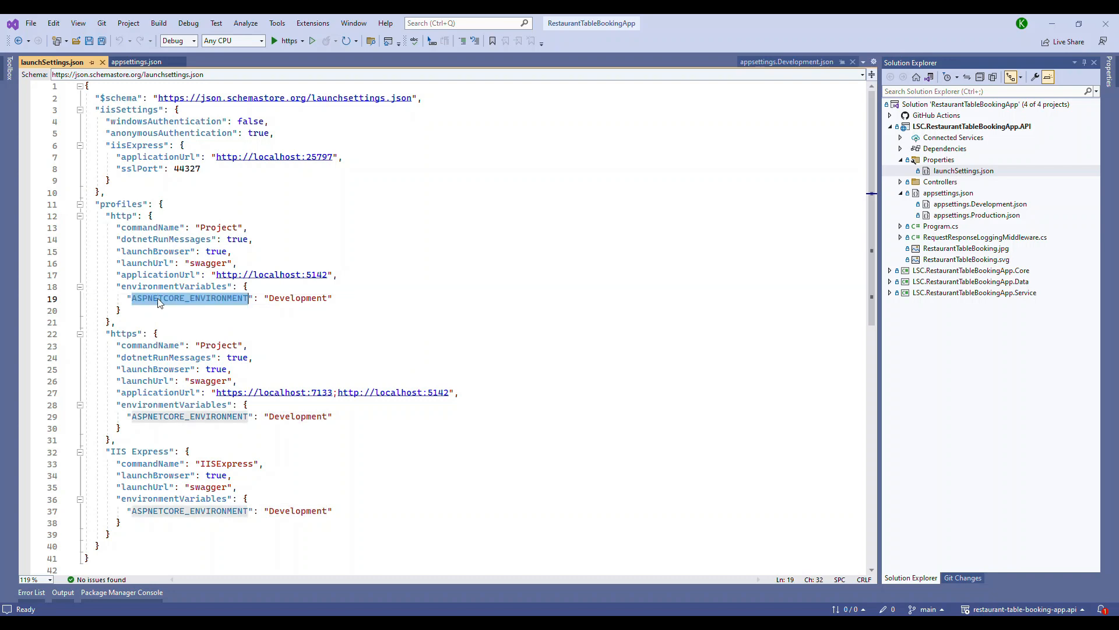
# Switch to the Azure portal, view the web app's configuration with its application settings and connection strings, and return to Visual Studio.
pyautogui.moveTo(519, 621)
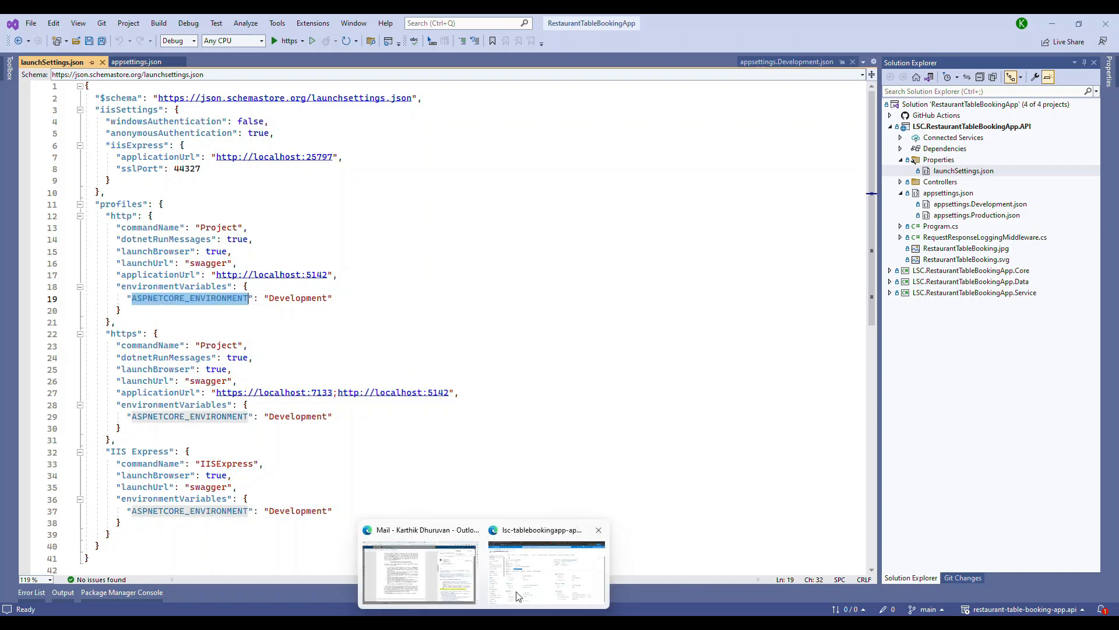
pyautogui.click(586, 563)
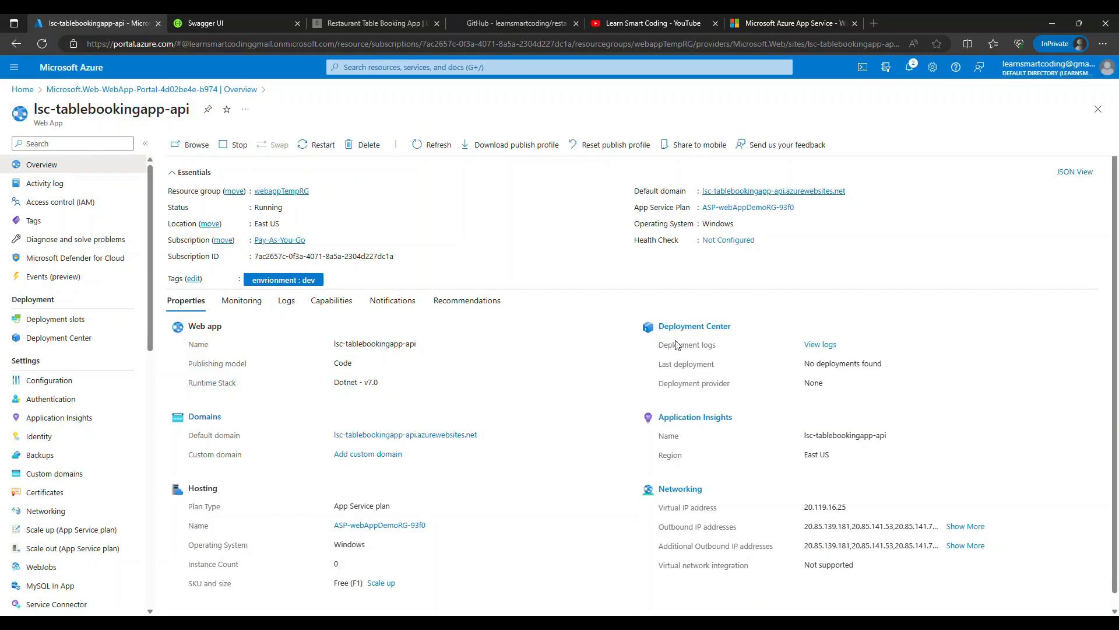
pyautogui.click(38, 381)
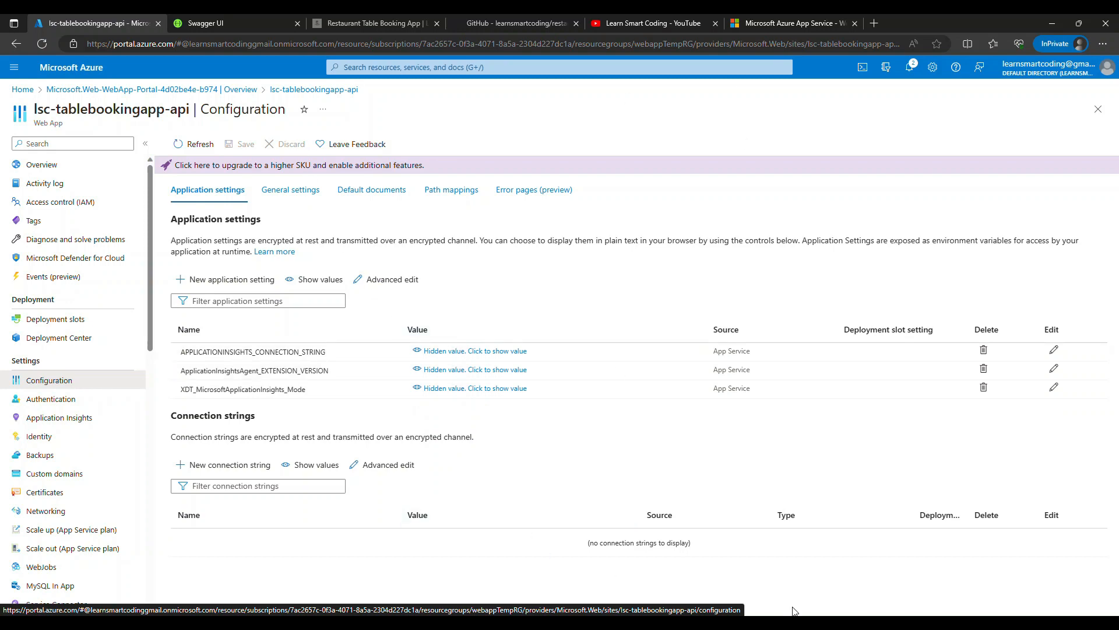
pyautogui.moveTo(612, 621)
pyautogui.click(726, 593)
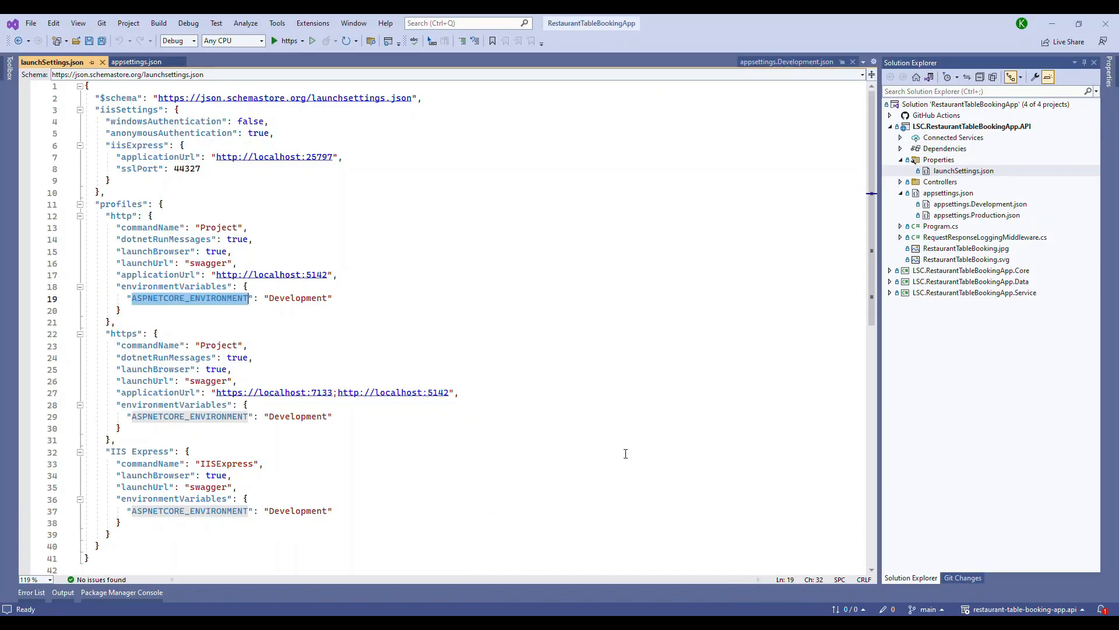
# Start a new publish profile for the LSC.RestaurantTableBookingApp.API project, targeting Azure and Azure App Service (Windows).
pyautogui.click(962, 127)
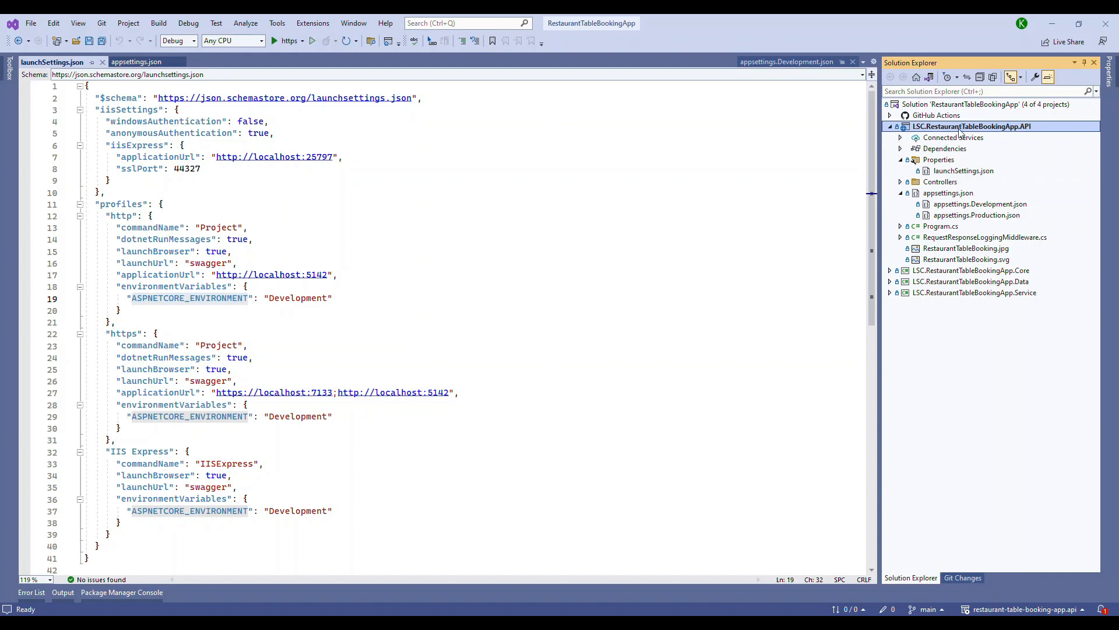
pyautogui.rightClick(962, 126)
pyautogui.click(843, 214)
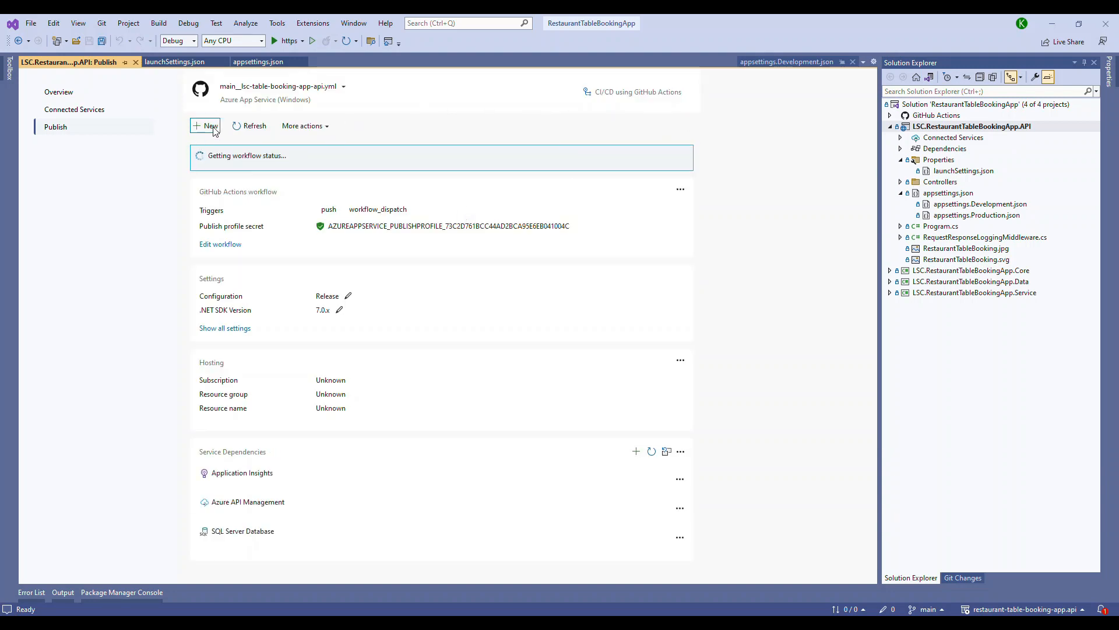
pyautogui.click(204, 128)
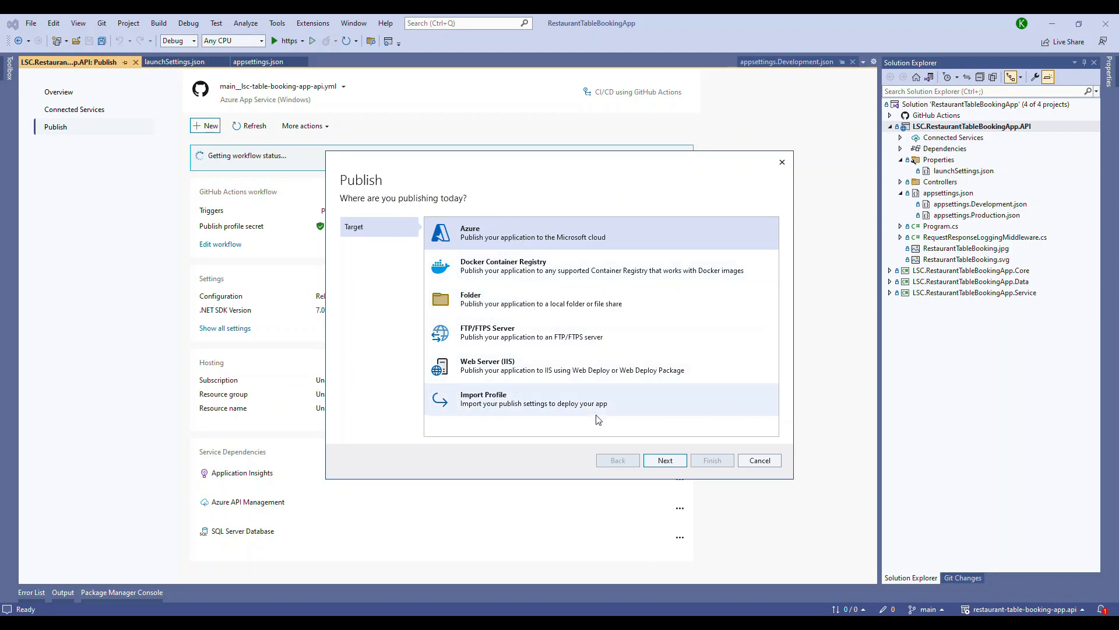
pyautogui.click(663, 461)
pyautogui.click(540, 273)
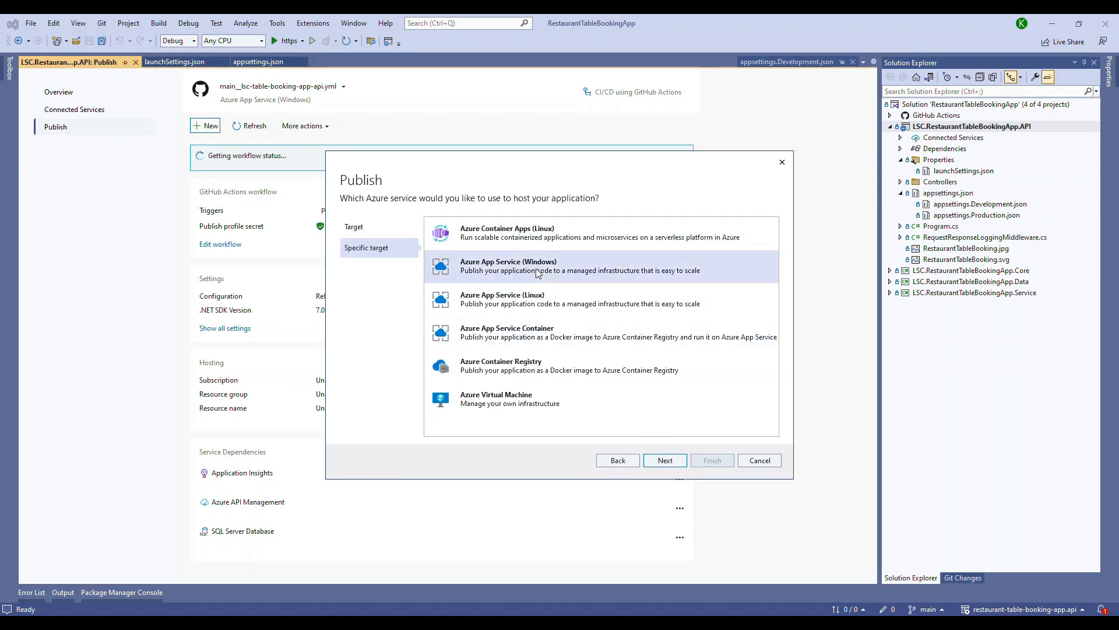
pyautogui.click(659, 463)
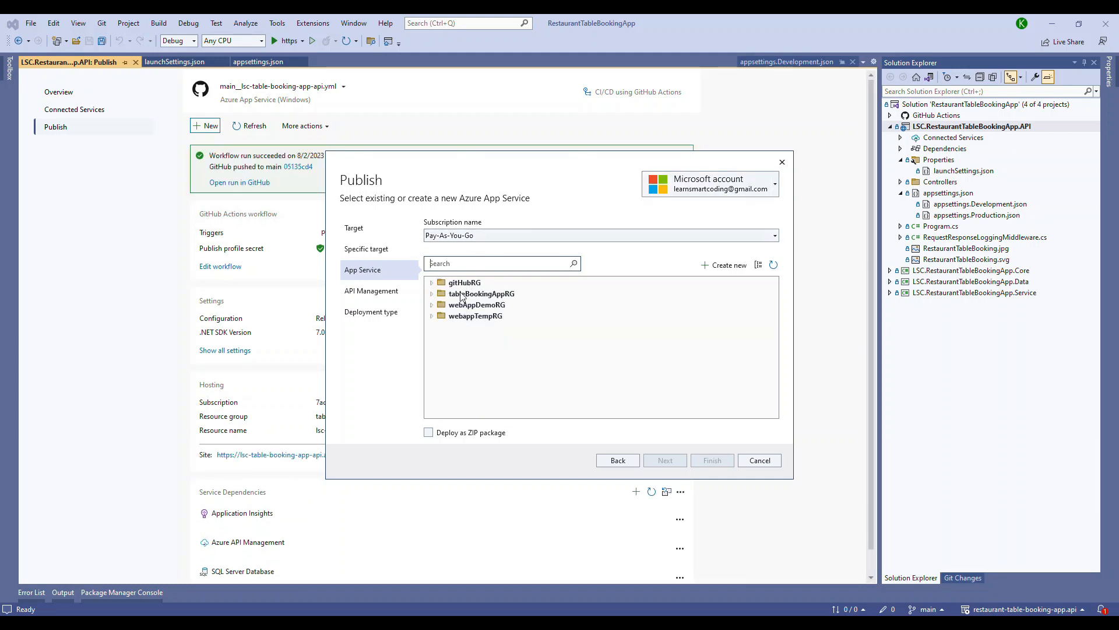
# Choose lsc-tablebookingapp-api in webappTempRG as the App Service, skip API Management, and finish the profile with the pubxml Publish deployment type.
pyautogui.click(432, 316)
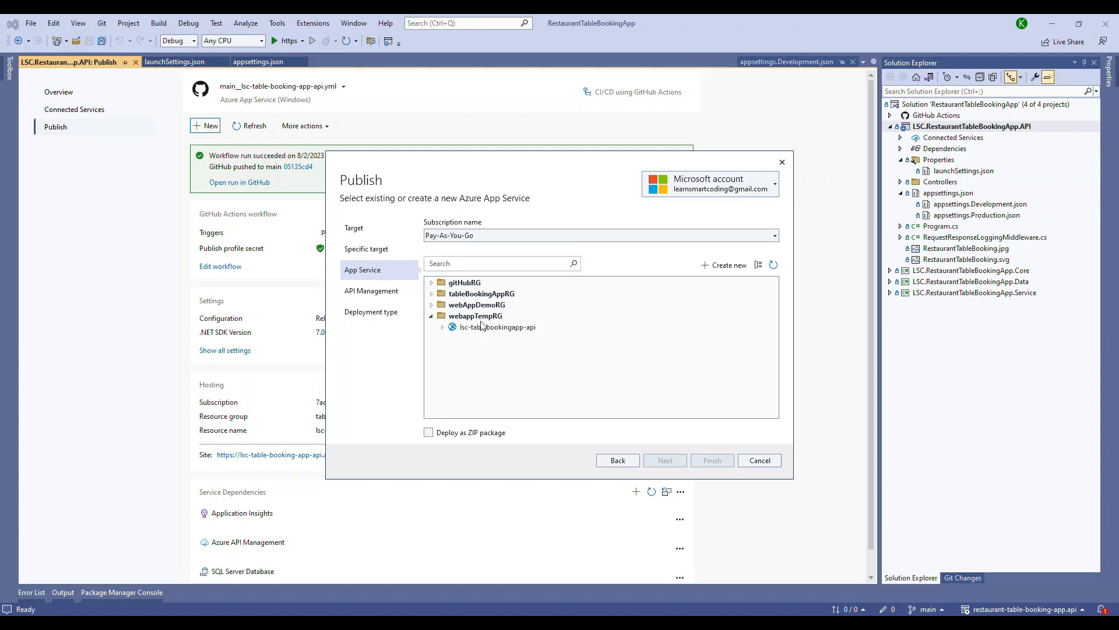
pyautogui.click(489, 327)
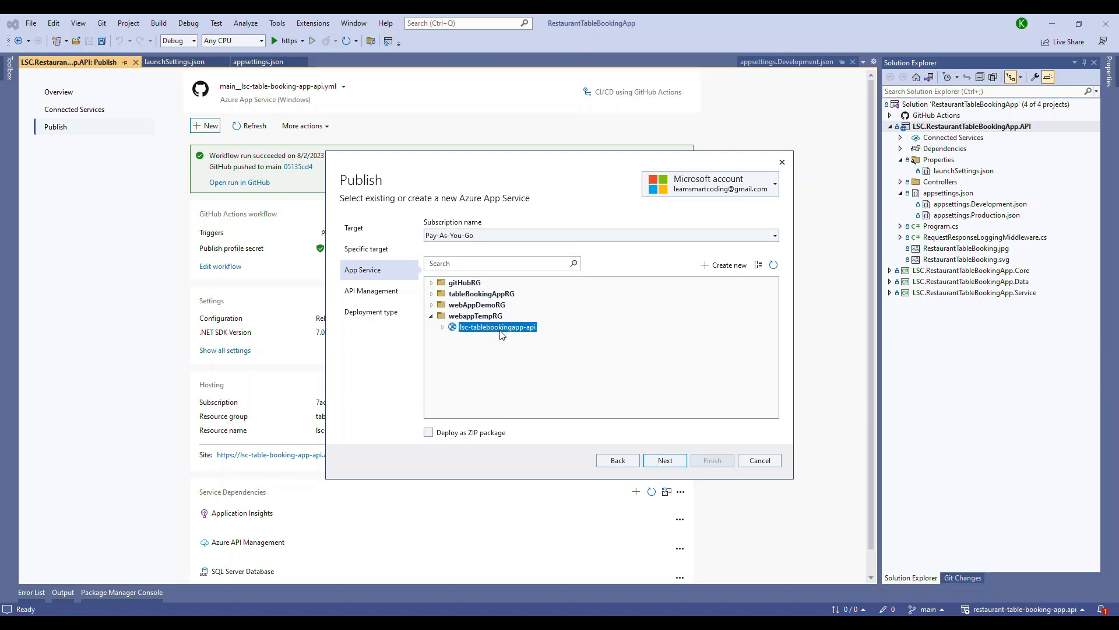
pyautogui.click(666, 460)
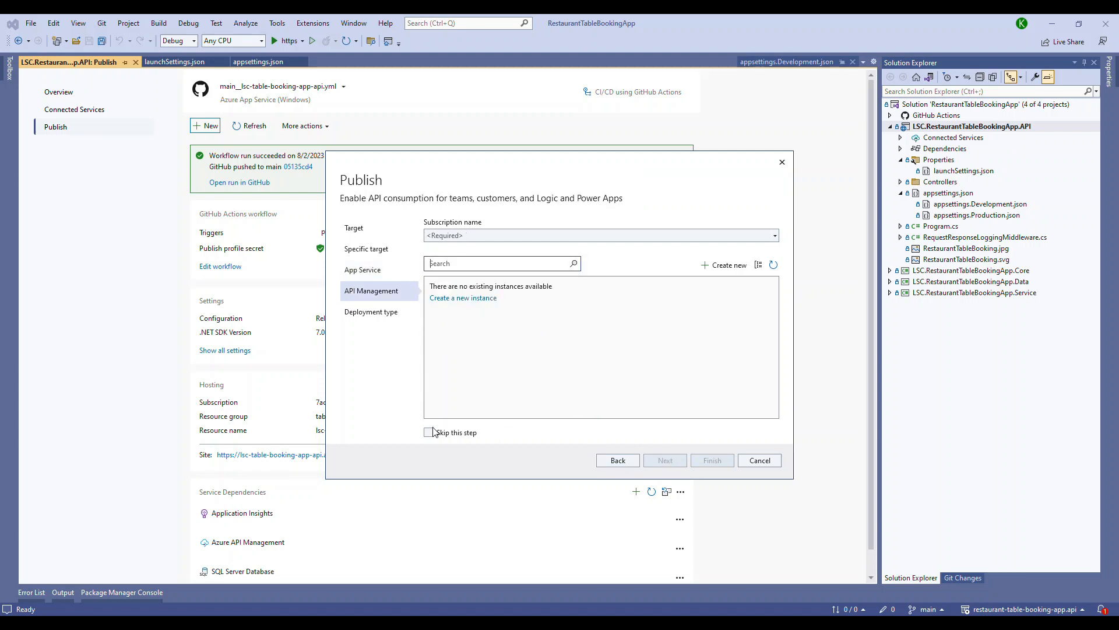
pyautogui.click(429, 432)
pyautogui.click(669, 461)
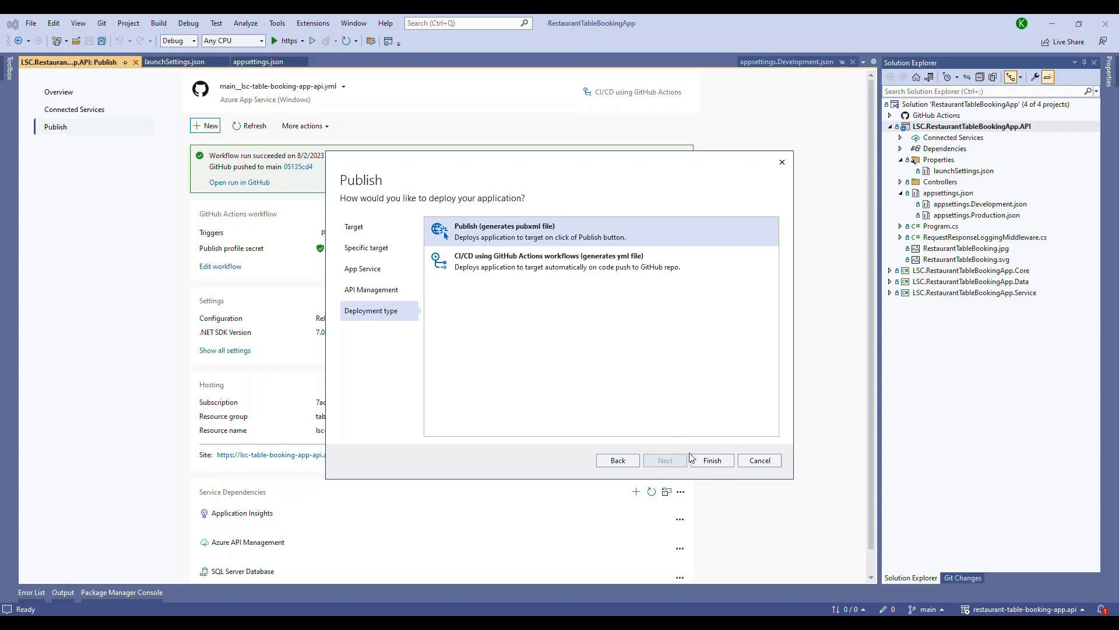
pyautogui.click(710, 462)
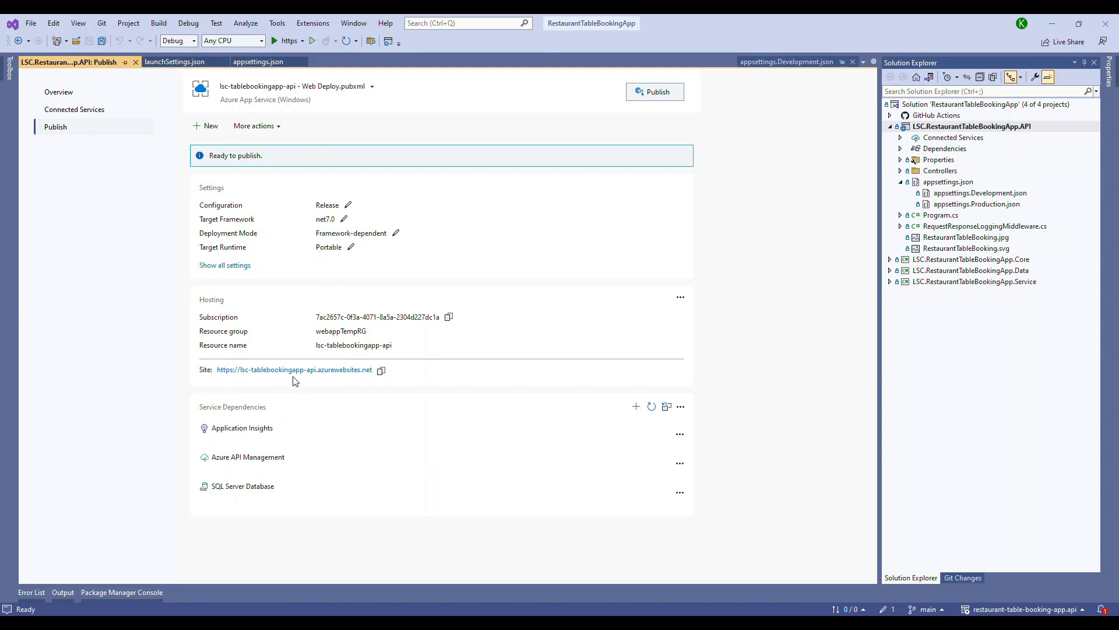
# Publish the API to Azure and load the /swagger page of the deployed site.
pyautogui.click(644, 93)
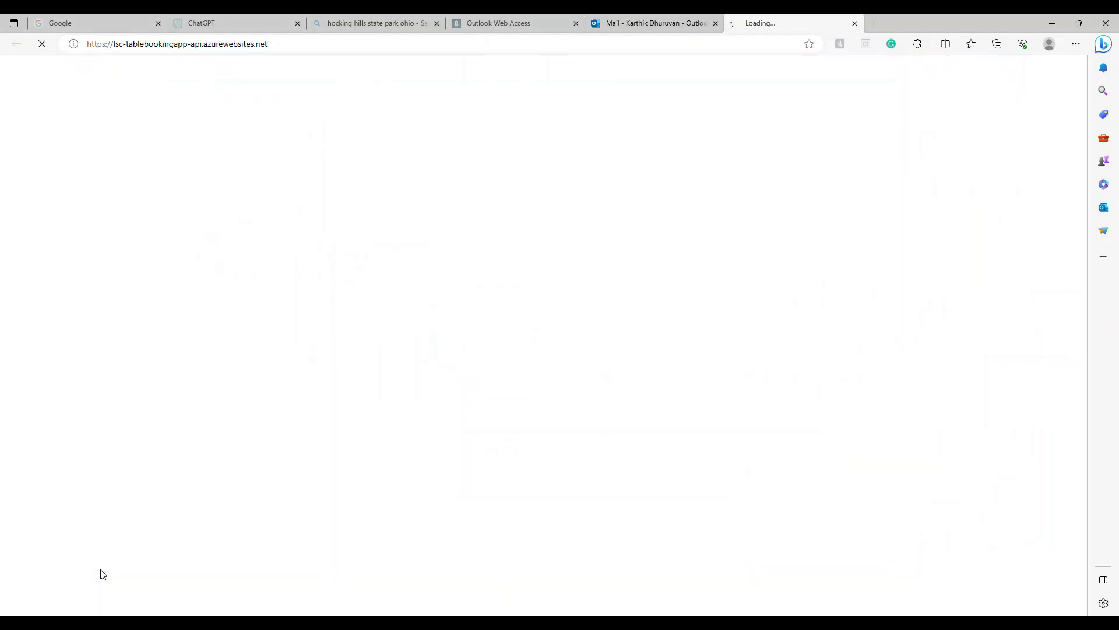
pyautogui.click(393, 45)
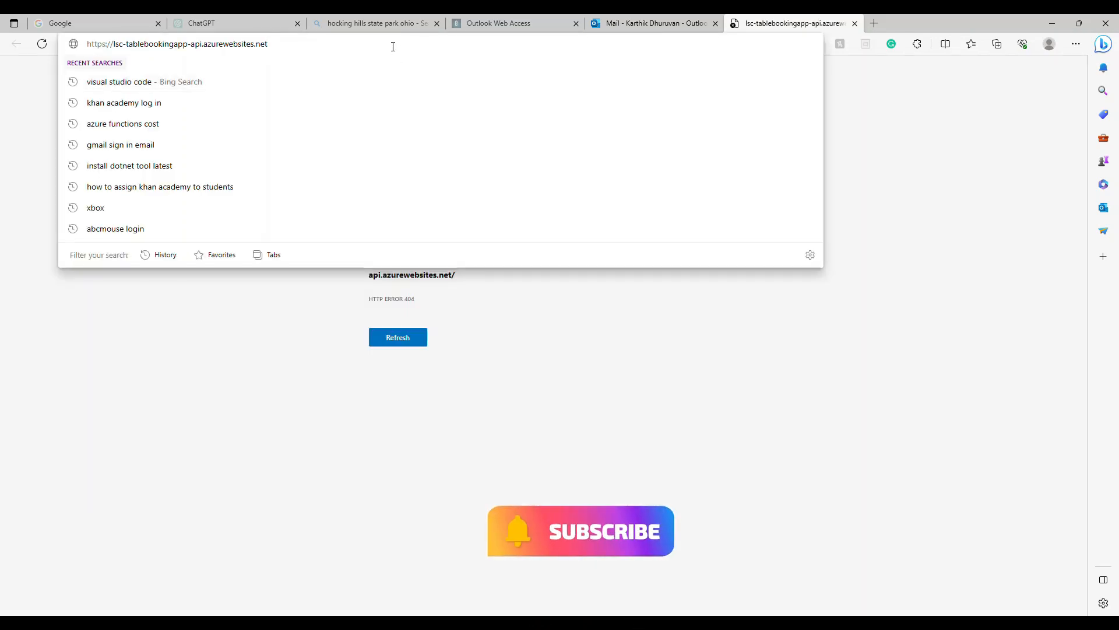
pyautogui.write('/swagger')
pyautogui.press('Return')
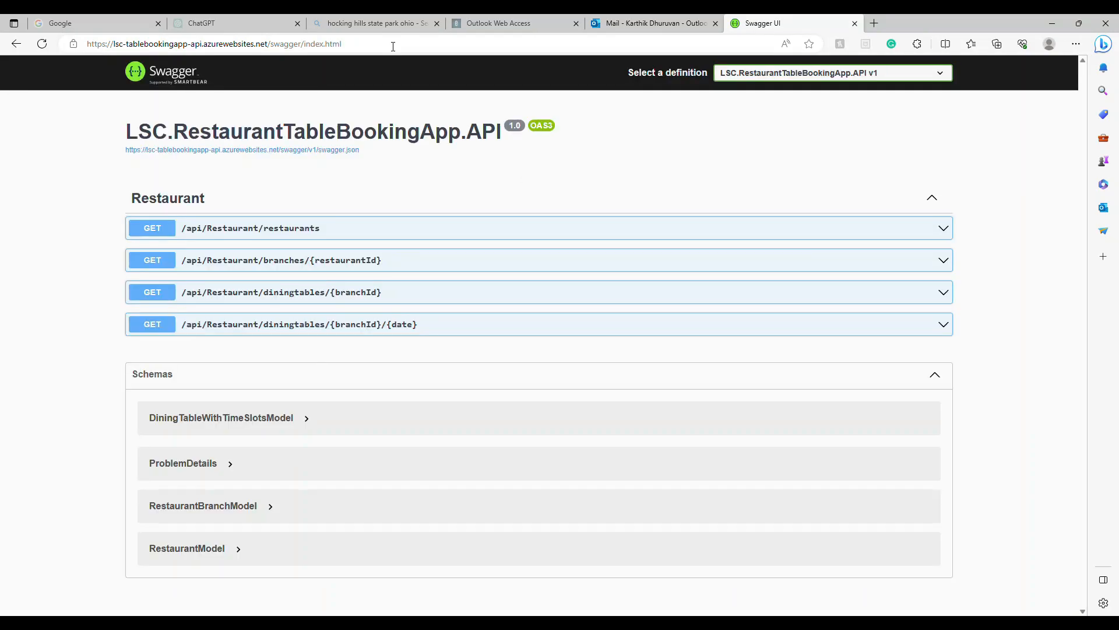
# Expand GET /api/Restaurant/restaurants on the Swagger page, execute a test request, and examine the server response.
pyautogui.click(323, 226)
pyautogui.scroll(-1, 327, 232)
pyautogui.scroll(1, 344, 282)
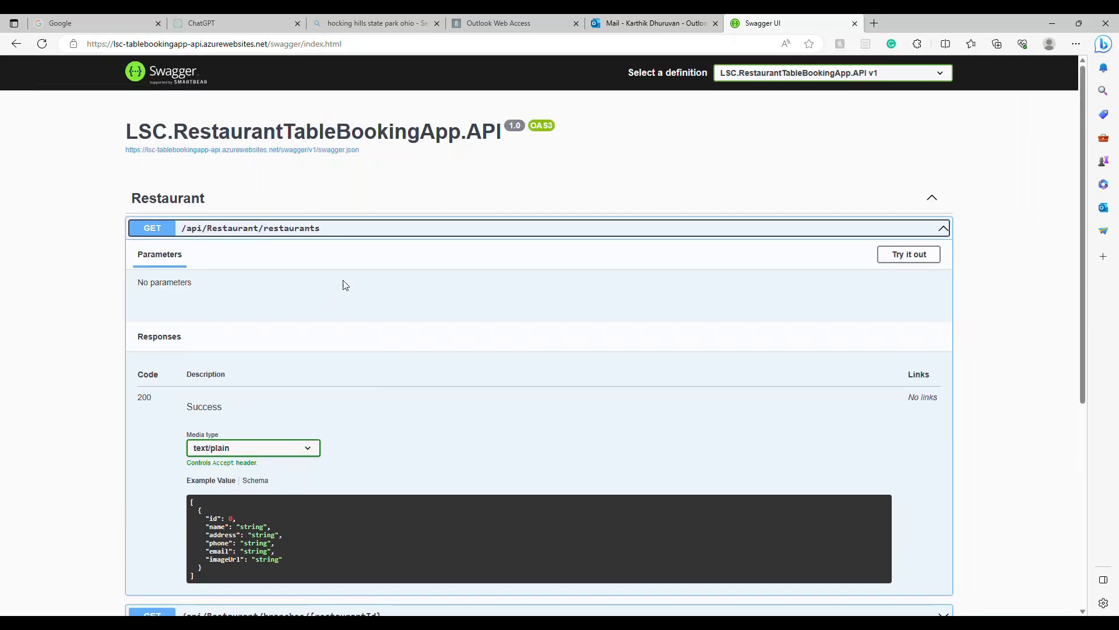
pyautogui.scroll(-5, 344, 285)
pyautogui.scroll(3, 344, 290)
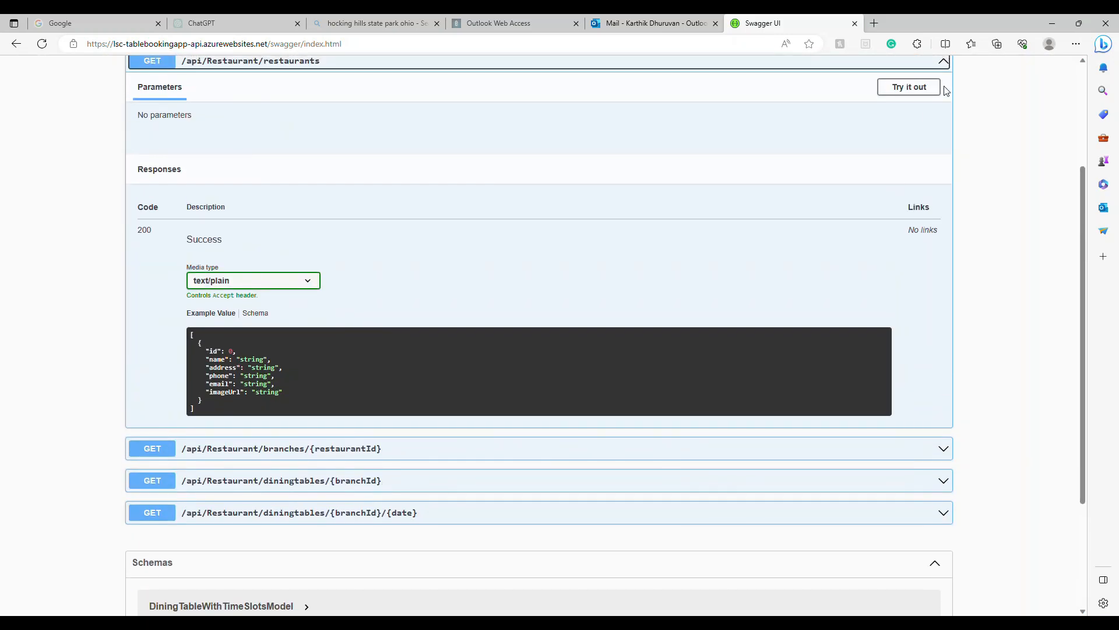
pyautogui.click(931, 88)
pyautogui.click(500, 155)
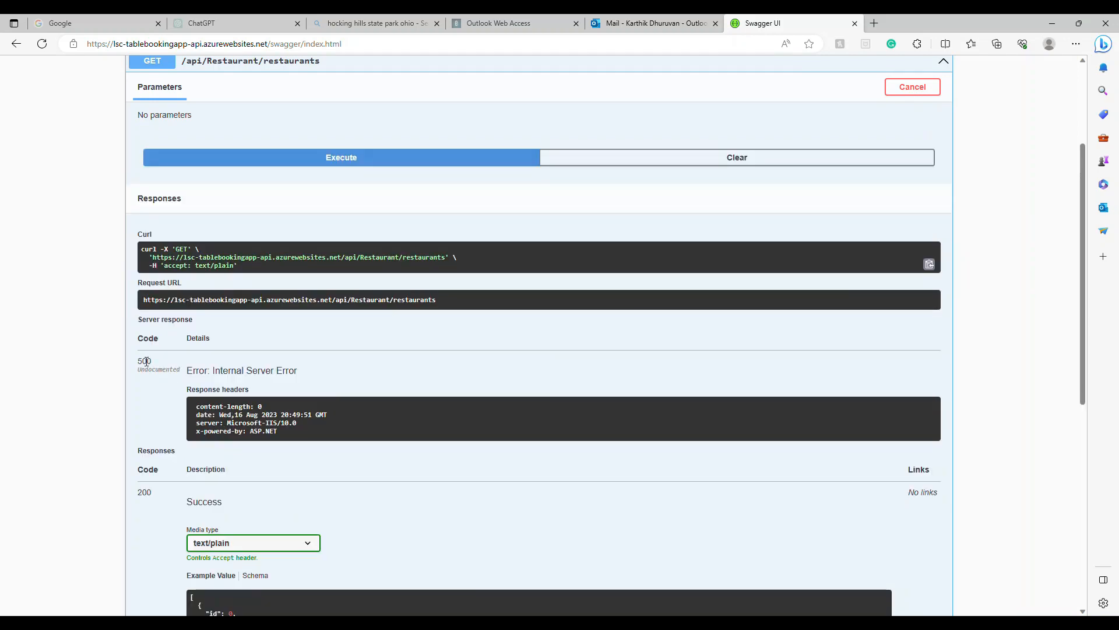
pyautogui.moveTo(199, 371); pyautogui.dragTo(297, 371)
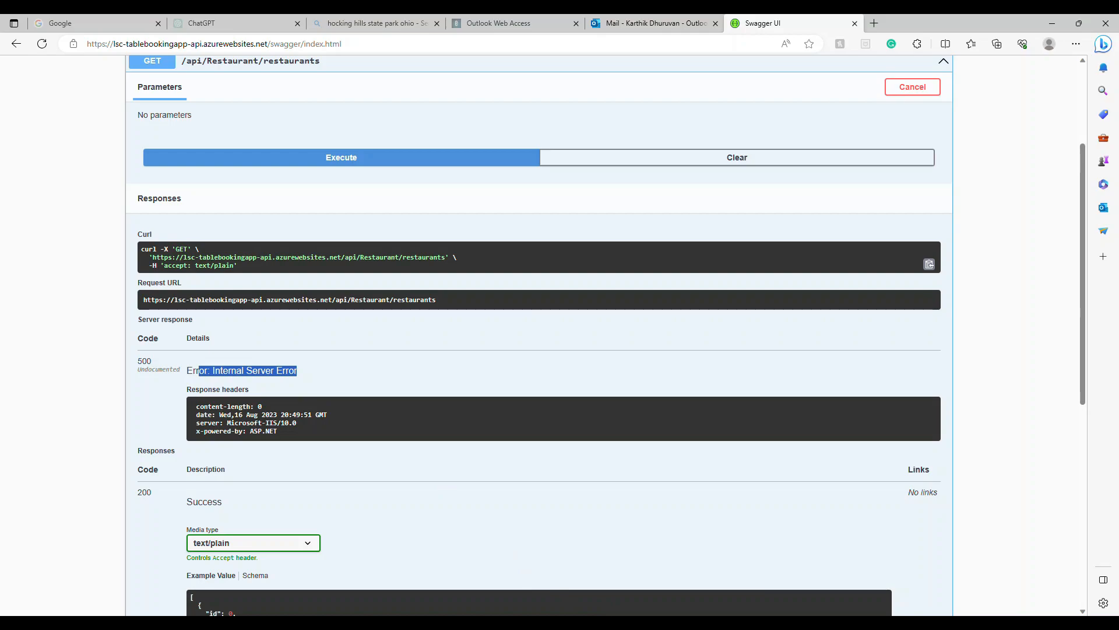
# Return to Visual Studio and open appsettings.Production.json to inspect the DbContext connection string.
pyautogui.moveTo(612, 622)
pyautogui.click(676, 574)
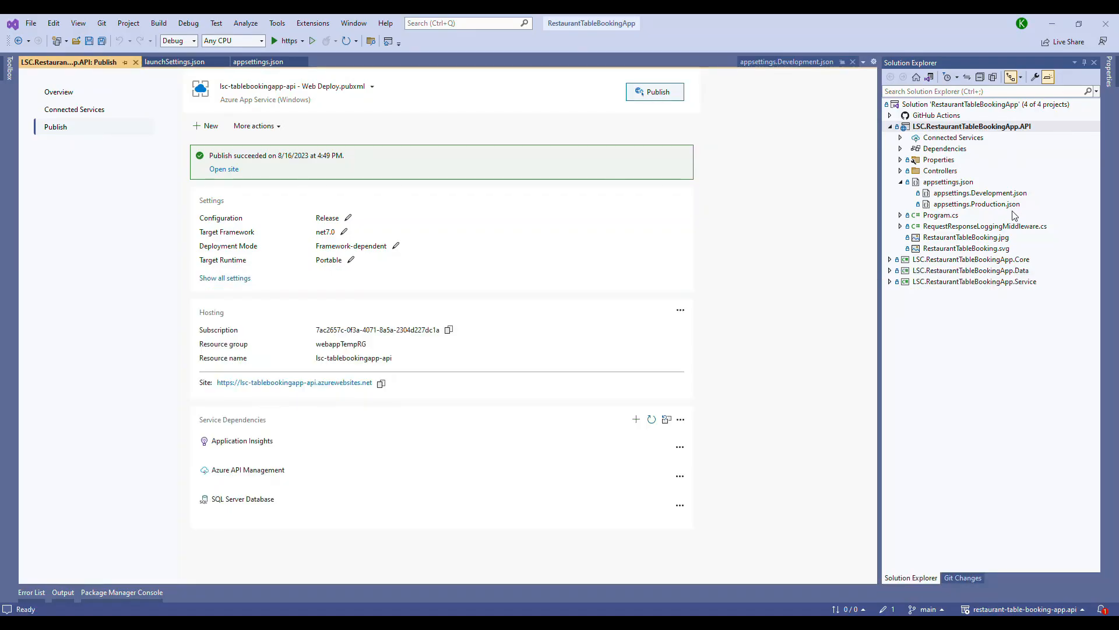
pyautogui.doubleClick(986, 205)
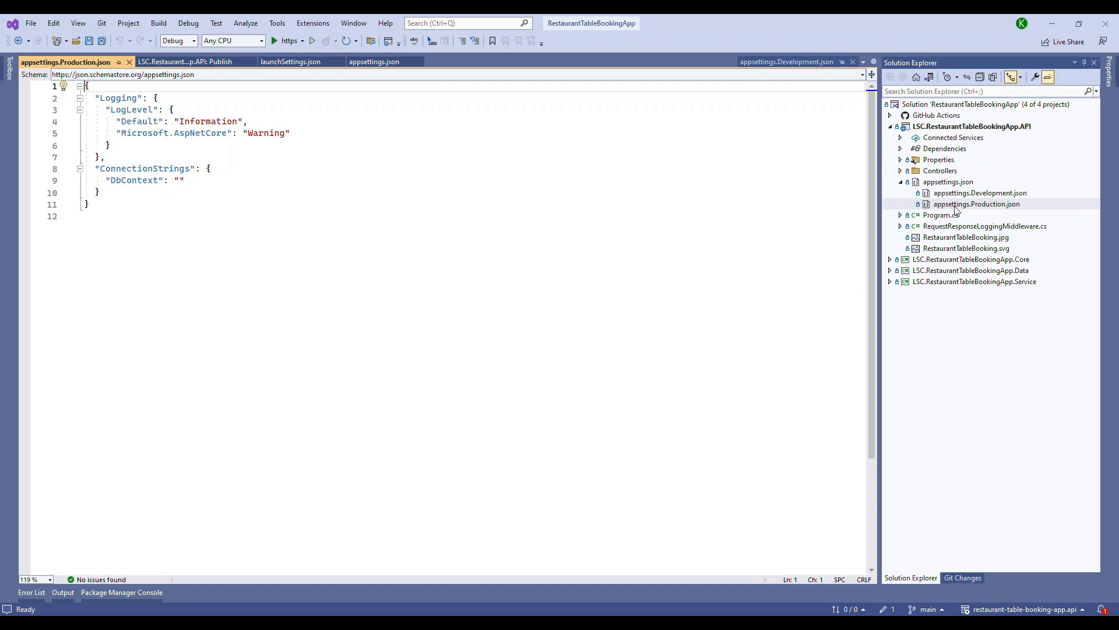
# Switch to the Azure portal and start a new connection string named DbContext in the web app's configuration.
pyautogui.doubleClick(123, 182)
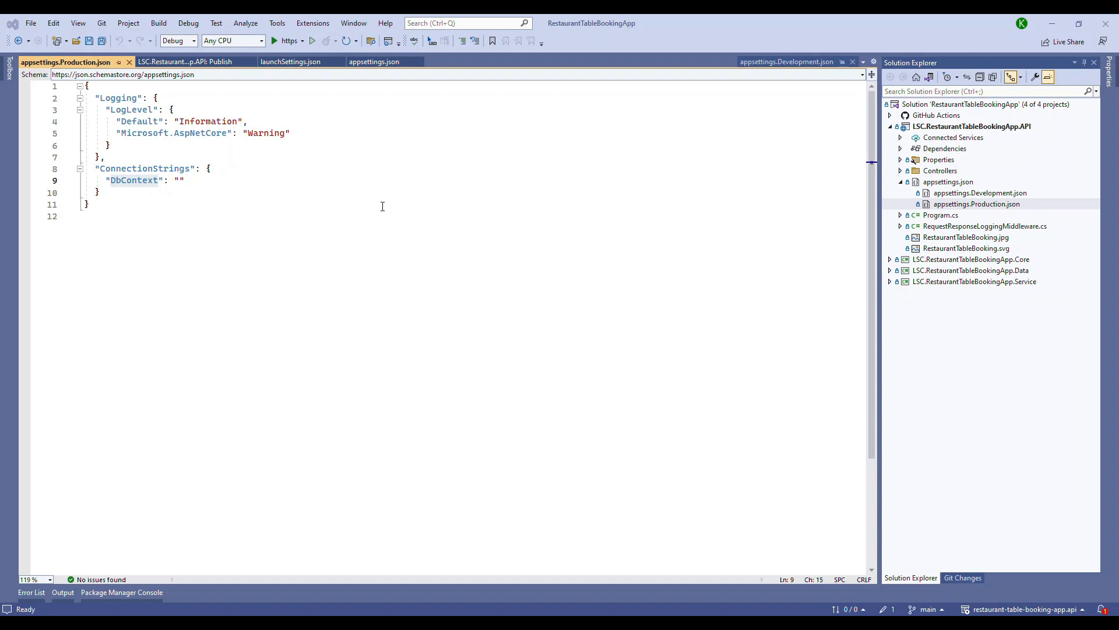
pyautogui.moveTo(496, 613)
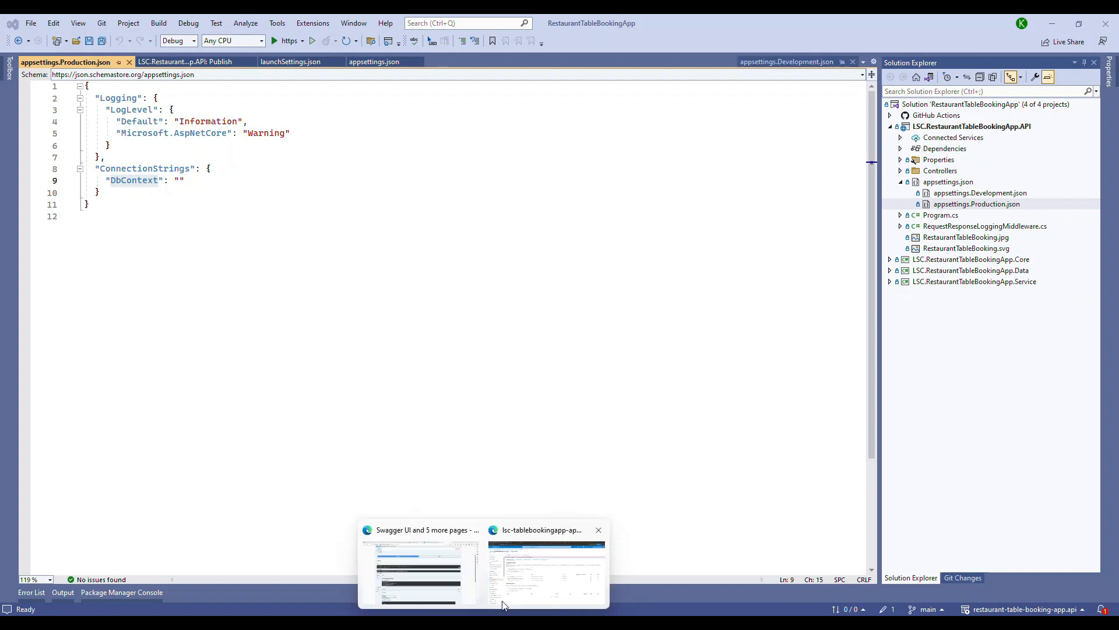
pyautogui.click(547, 546)
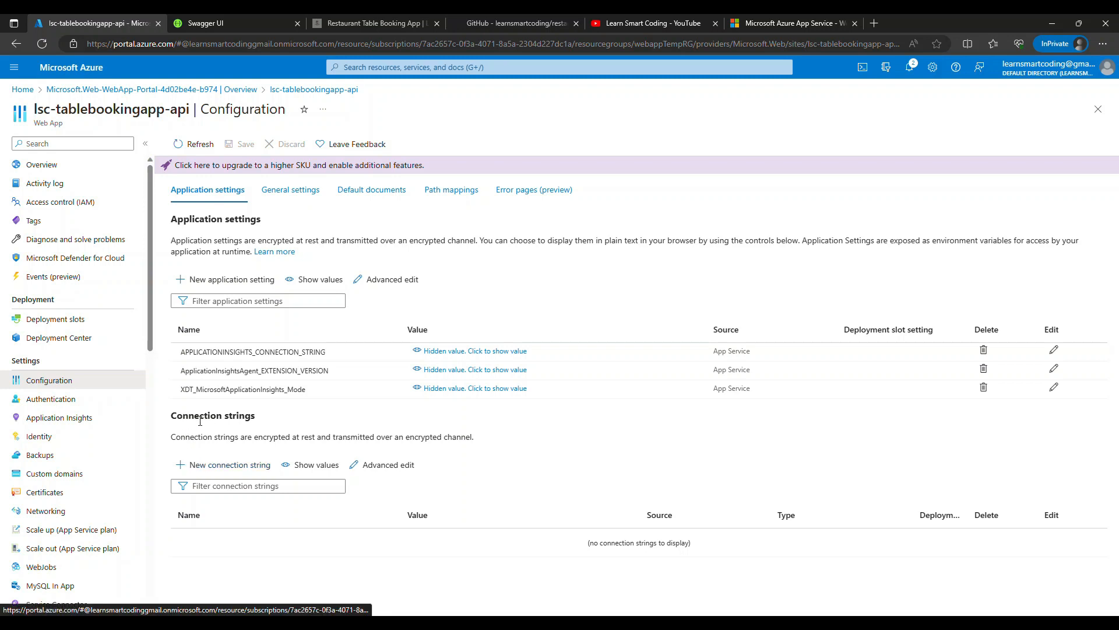
pyautogui.click(204, 464)
pyautogui.click(642, 178)
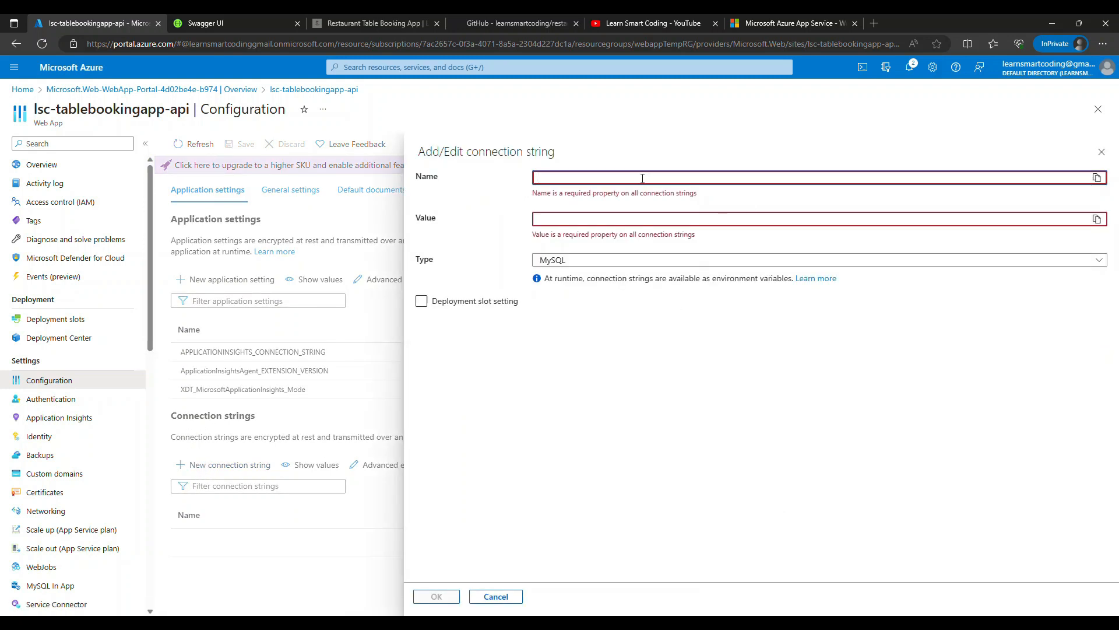
pyautogui.write('DbContext')
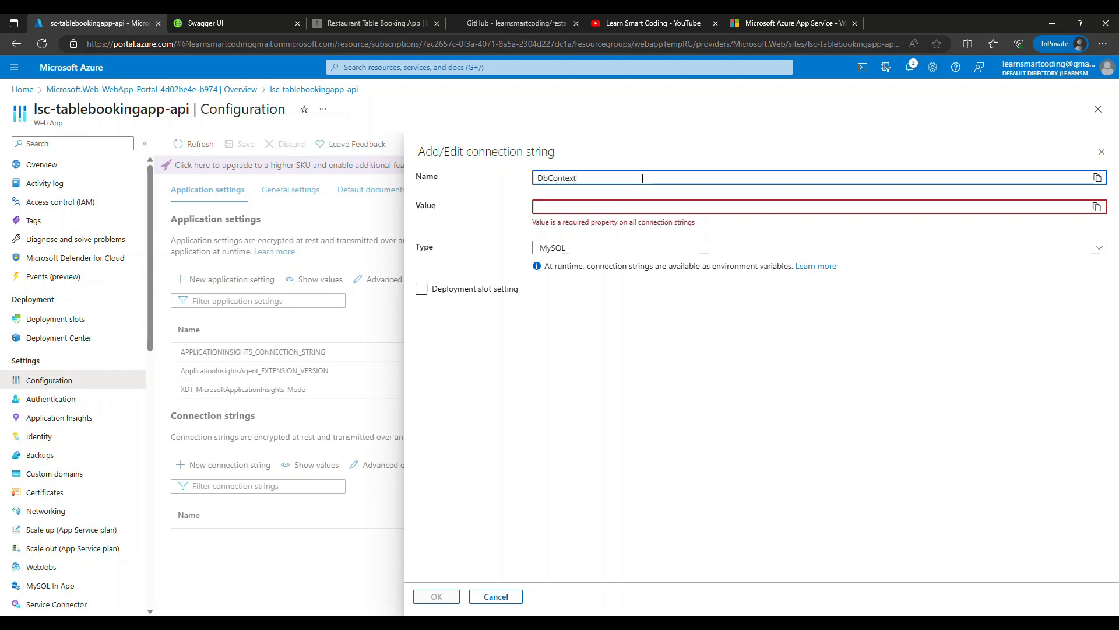
pyautogui.press('Tab')
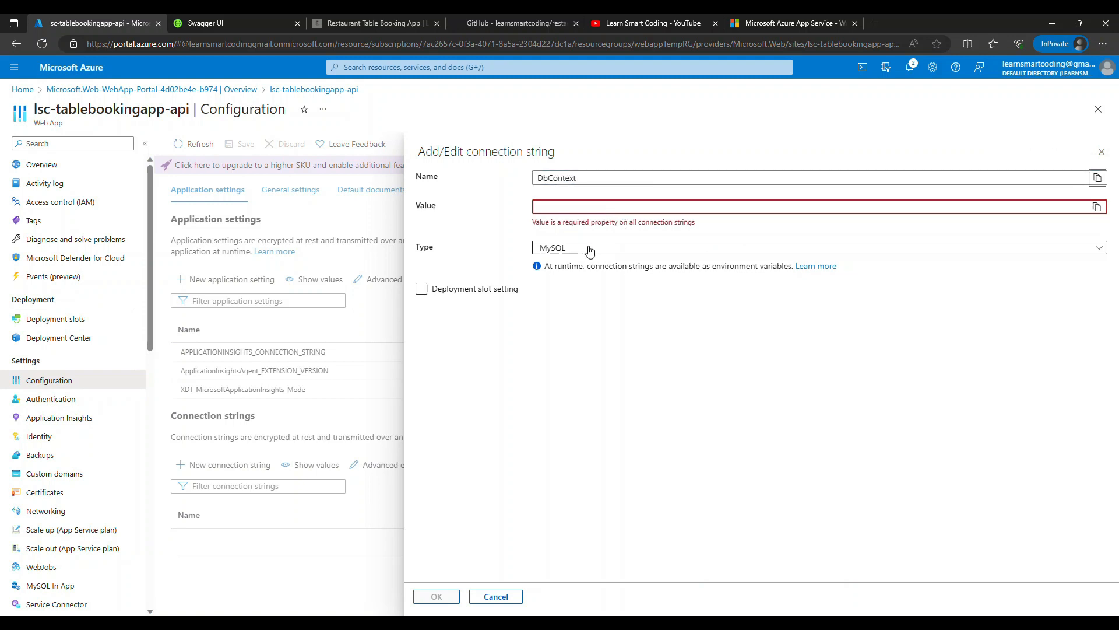
# Set the connection string type to SQLServer, paste the database connection string as its value, and save the configuration, accepting the app restart.
pyautogui.click(624, 248)
pyautogui.click(579, 278)
pyautogui.click(568, 208)
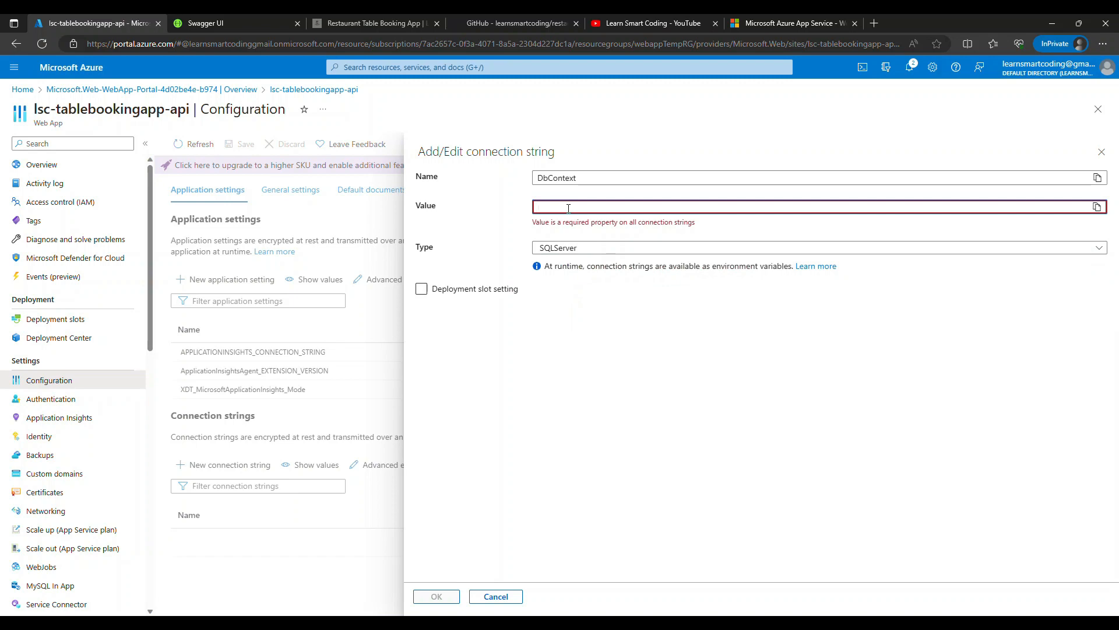
pyautogui.hotkey('ctrl', 'v')
pyautogui.click(436, 596)
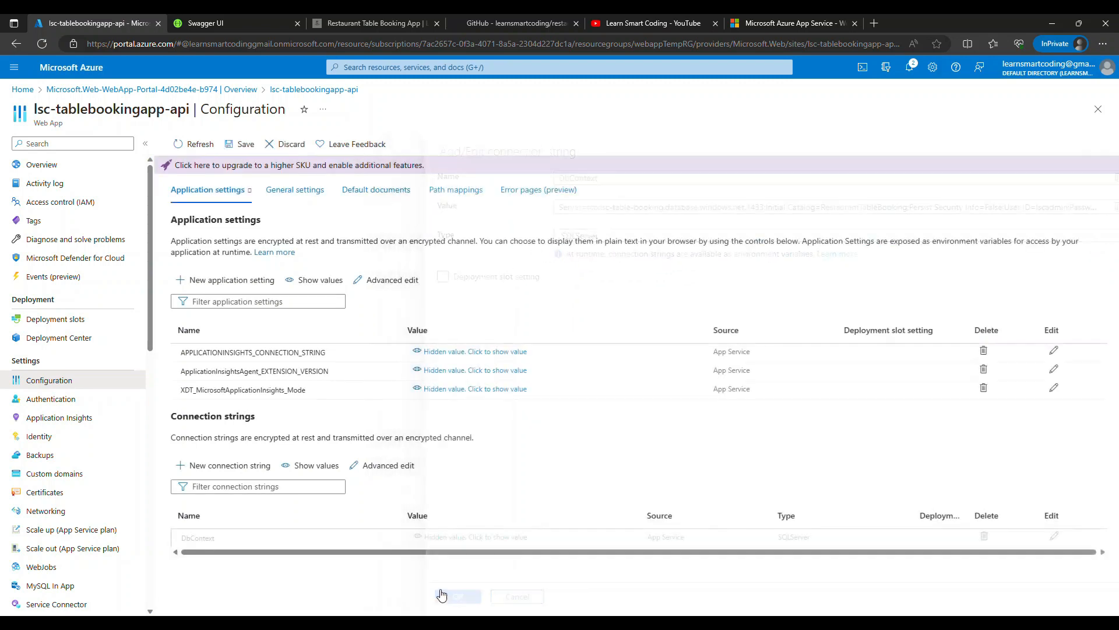
pyautogui.click(244, 145)
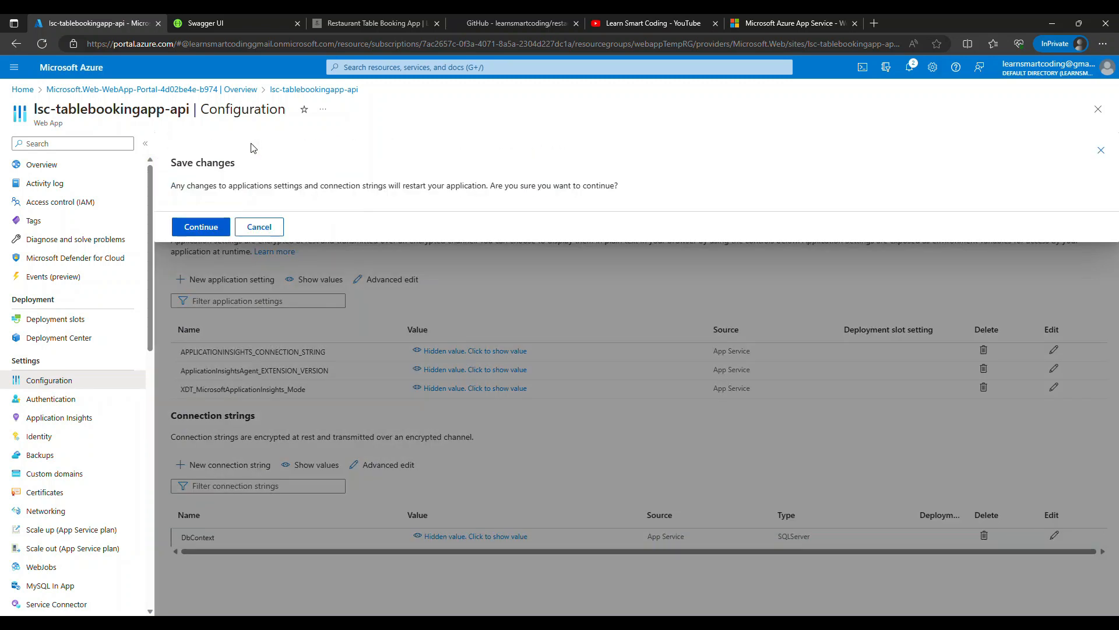
pyautogui.click(201, 227)
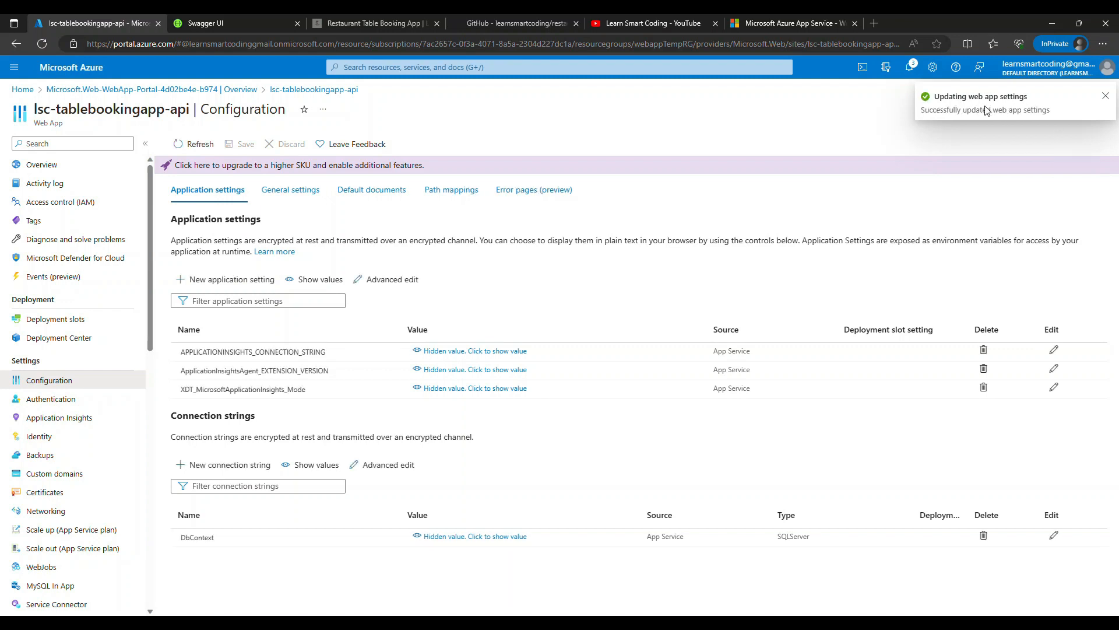
# Load /swagger/index.html on the deployed site and examine the response body of the GET /api/Restaurant/restaurants request.
pyautogui.click(776, 23)
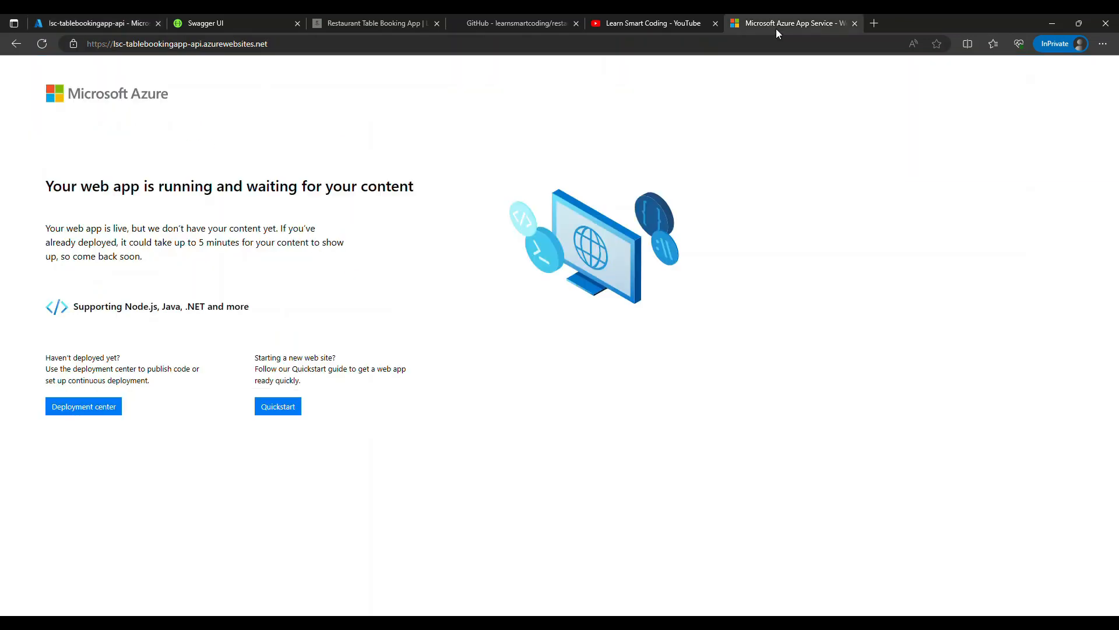
pyautogui.click(734, 43)
pyautogui.click(733, 43)
pyautogui.write('/swagger/index.html')
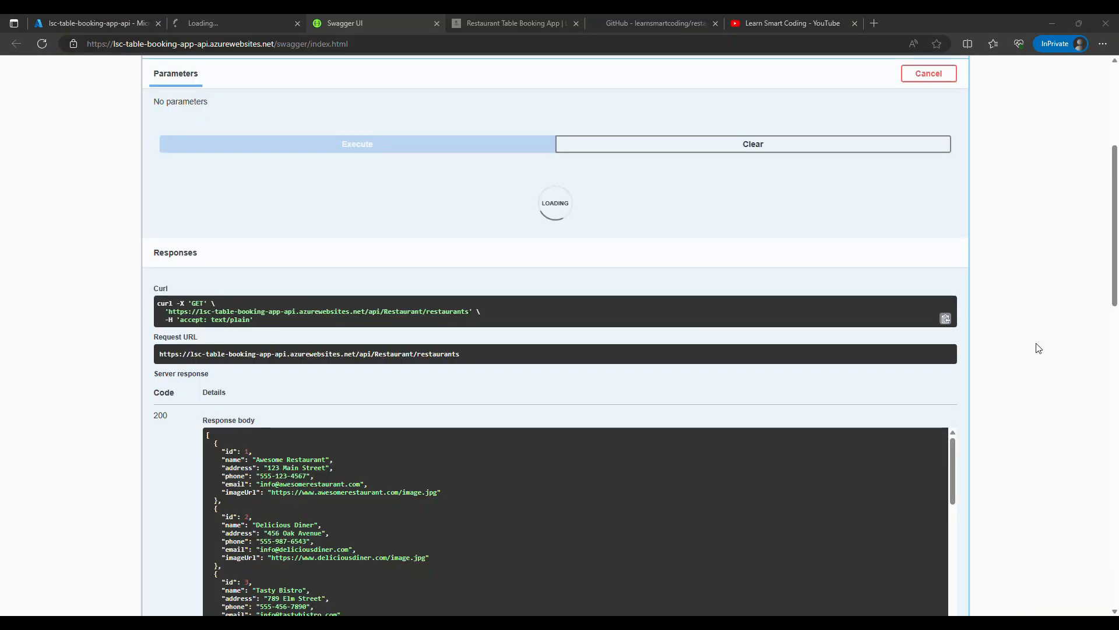
pyautogui.scroll(-3, 324, 446)
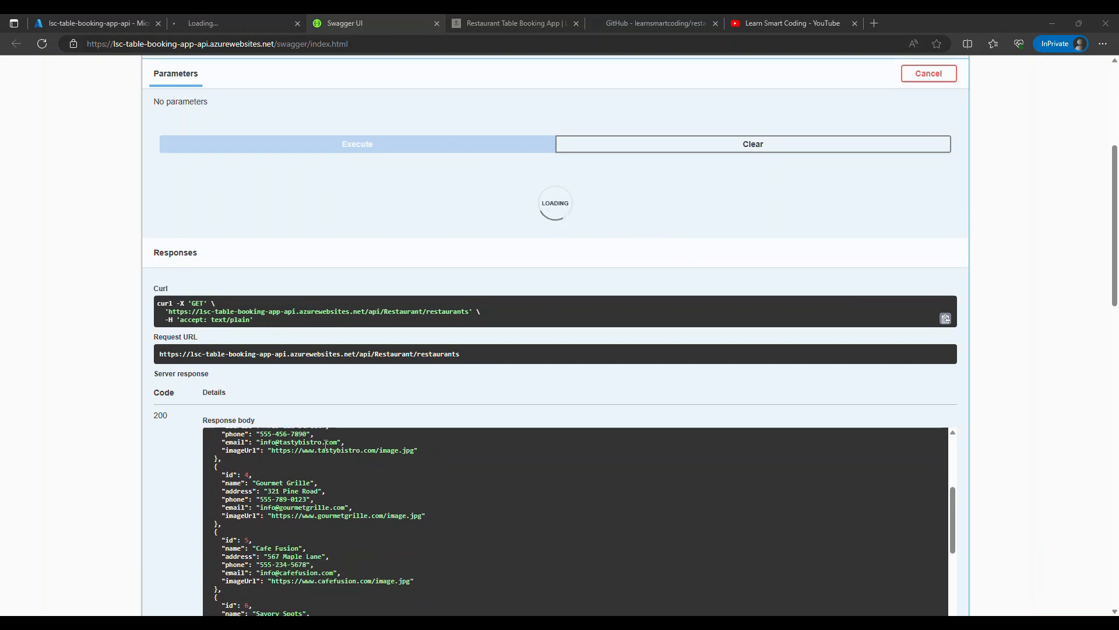
pyautogui.scroll(-3, 325, 443)
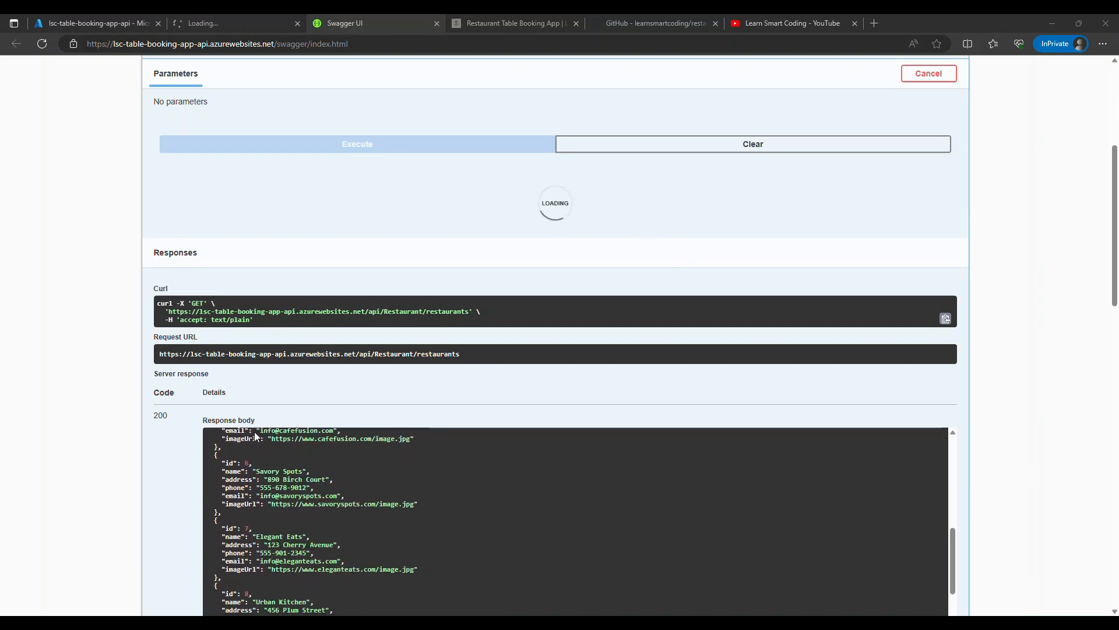